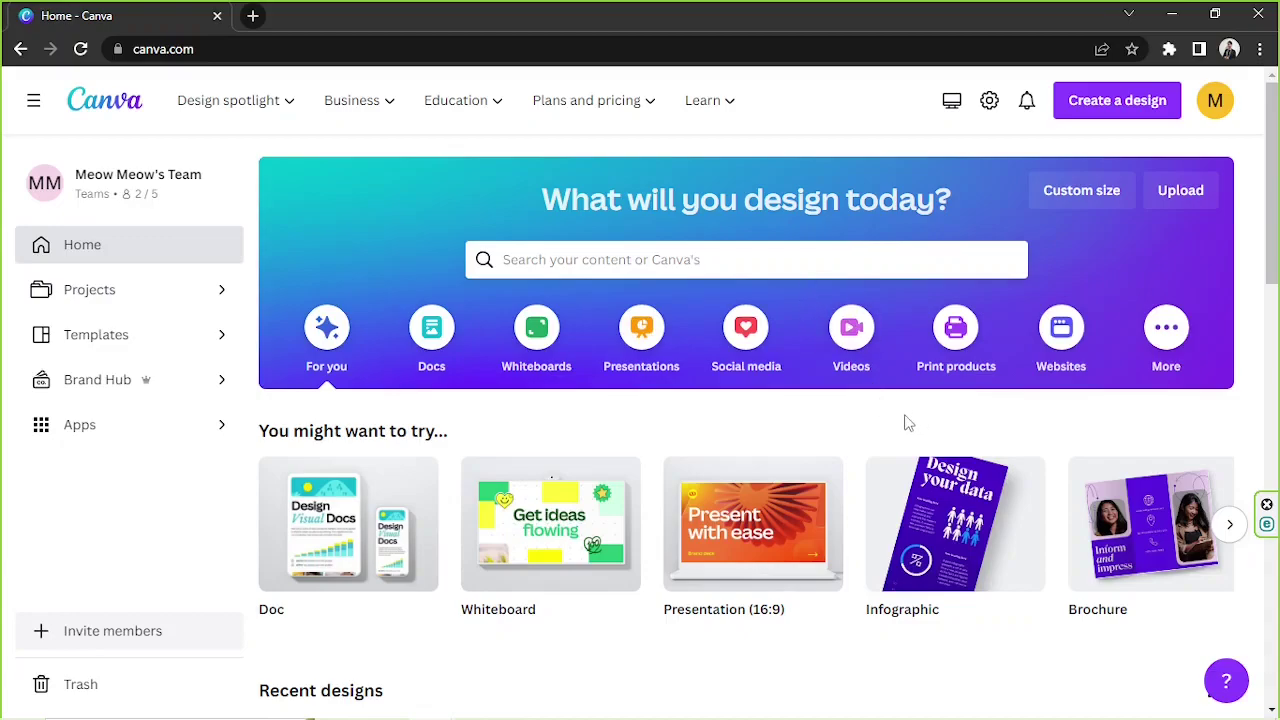
- Create a new custom-size design of 1000 × 1000 px
{"action": "left_click", "coordinate": [1069, 194]}
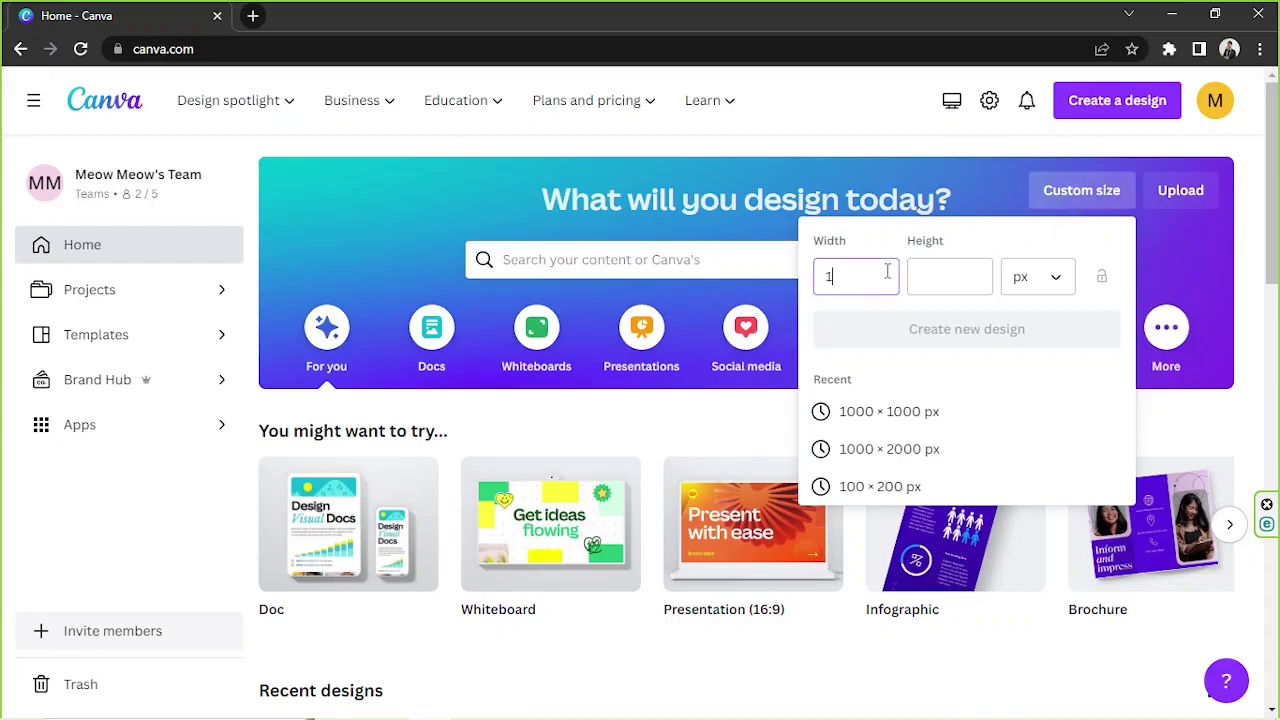
{"action": "key", "text": "Tab"}
{"action": "type", "text": "1000"}
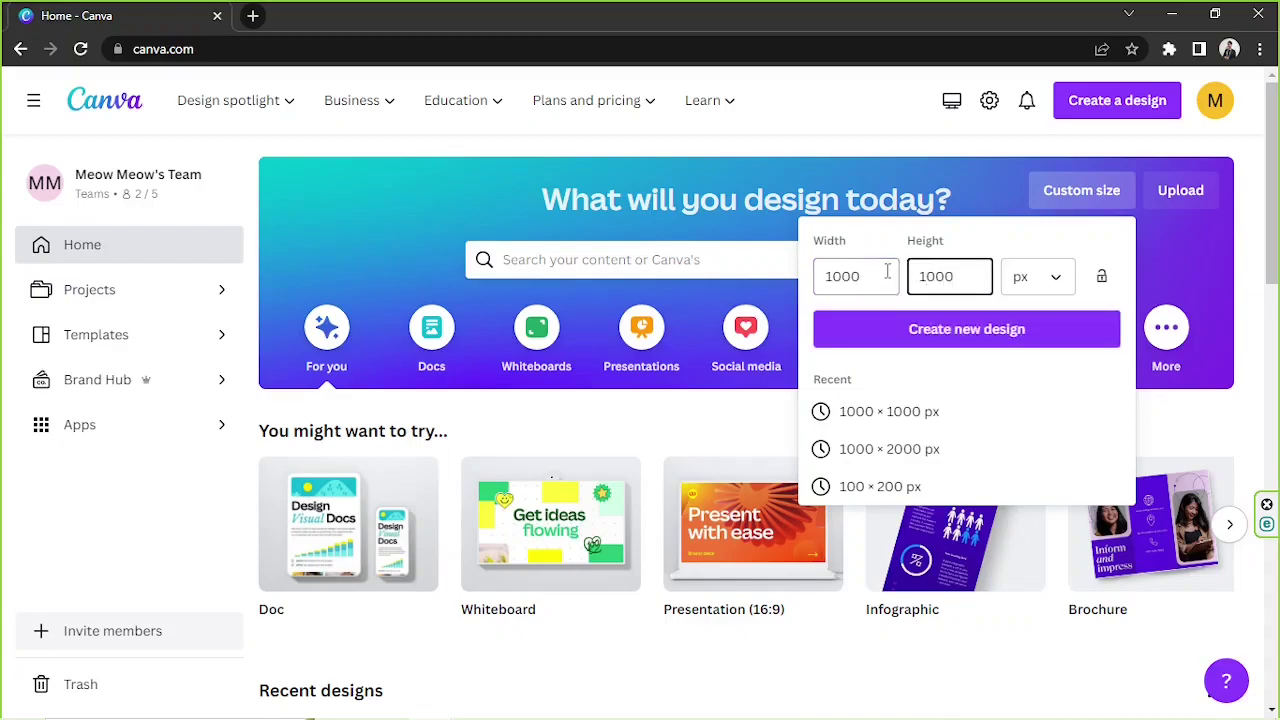
{"action": "left_click", "coordinate": [1056, 277]}
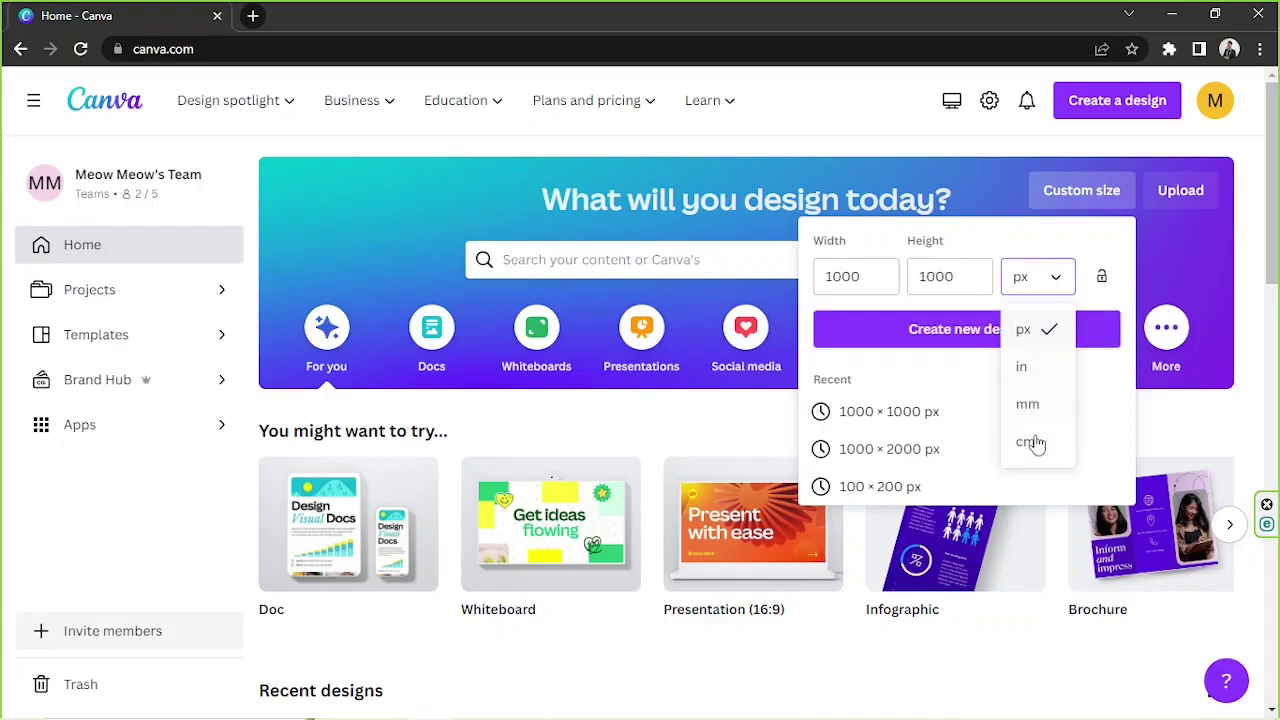
{"action": "left_click", "coordinate": [1034, 279]}
{"action": "left_click", "coordinate": [960, 334]}
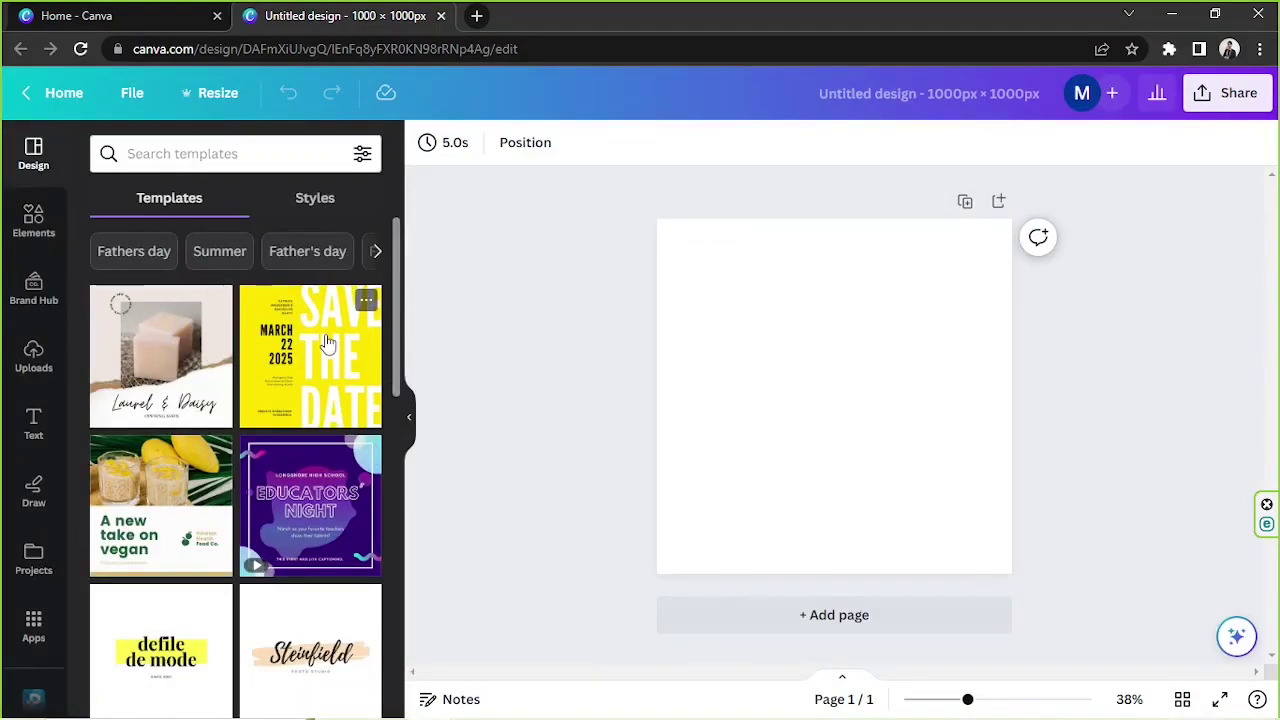
{"action": "scroll", "coordinate": [325, 333], "scroll_direction": "down", "scroll_amount": 5}
{"action": "scroll", "coordinate": [325, 333], "scroll_direction": "down", "scroll_amount": 3}
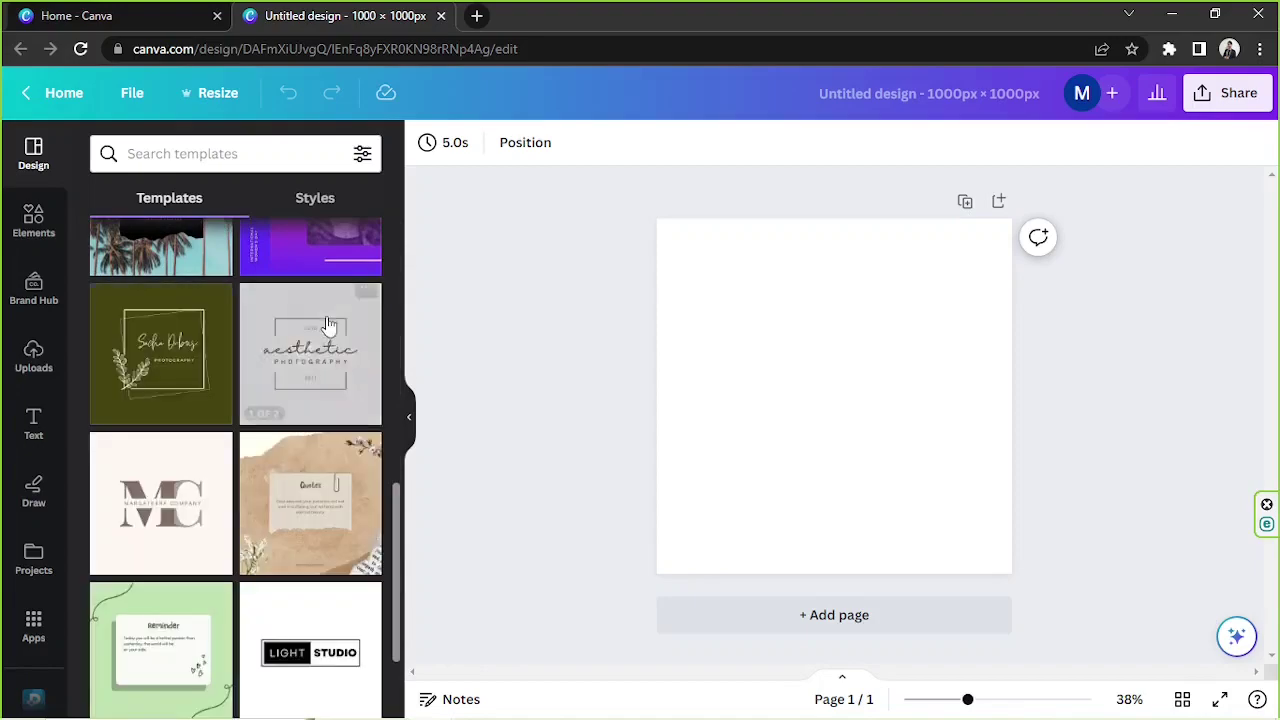
{"action": "scroll", "coordinate": [331, 320], "scroll_direction": "down", "scroll_amount": 3}
{"action": "scroll", "coordinate": [333, 317], "scroll_direction": "down", "scroll_amount": 4}
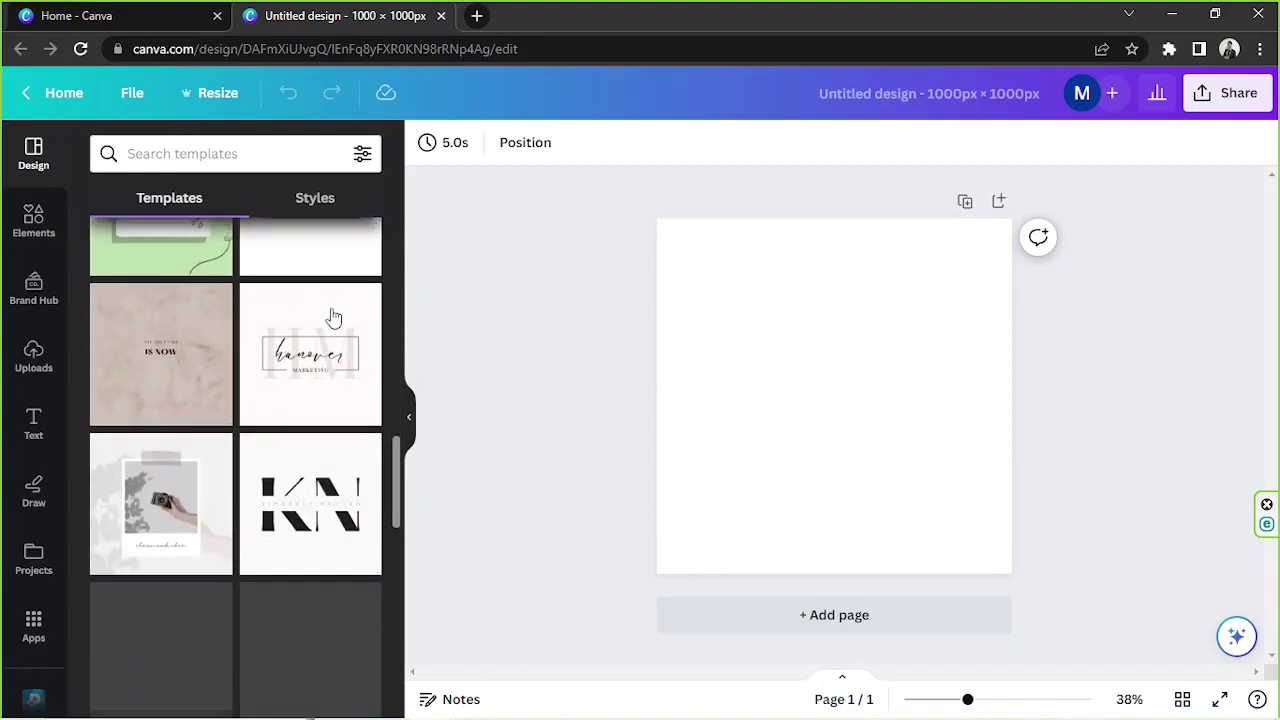
{"action": "scroll", "coordinate": [333, 317], "scroll_direction": "down", "scroll_amount": 8}
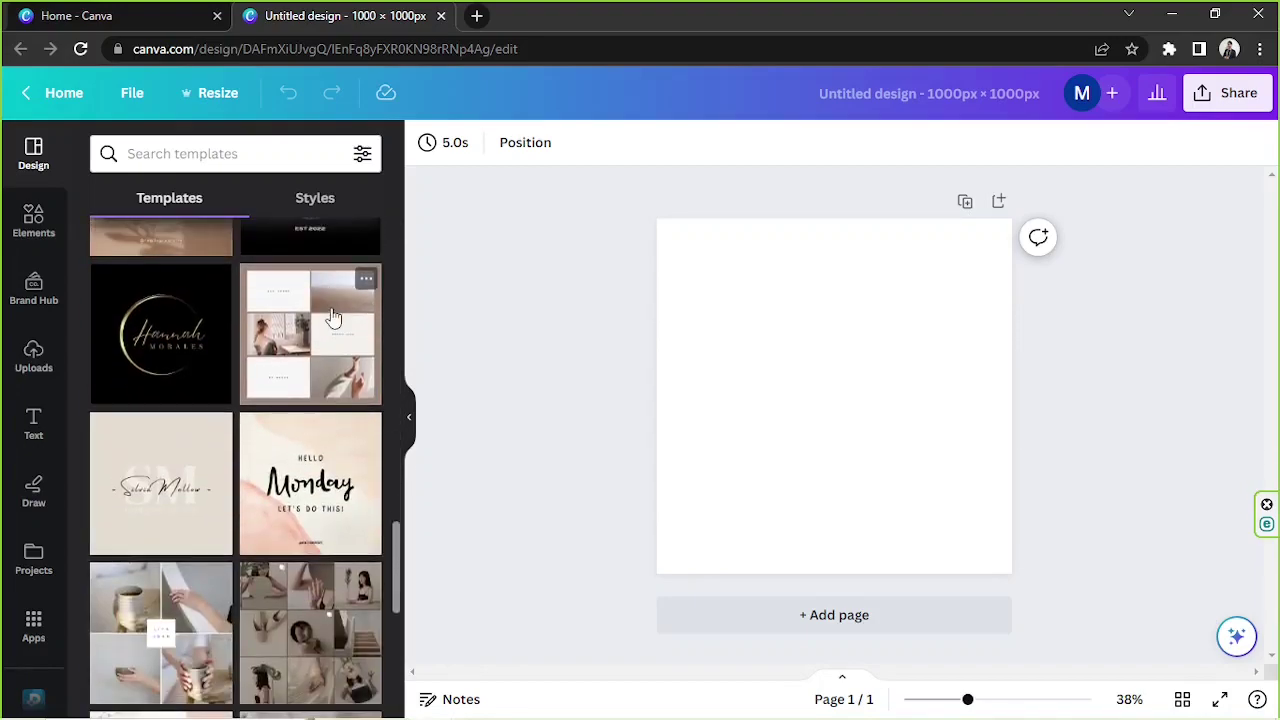
{"action": "left_click", "coordinate": [252, 152]}
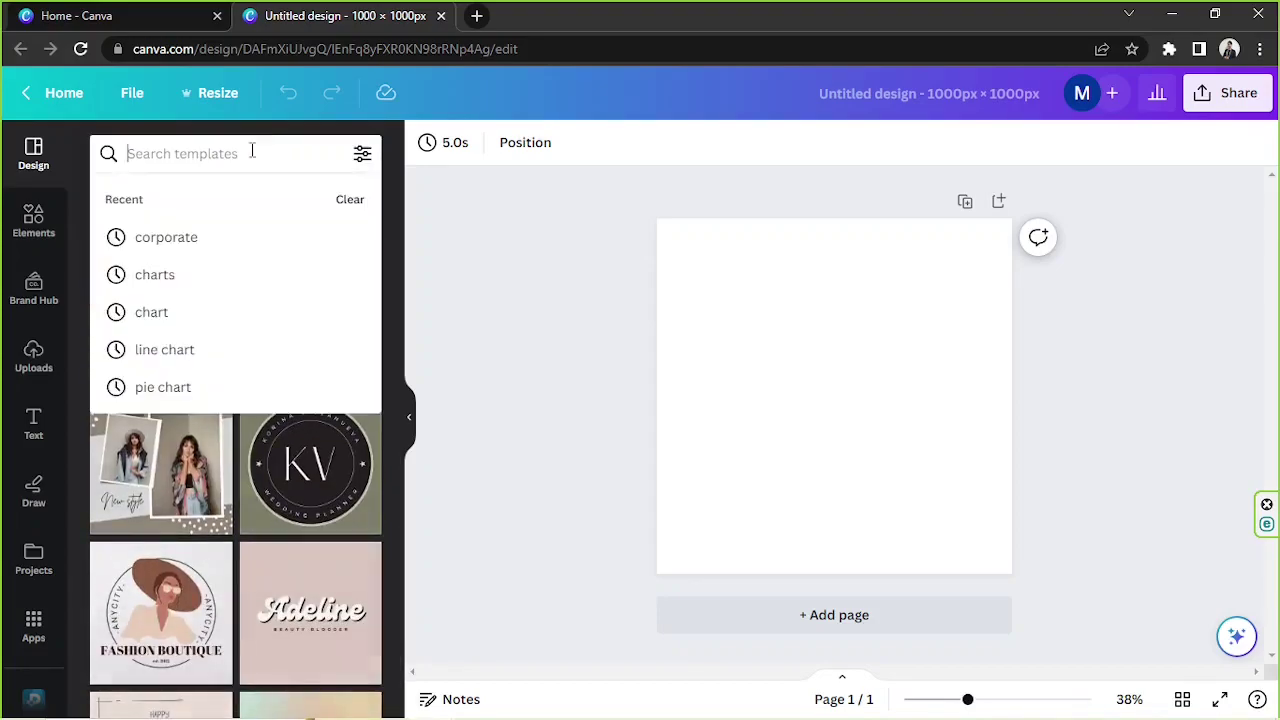
{"action": "left_click", "coordinate": [489, 240]}
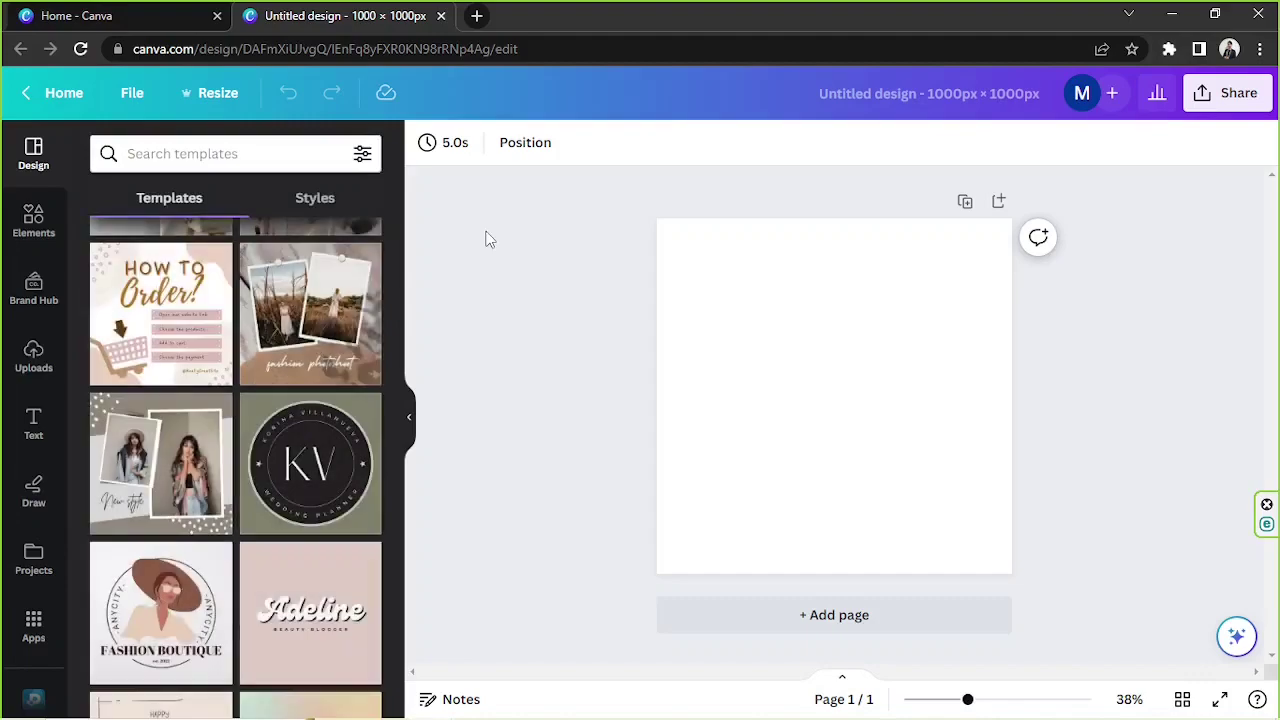
{"action": "scroll", "coordinate": [235, 430], "scroll_direction": "down", "scroll_amount": 2}
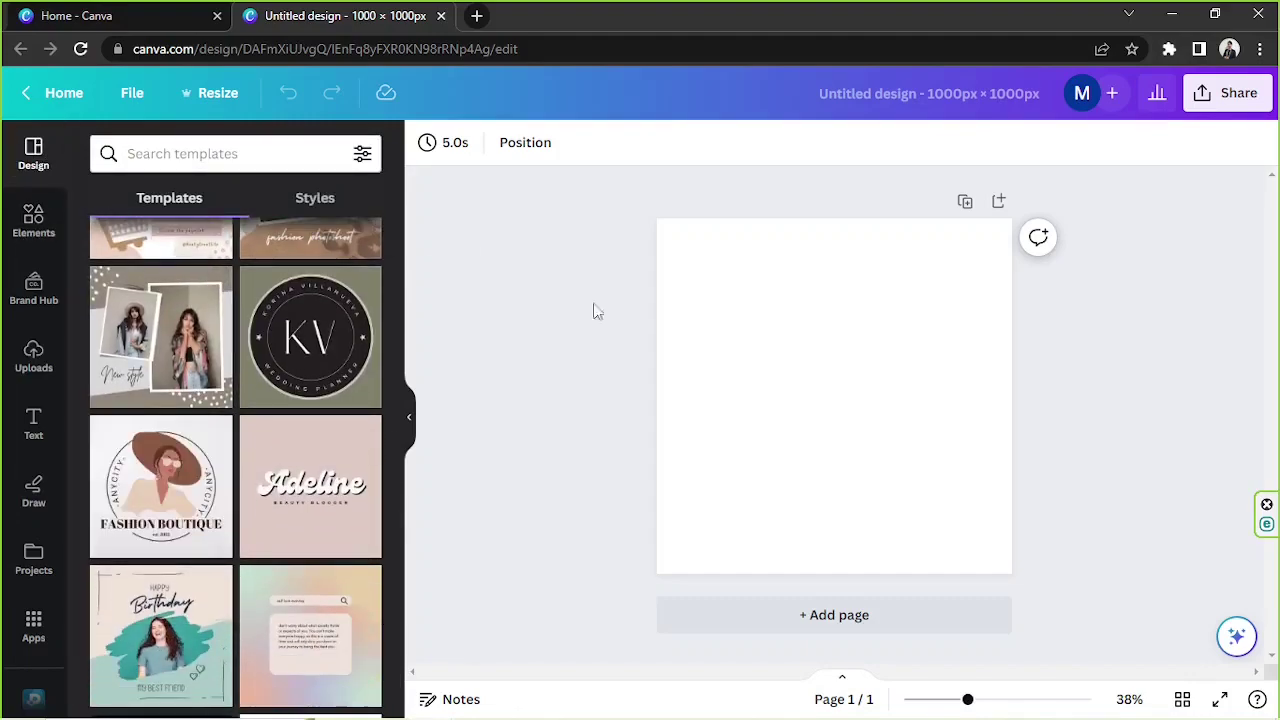
- Keep the page background white and show the uploaded images panel
{"action": "left_click", "coordinate": [851, 411]}
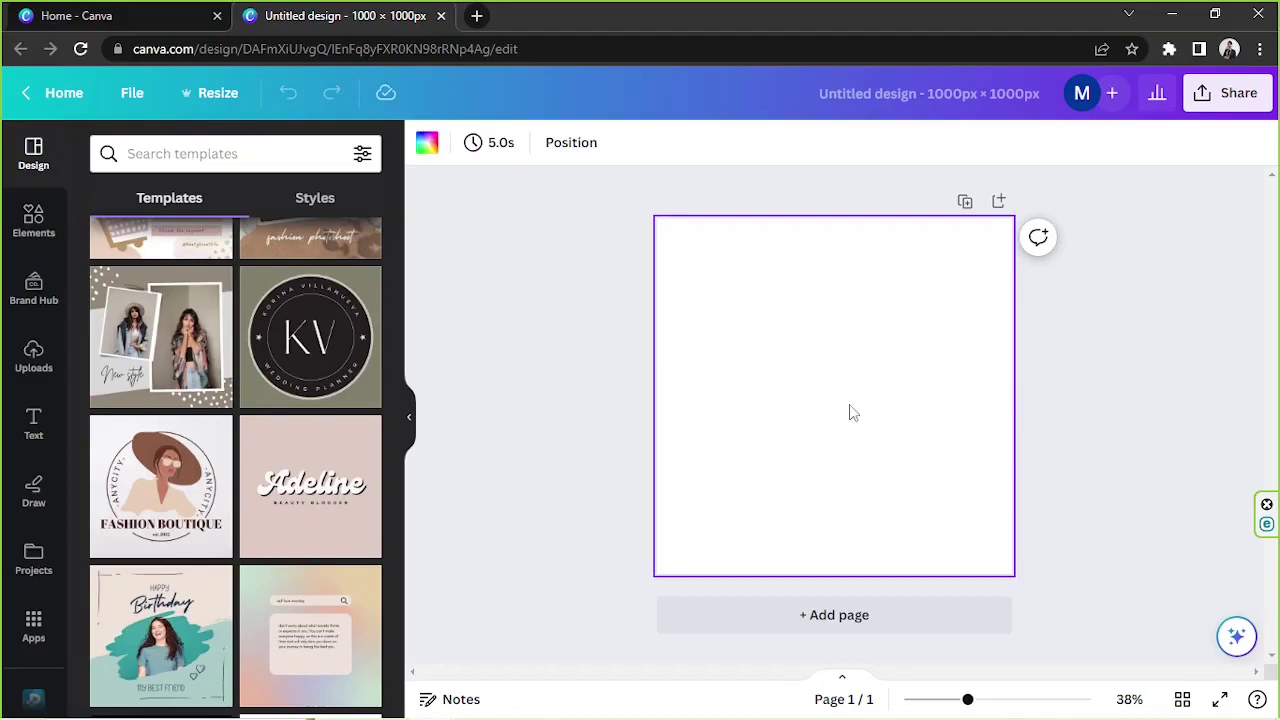
{"action": "left_click", "coordinate": [412, 420]}
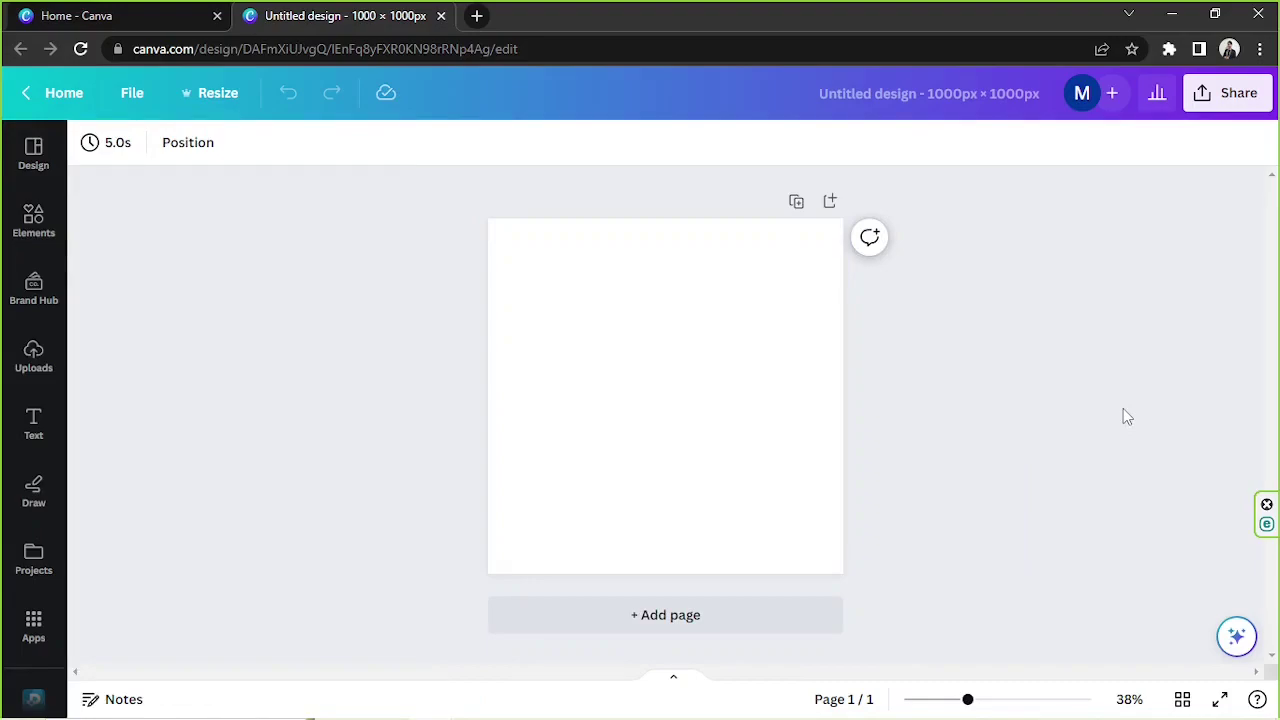
{"action": "left_click", "coordinate": [672, 447]}
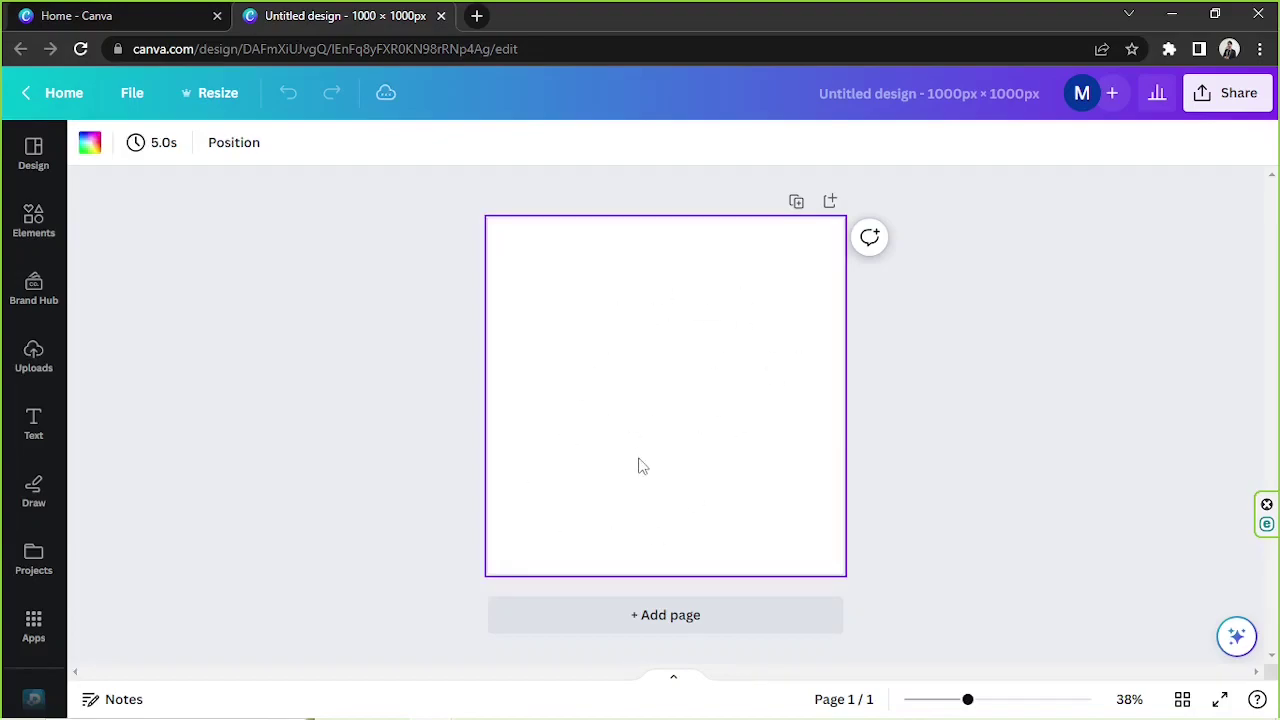
{"action": "left_click", "coordinate": [90, 145]}
{"action": "scroll", "coordinate": [175, 372], "scroll_direction": "down", "scroll_amount": 3}
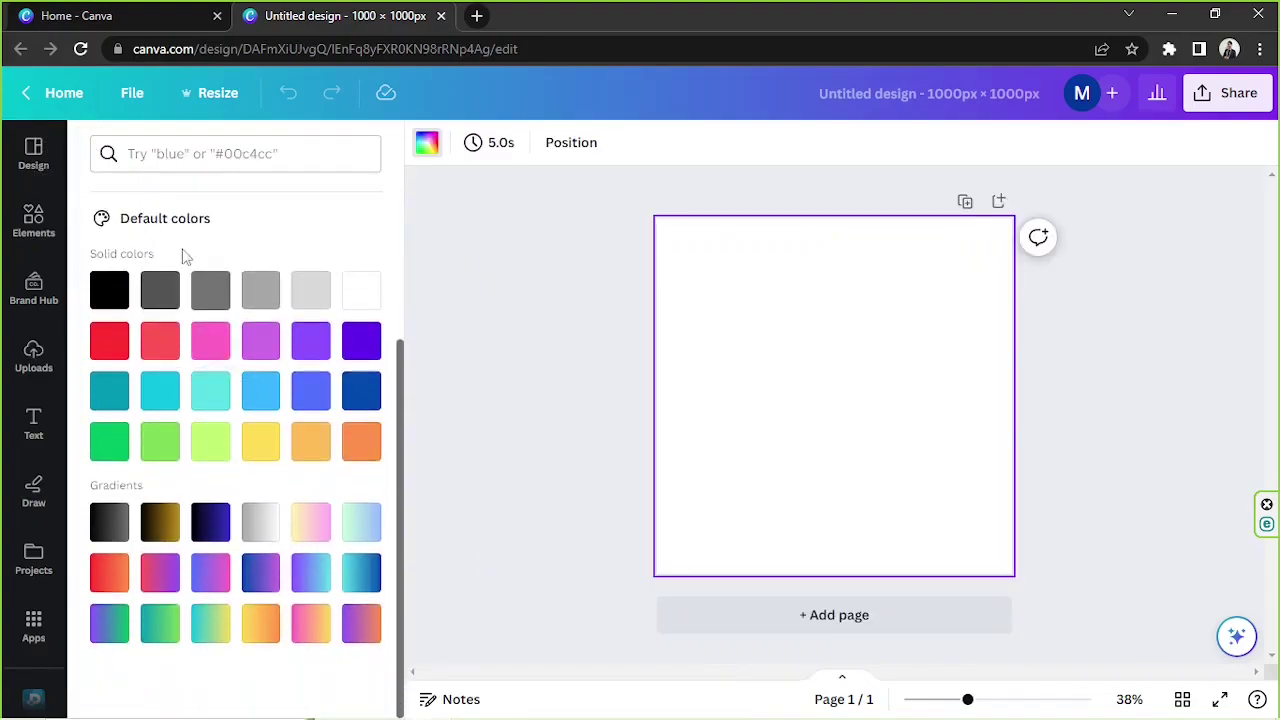
{"action": "left_click", "coordinate": [478, 476]}
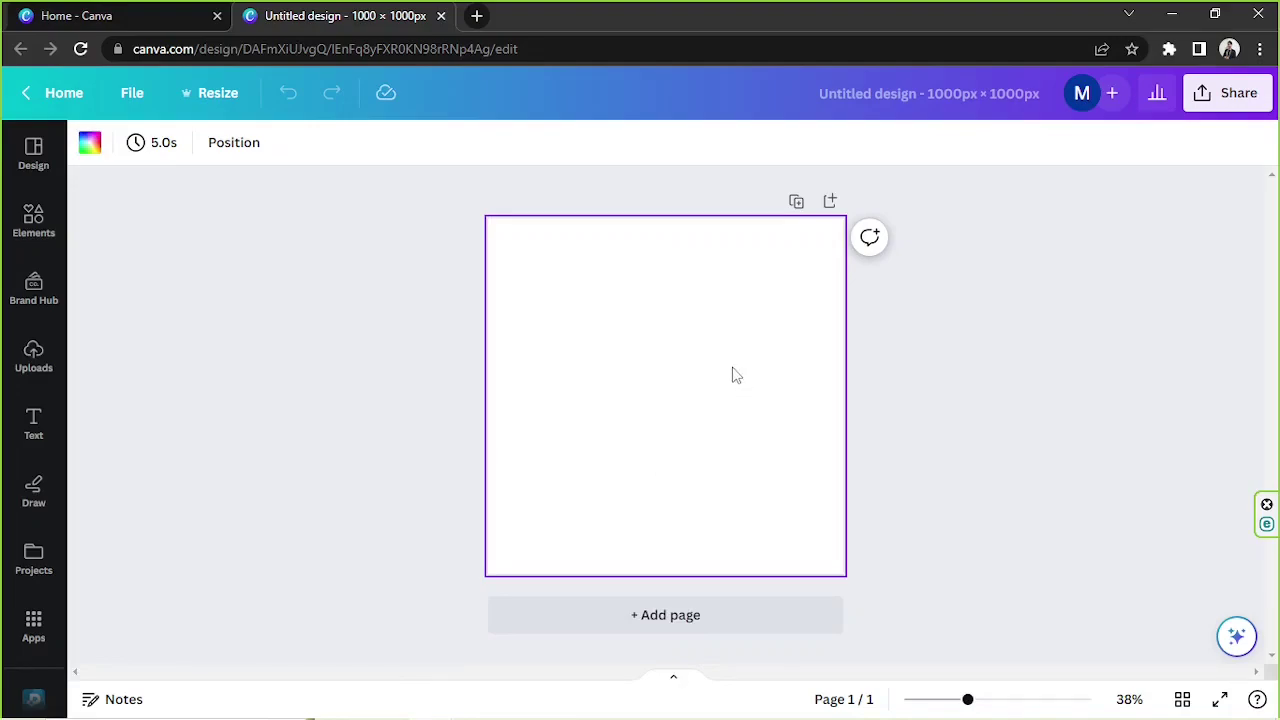
{"action": "left_click", "coordinate": [33, 358]}
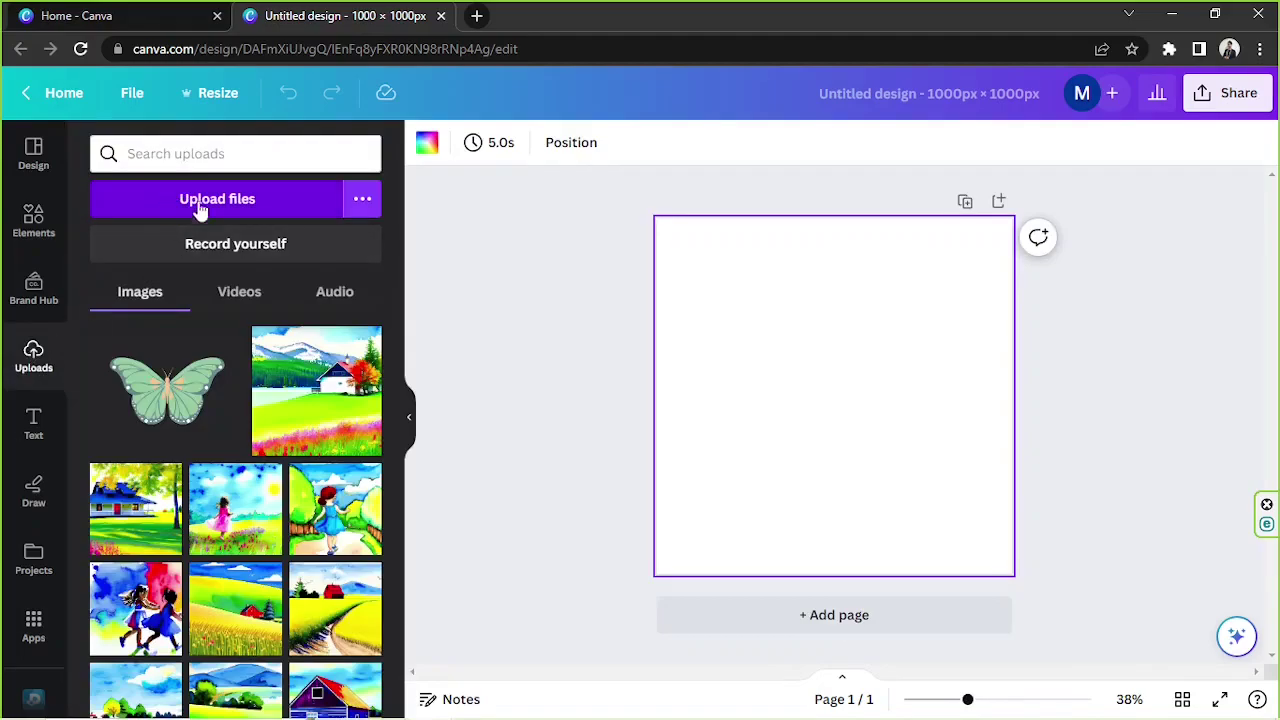
{"action": "left_click", "coordinate": [242, 206]}
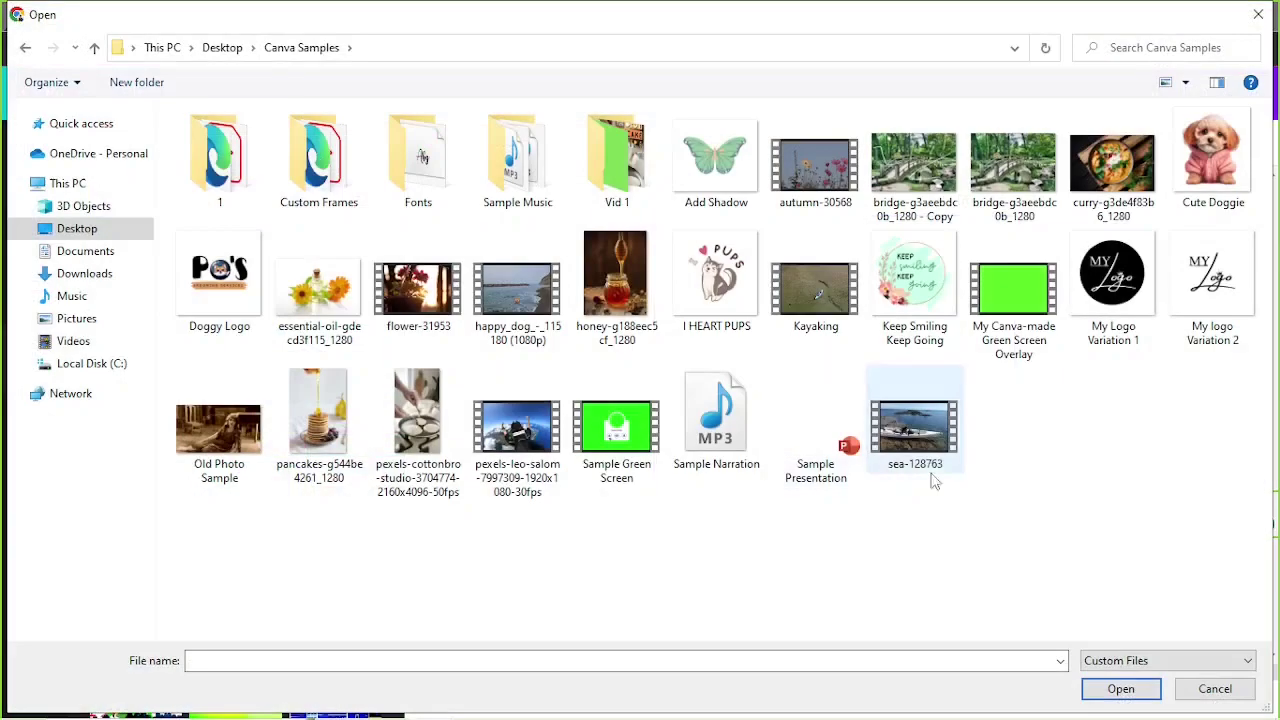
{"action": "left_click_drag", "start_coordinate": [1100, 510], "coordinate": [175, 112]}
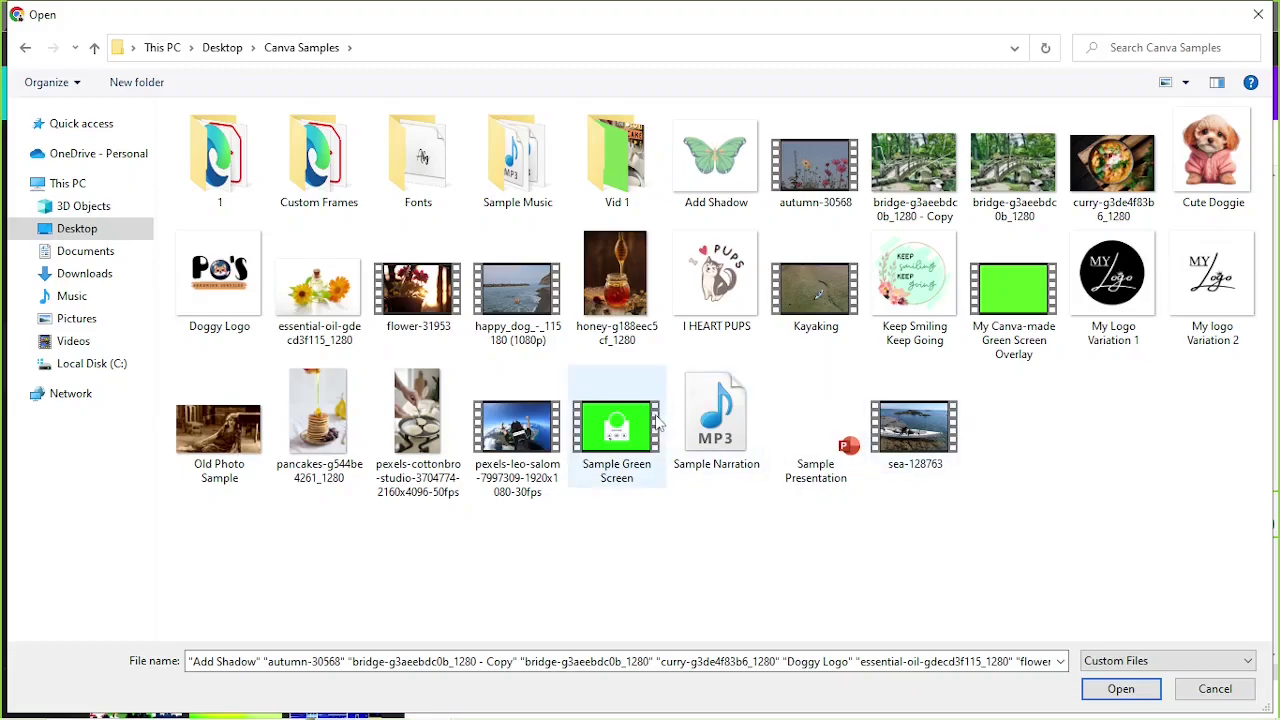
{"action": "left_click", "coordinate": [655, 423]}
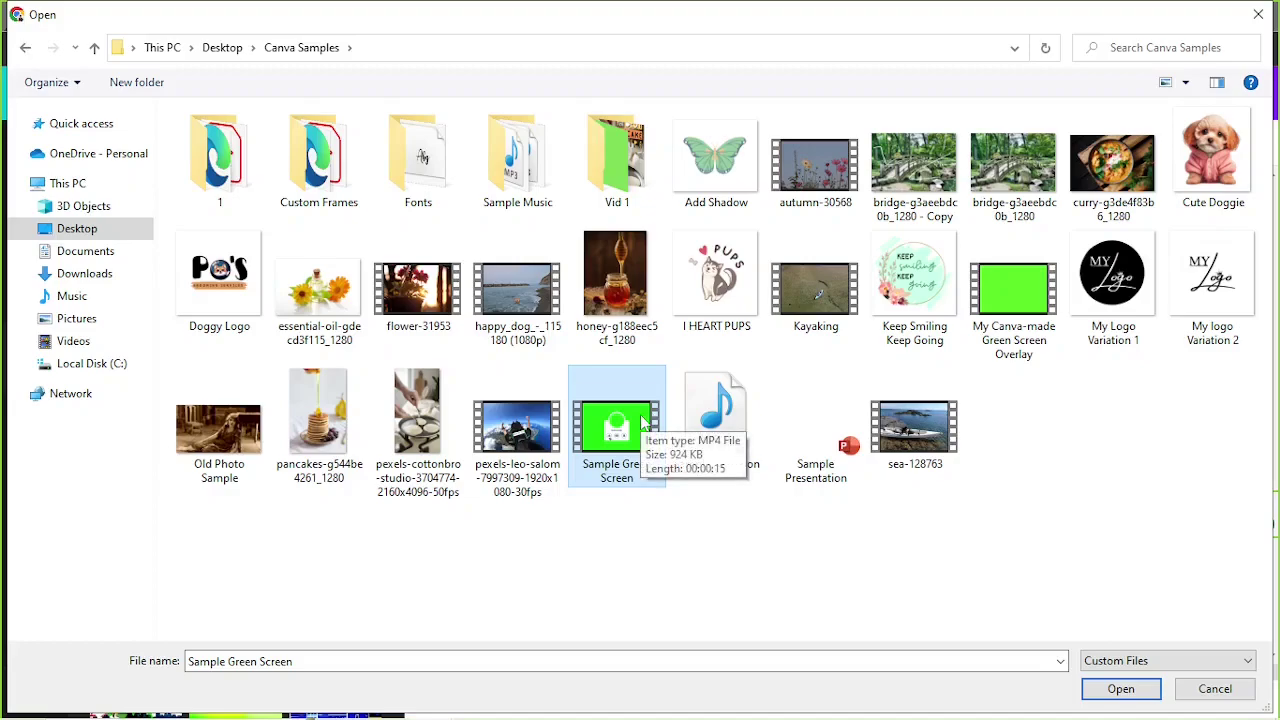
{"action": "left_click", "coordinate": [716, 285], "text": "ctrl"}
{"action": "left_click", "coordinate": [822, 280], "text": "ctrl"}
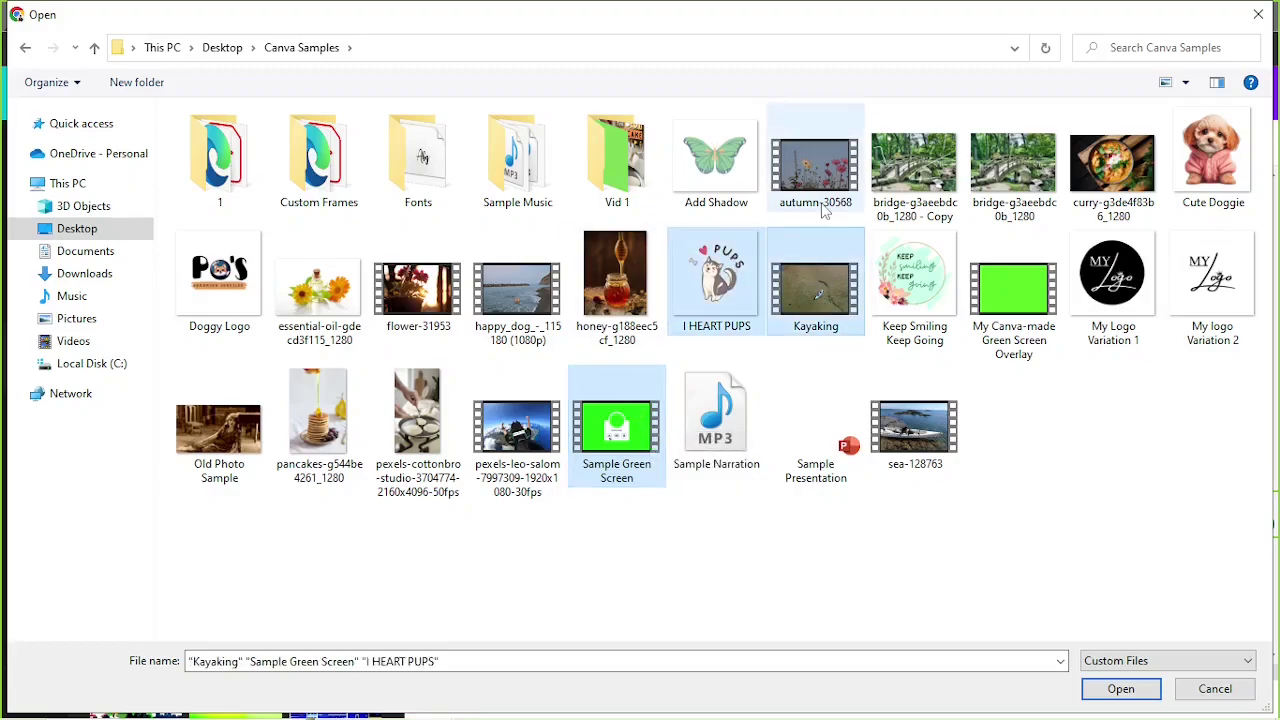
{"action": "left_click", "coordinate": [822, 205], "text": "ctrl"}
{"action": "left_click", "coordinate": [914, 170], "text": "ctrl"}
{"action": "left_click", "coordinate": [1013, 170], "text": "ctrl"}
{"action": "left_click", "coordinate": [1112, 170], "text": "ctrl"}
{"action": "left_click", "coordinate": [1212, 178], "text": "ctrl"}
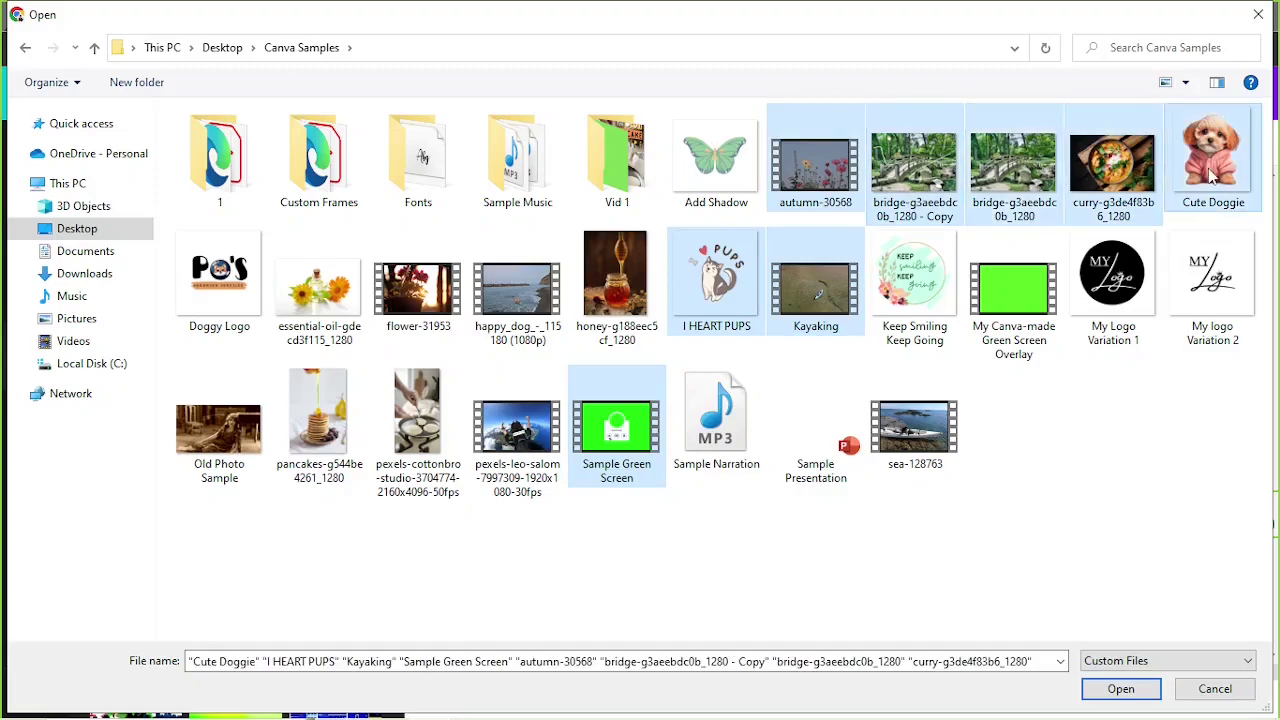
{"action": "left_click", "coordinate": [340, 292], "text": "ctrl"}
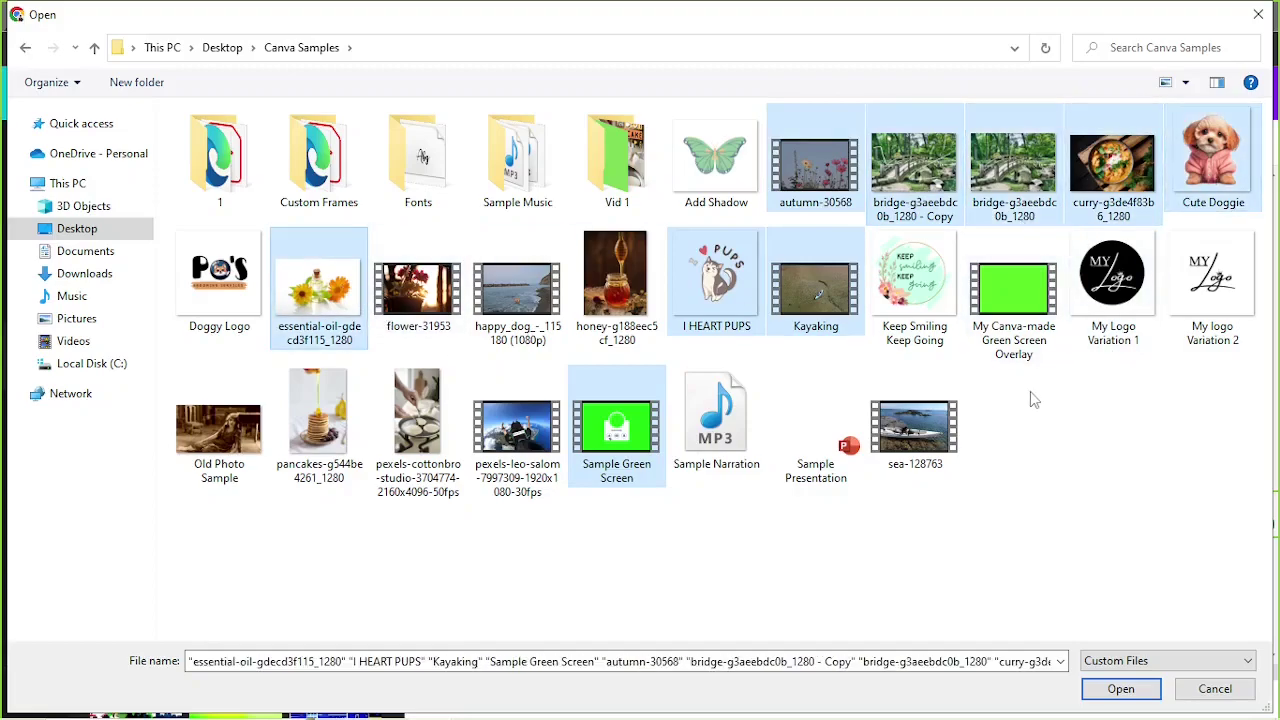
{"action": "left_click", "coordinate": [1121, 688]}
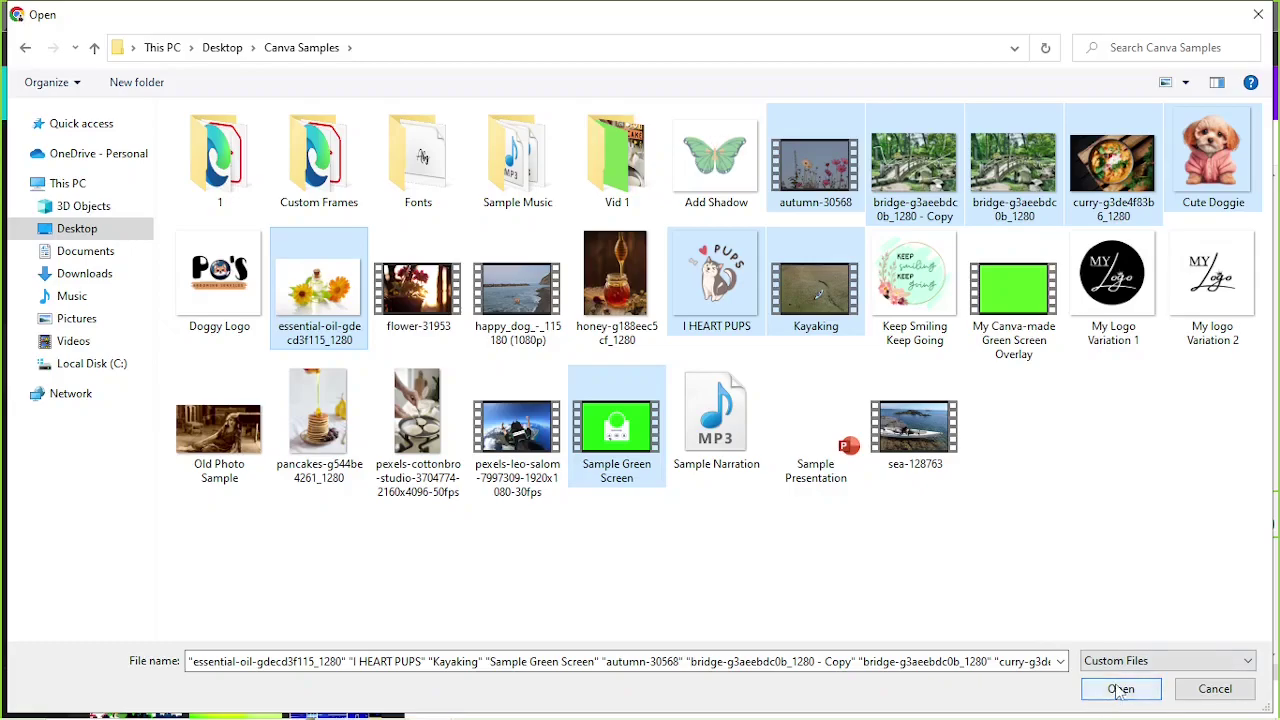
{"action": "left_click", "coordinate": [1258, 14]}
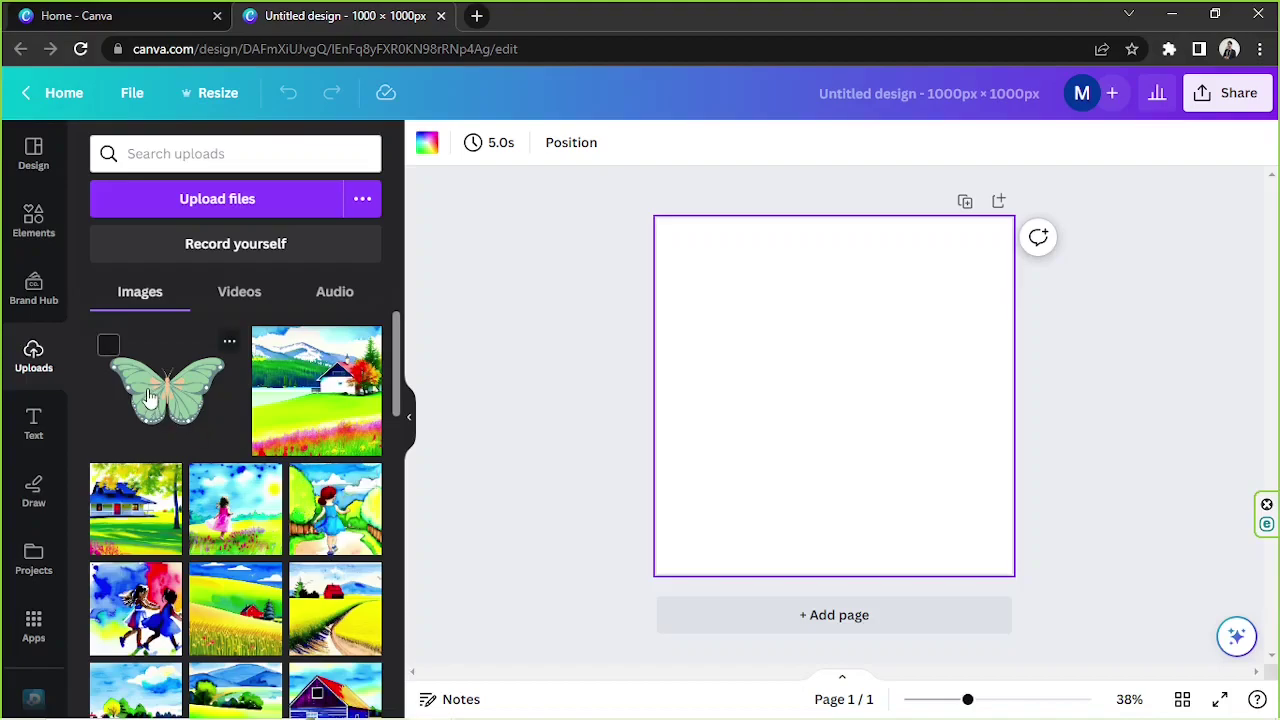
- Try the butterfly upload on the page, delete it, and show the Elements library
{"action": "left_click_drag", "start_coordinate": [147, 397], "coordinate": [787, 505]}
{"action": "left_click_drag", "start_coordinate": [898, 478], "coordinate": [935, 452]}
{"action": "left_click_drag", "start_coordinate": [845, 397], "coordinate": [883, 451]}
{"action": "key", "text": "Delete"}
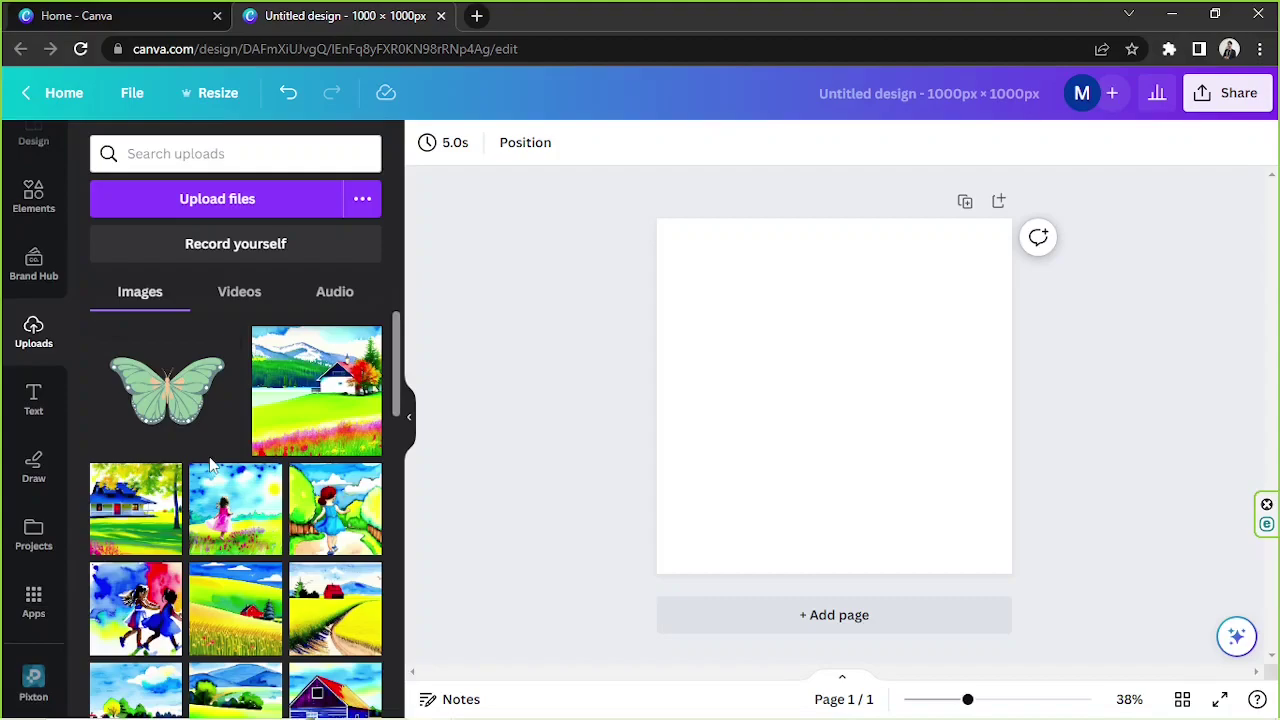
{"action": "scroll", "coordinate": [6, 340], "scroll_direction": "up", "scroll_amount": 1}
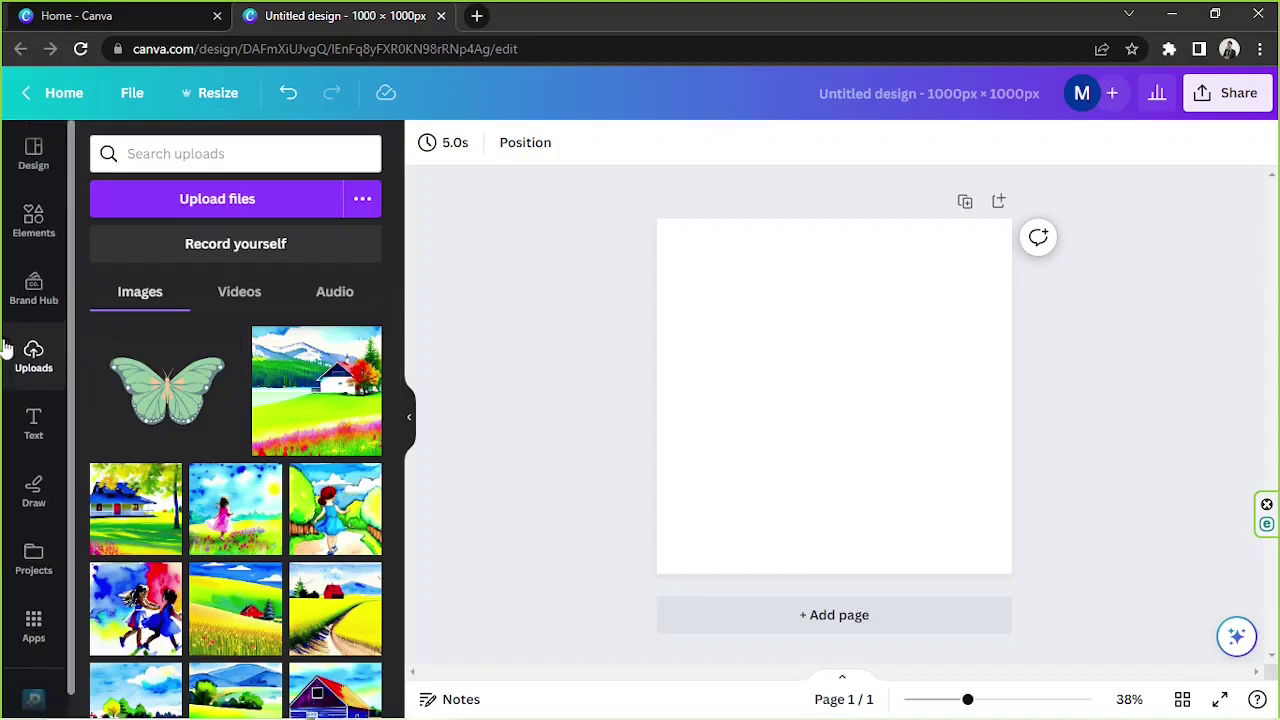
{"action": "left_click", "coordinate": [16, 230]}
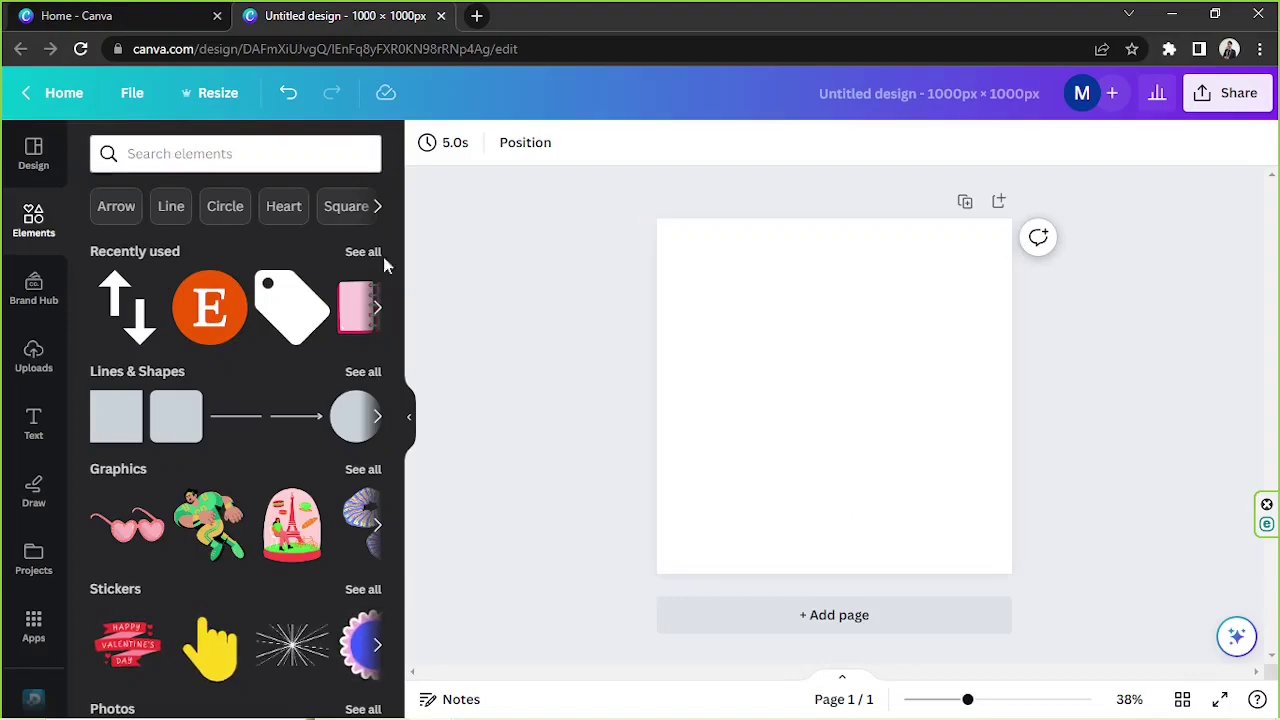
- Search the elements for 'delivery' and filter to photo results
{"action": "left_click", "coordinate": [284, 163]}
{"action": "left_click", "coordinate": [697, 295]}
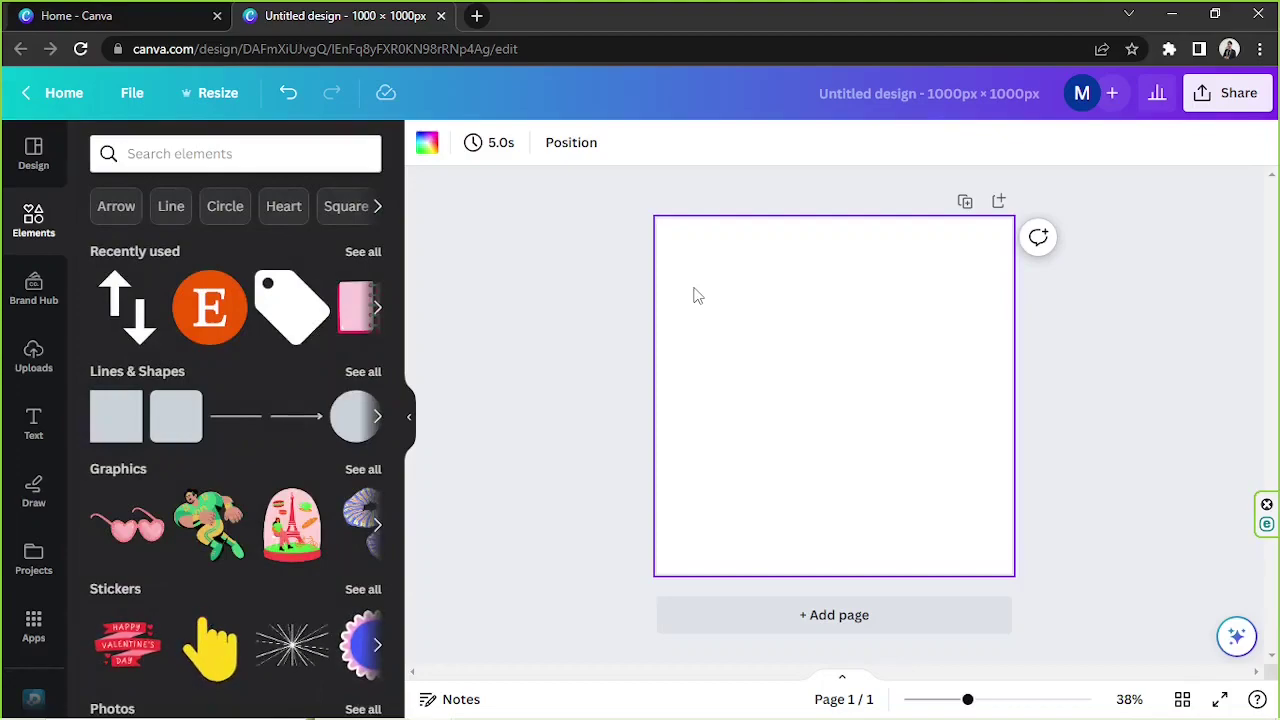
{"action": "left_click", "coordinate": [217, 153]}
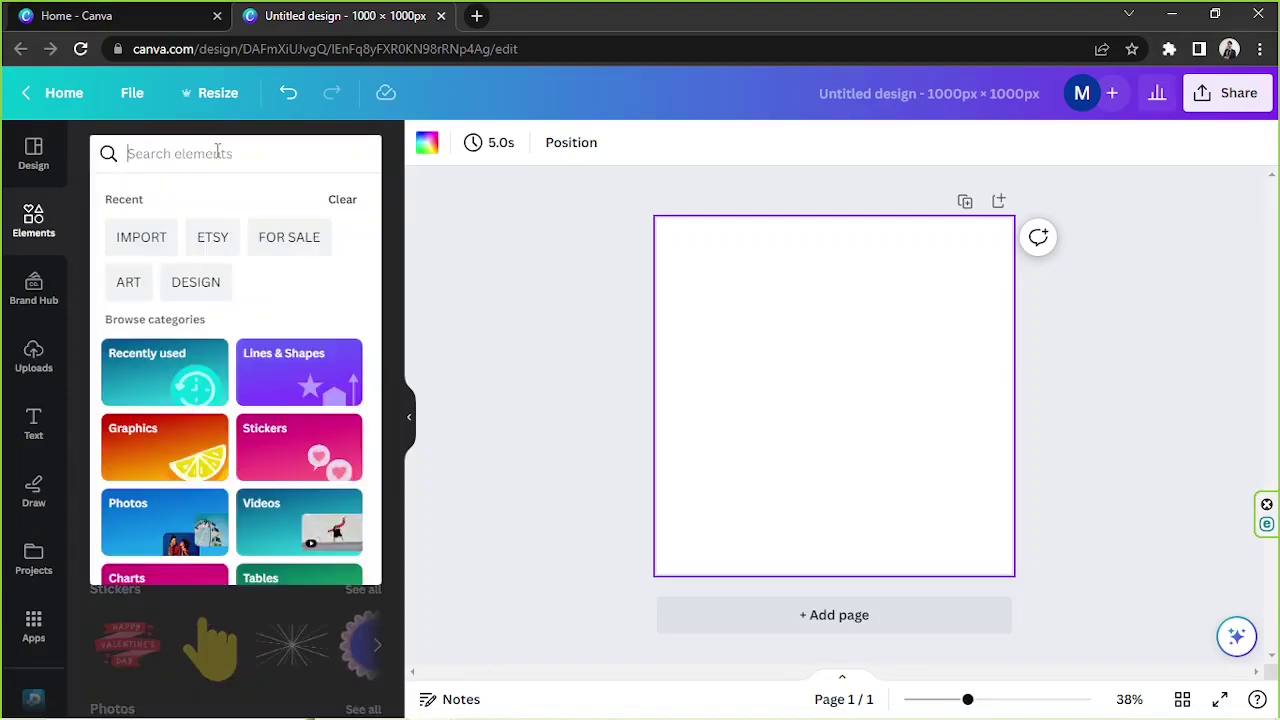
{"action": "type", "text": "delivery"}
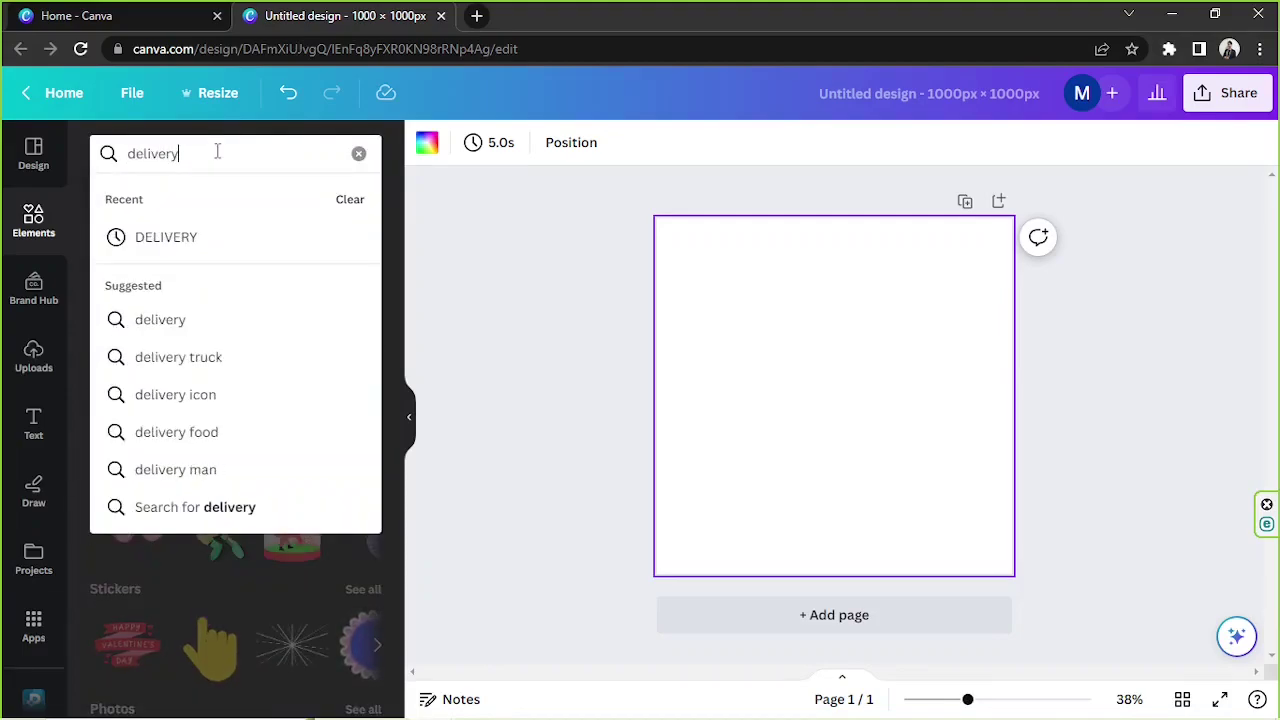
{"action": "key", "text": "Return"}
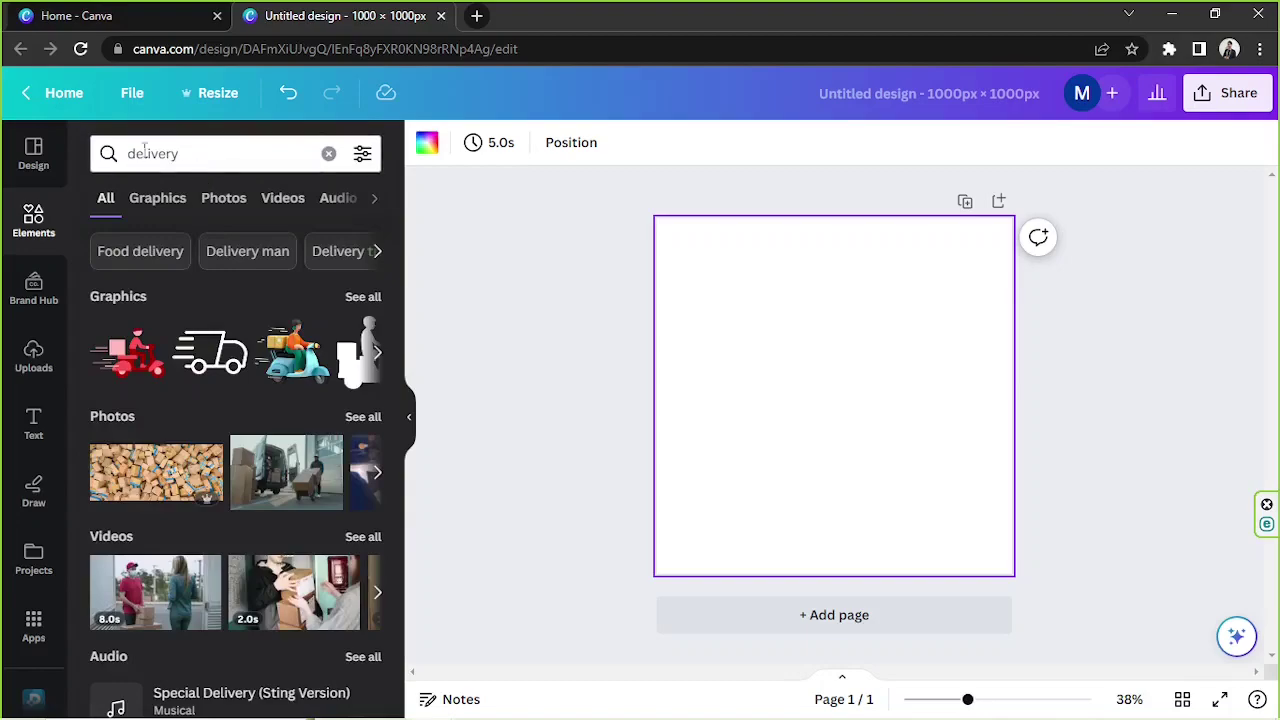
{"action": "left_click", "coordinate": [210, 152]}
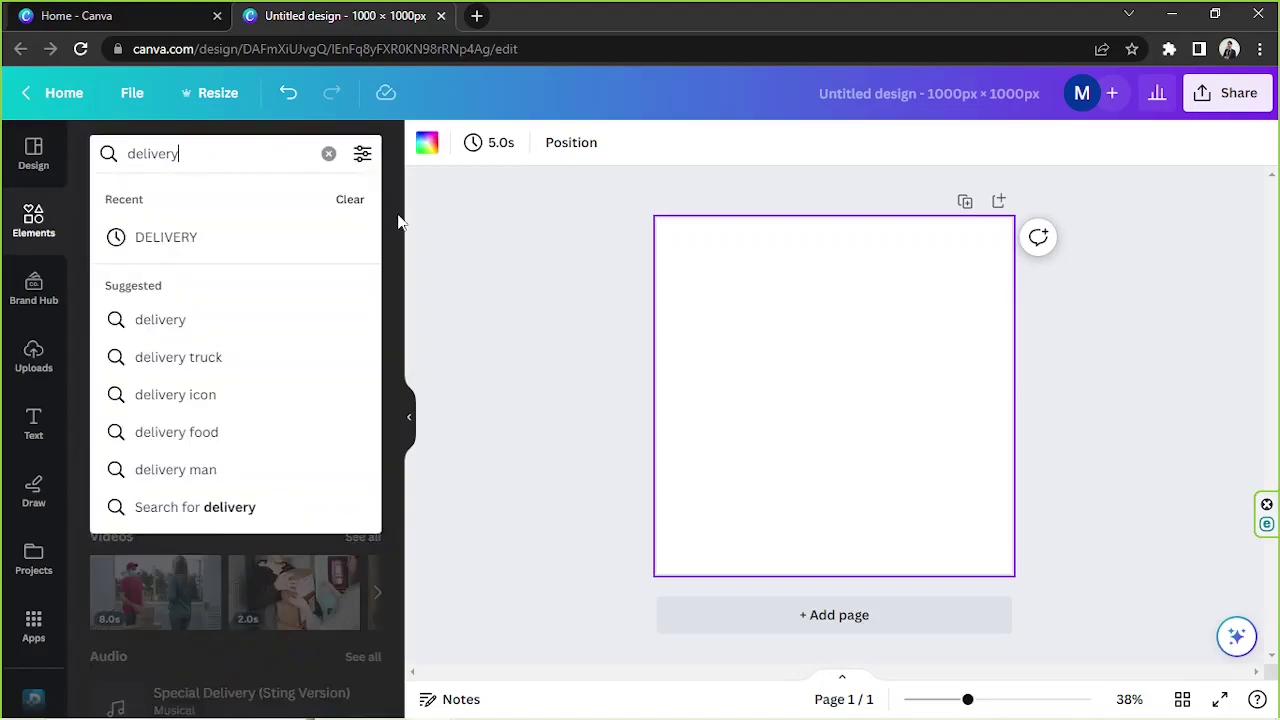
{"action": "left_click", "coordinate": [397, 222]}
{"action": "left_click", "coordinate": [222, 205]}
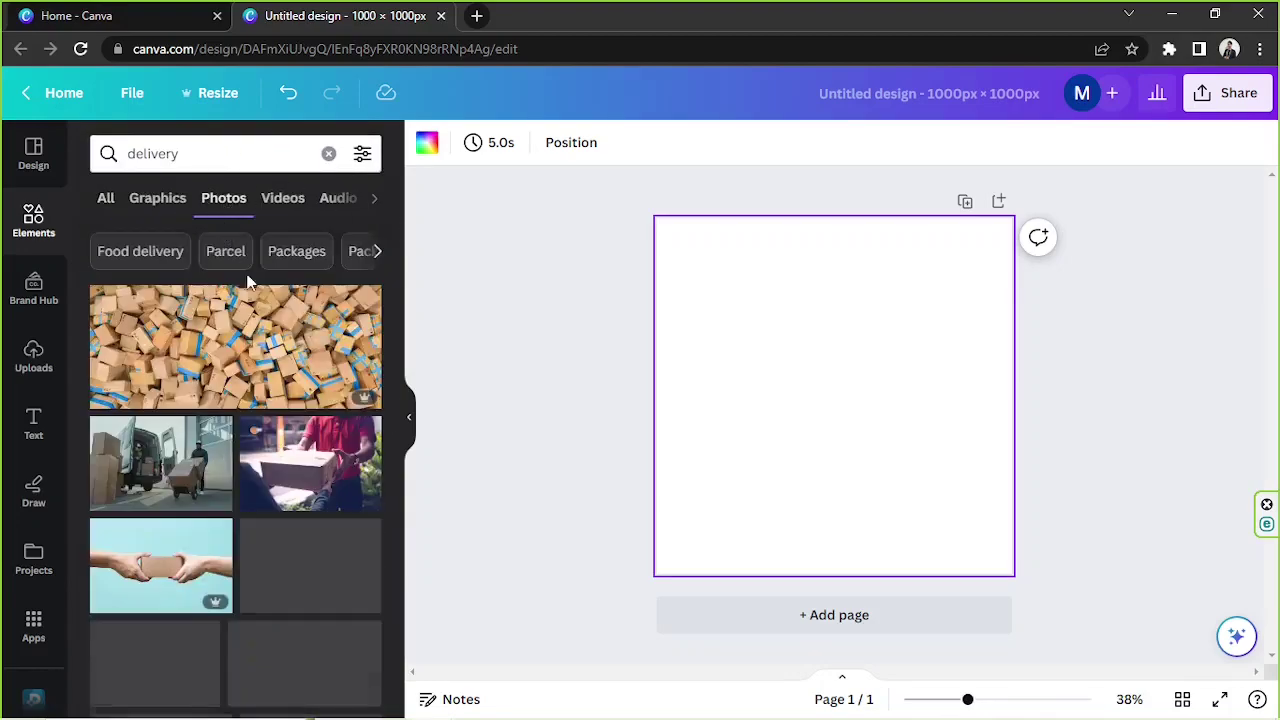
- Try a pink delivery-van photo on the page, then delete it
{"action": "scroll", "coordinate": [323, 297], "scroll_direction": "down", "scroll_amount": 3}
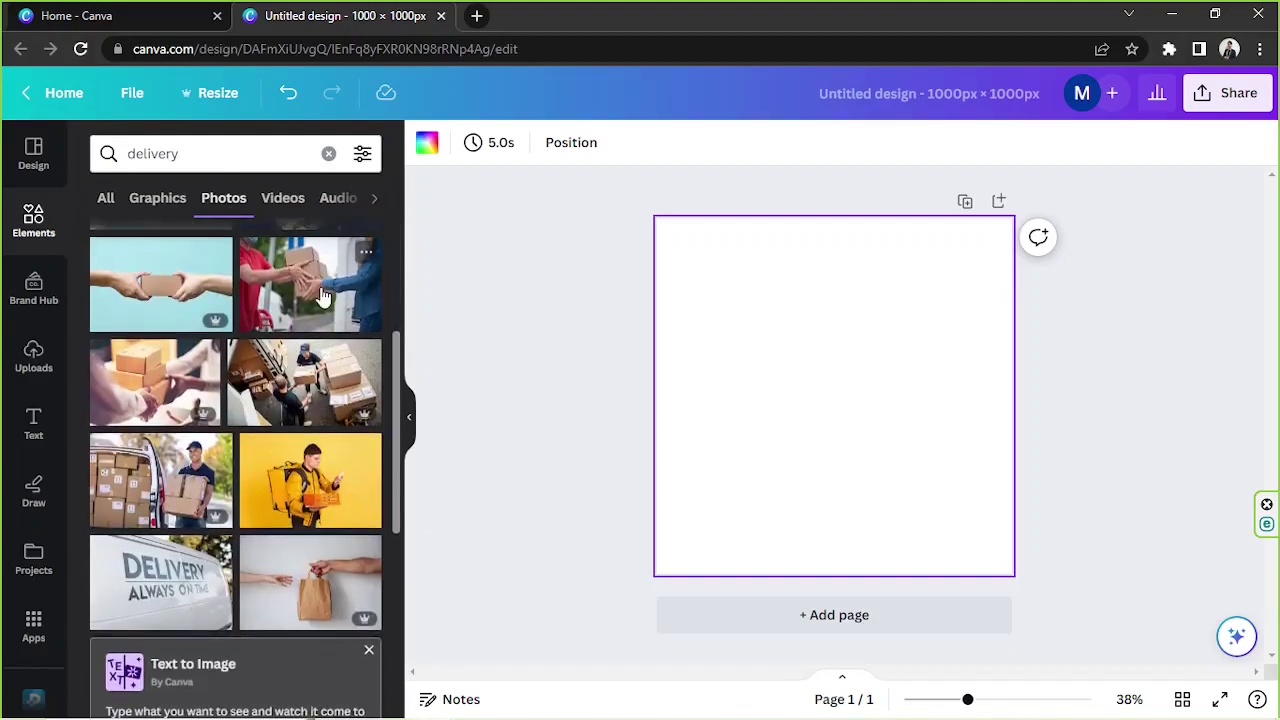
{"action": "scroll", "coordinate": [323, 297], "scroll_direction": "down", "scroll_amount": 3}
{"action": "scroll", "coordinate": [323, 297], "scroll_direction": "down", "scroll_amount": 5}
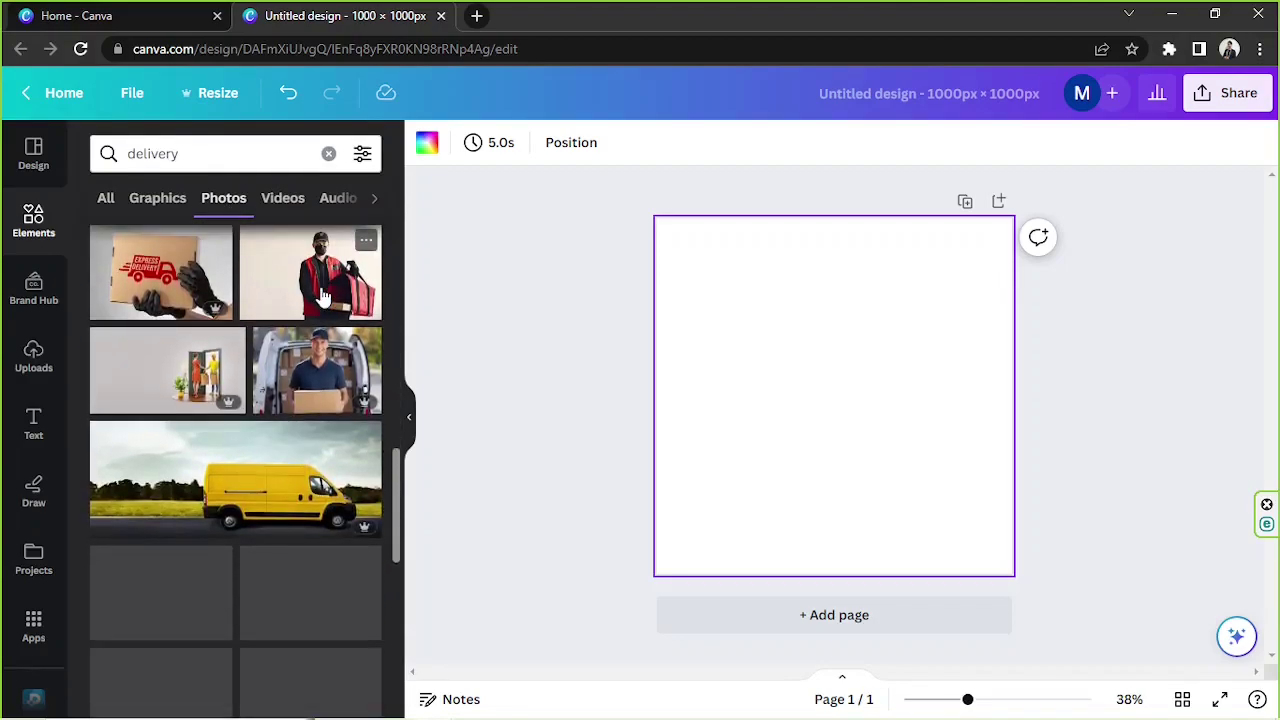
{"action": "scroll", "coordinate": [313, 286], "scroll_direction": "down", "scroll_amount": 3}
{"action": "scroll", "coordinate": [313, 286], "scroll_direction": "down", "scroll_amount": 2}
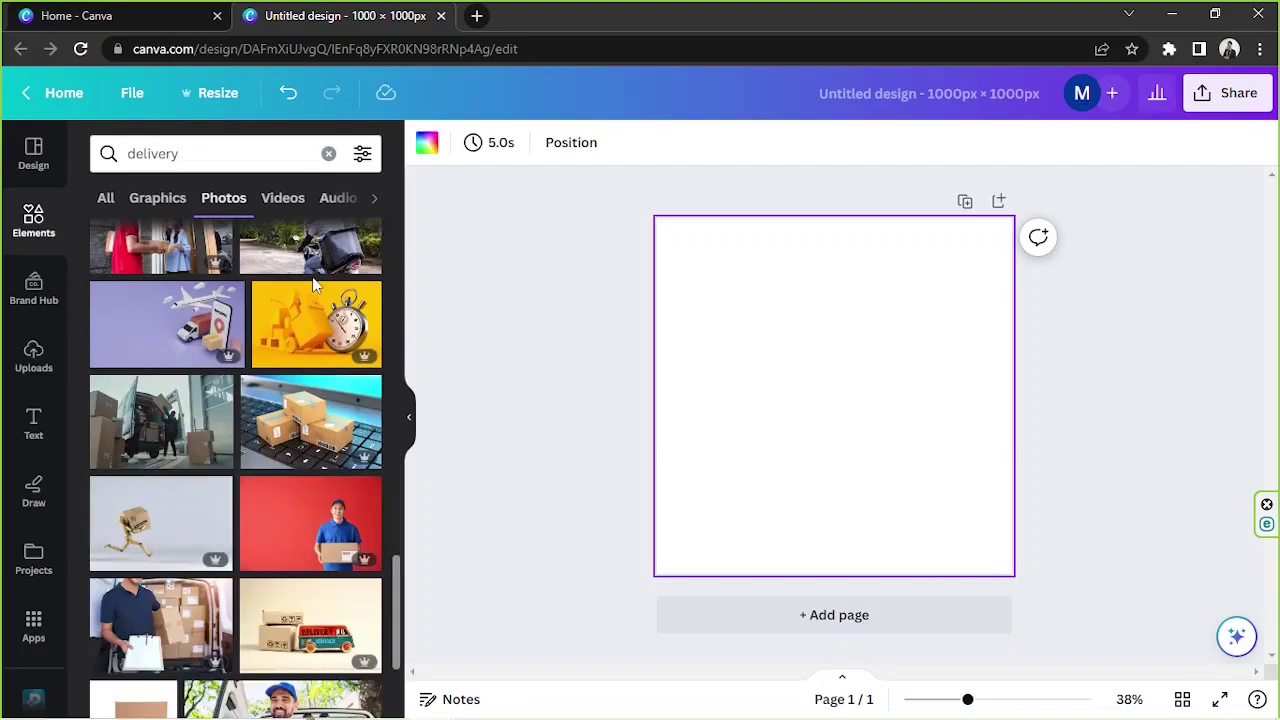
{"action": "scroll", "coordinate": [313, 286], "scroll_direction": "down", "scroll_amount": 2}
{"action": "scroll", "coordinate": [313, 286], "scroll_direction": "down", "scroll_amount": 3}
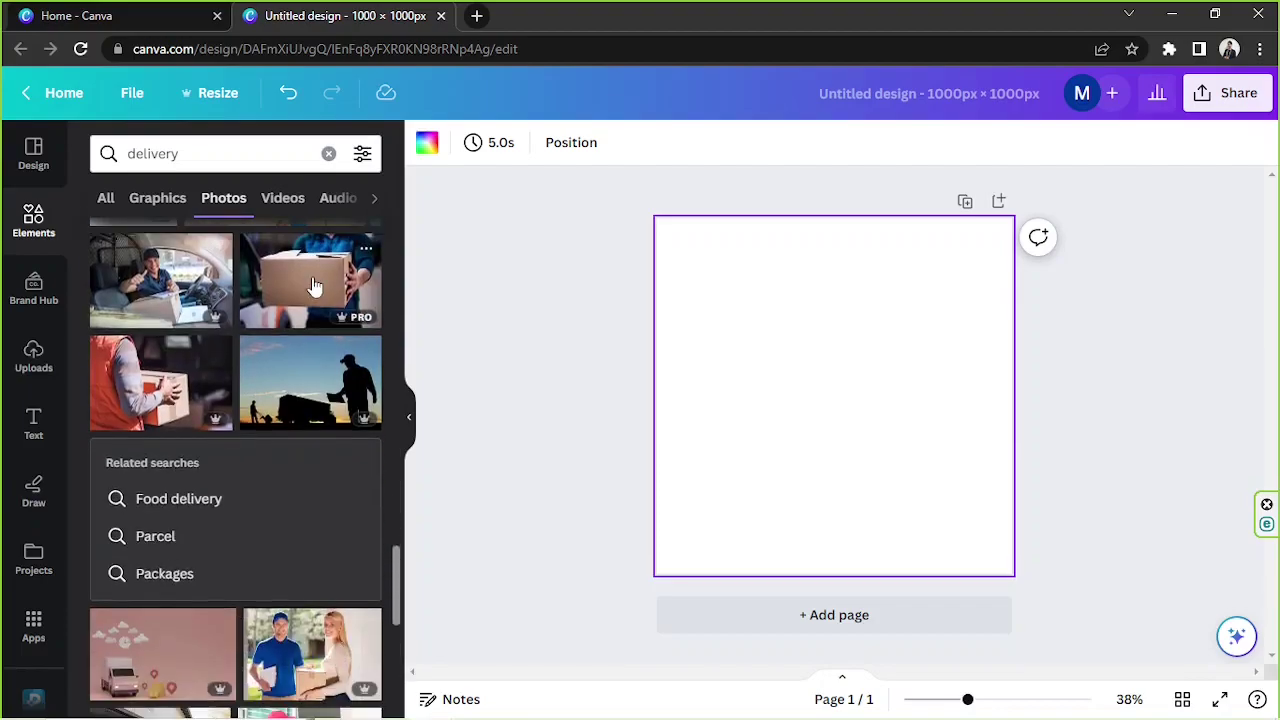
{"action": "scroll", "coordinate": [313, 286], "scroll_direction": "down", "scroll_amount": 3}
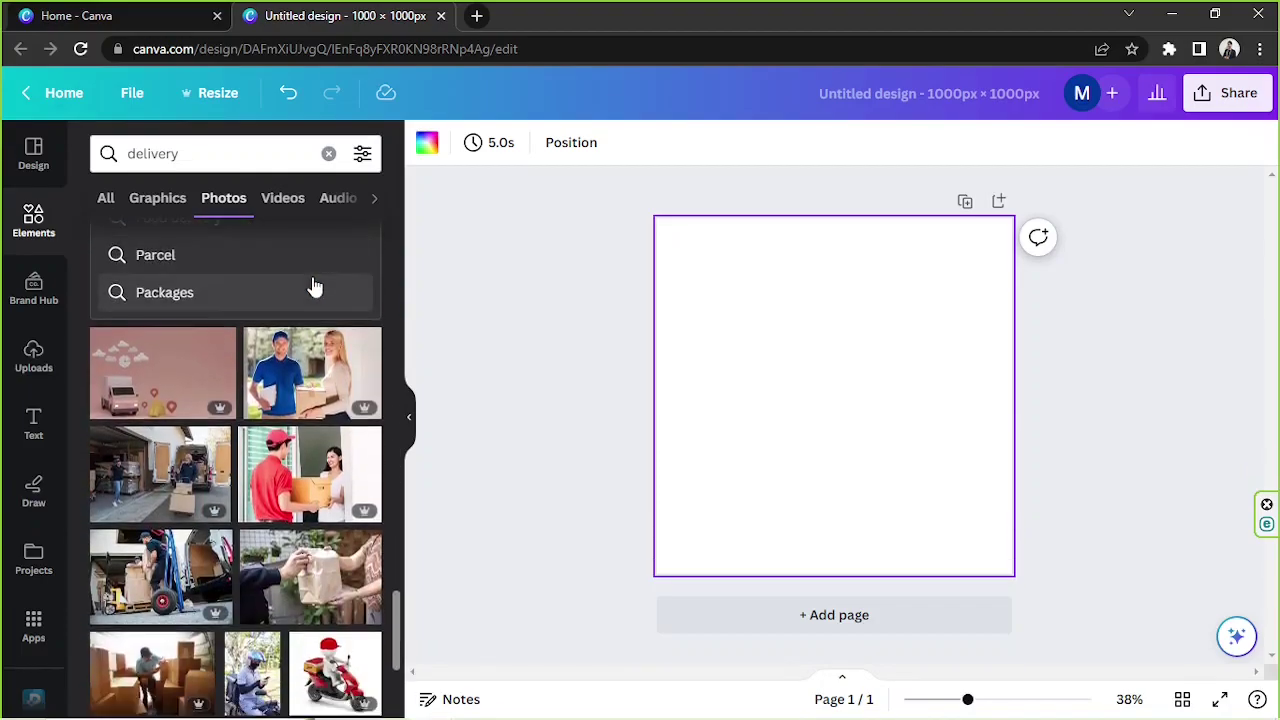
{"action": "left_click", "coordinate": [160, 375]}
{"action": "left_click_drag", "start_coordinate": [852, 369], "coordinate": [838, 401]}
{"action": "key", "text": "Delete"}
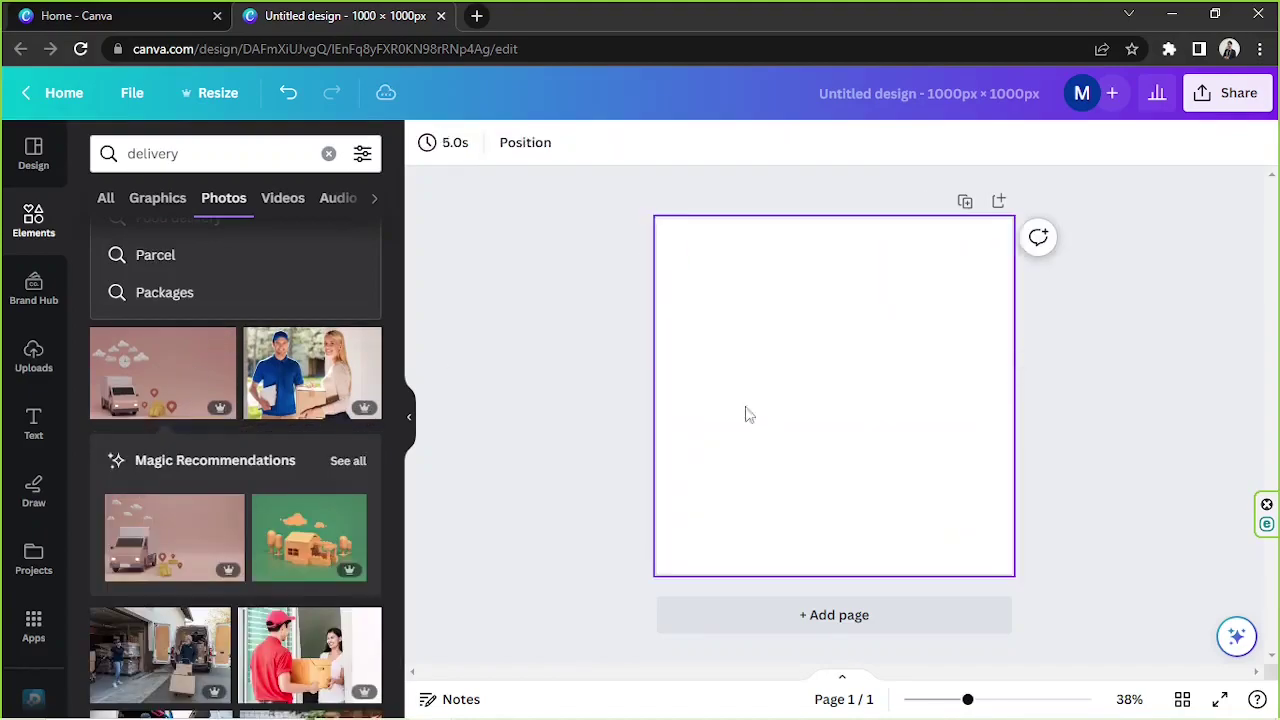
- Add a truck photo, reposition and enlarge it, and browse similar images
{"action": "scroll", "coordinate": [349, 392], "scroll_direction": "down", "scroll_amount": 2}
{"action": "scroll", "coordinate": [349, 392], "scroll_direction": "down", "scroll_amount": 5}
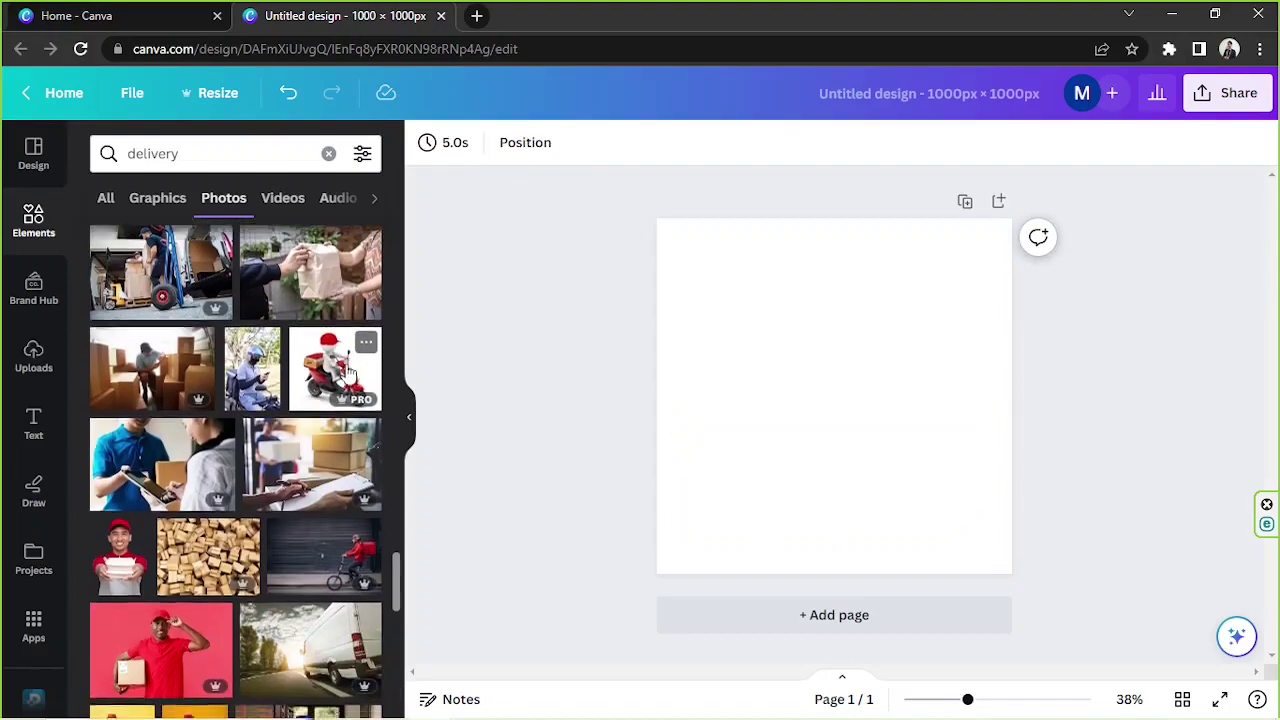
{"action": "scroll", "coordinate": [355, 355], "scroll_direction": "down", "scroll_amount": 3}
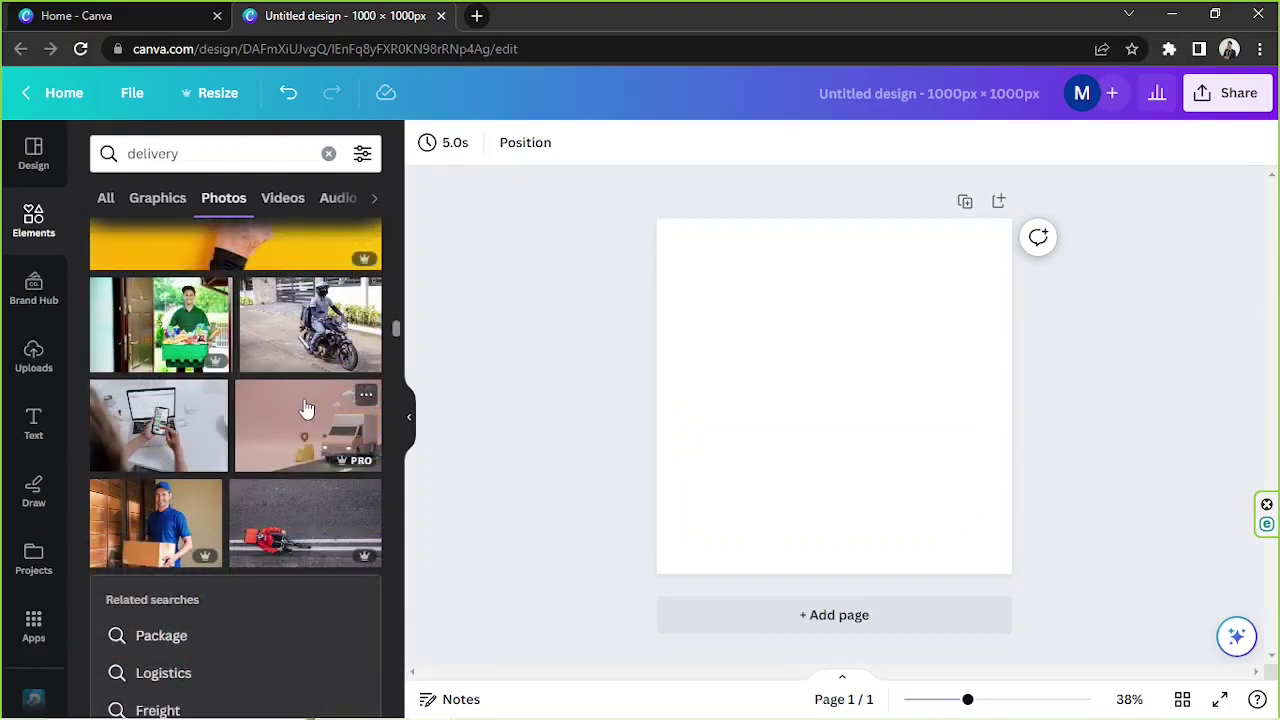
{"action": "left_click", "coordinate": [307, 409]}
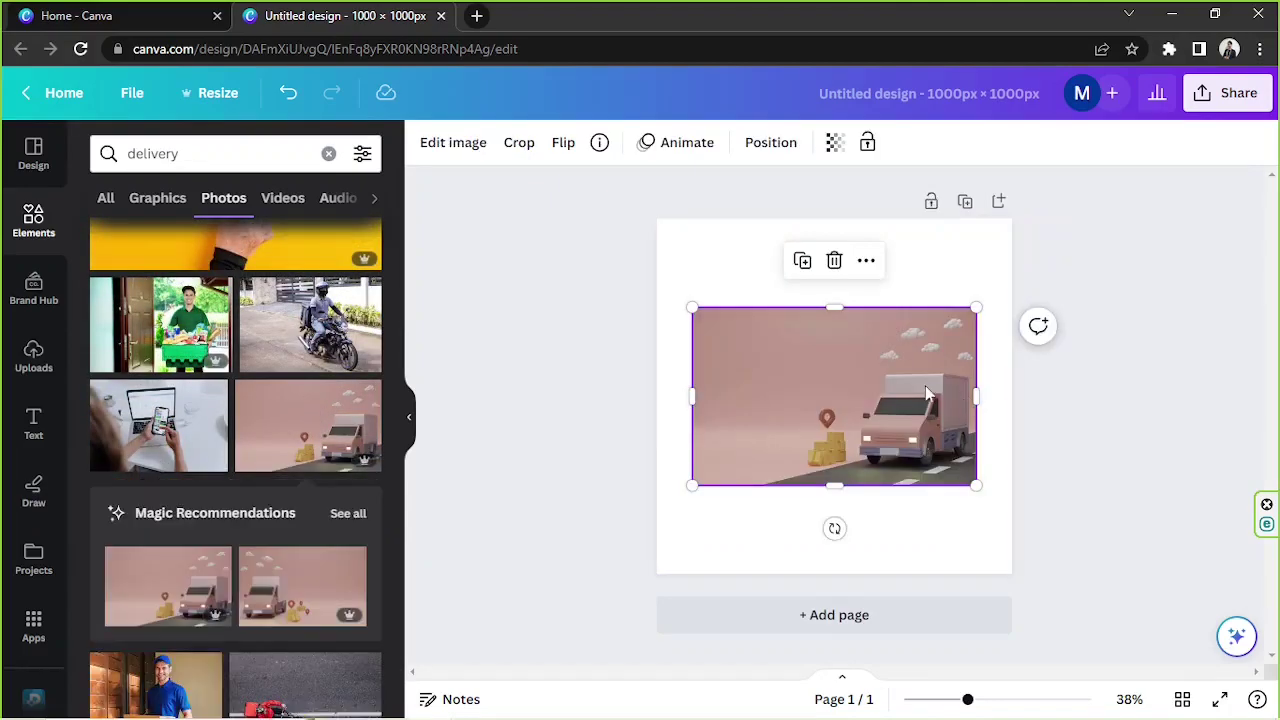
{"action": "left_click_drag", "start_coordinate": [955, 470], "coordinate": [997, 517]}
{"action": "left_click_drag", "start_coordinate": [890, 379], "coordinate": [870, 416]}
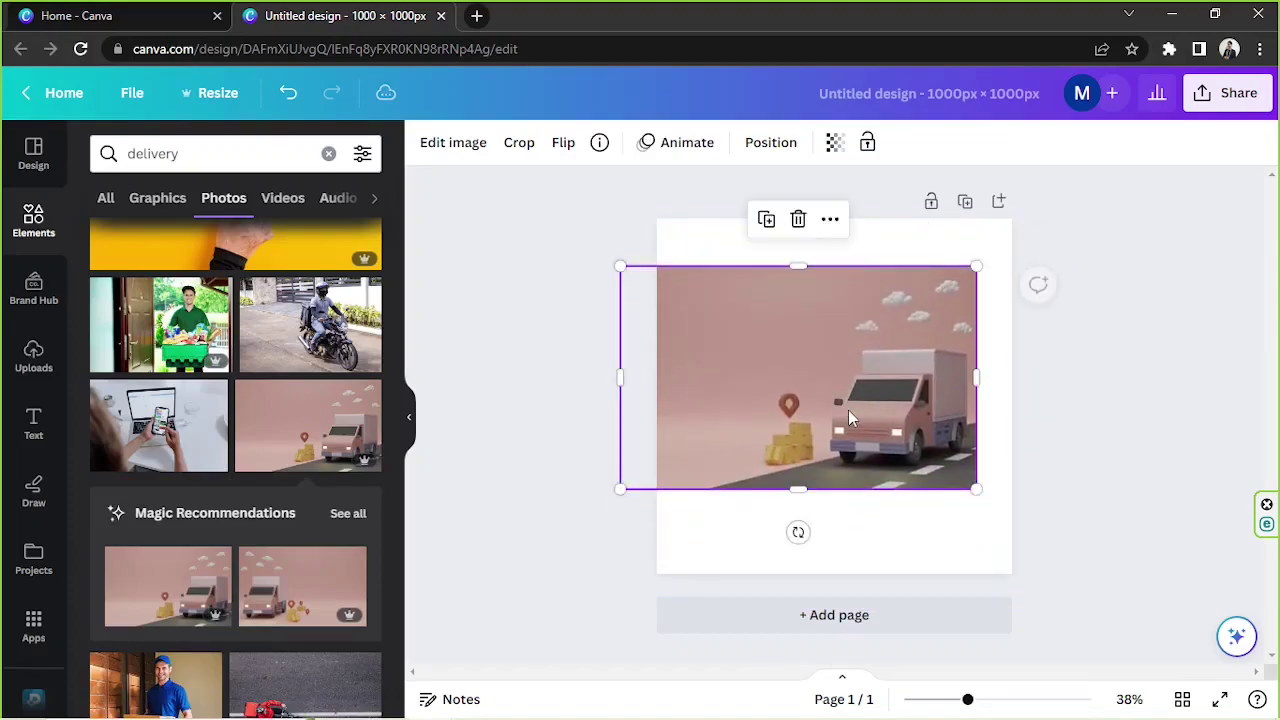
{"action": "left_click", "coordinate": [355, 513]}
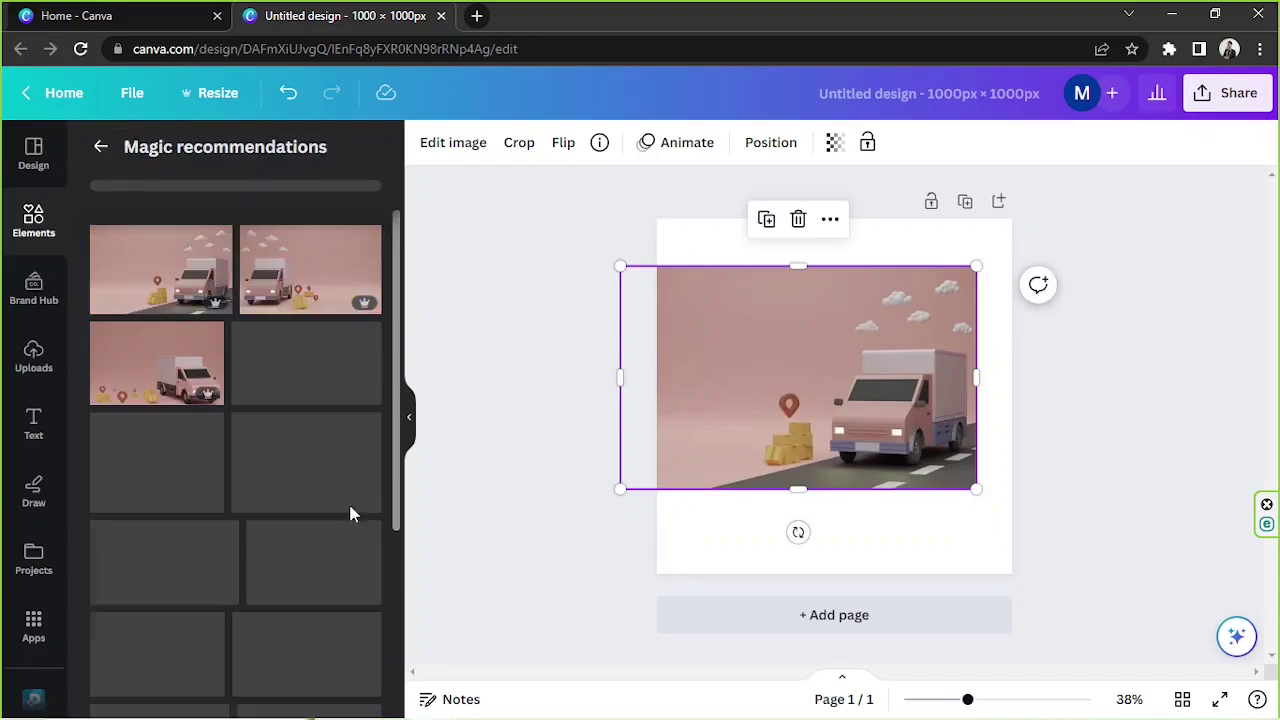
{"action": "scroll", "coordinate": [367, 286], "scroll_direction": "down", "scroll_amount": 2}
{"action": "scroll", "coordinate": [367, 286], "scroll_direction": "down", "scroll_amount": 1}
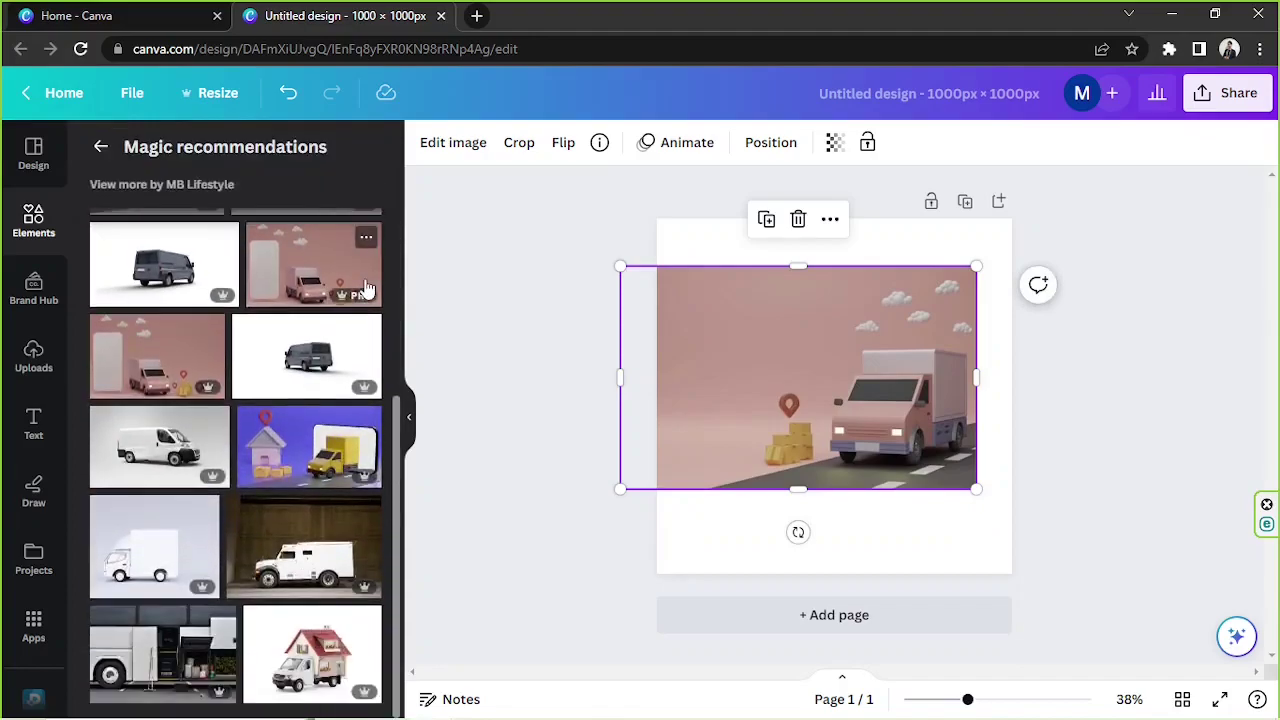
{"action": "scroll", "coordinate": [367, 288], "scroll_direction": "up", "scroll_amount": 2}
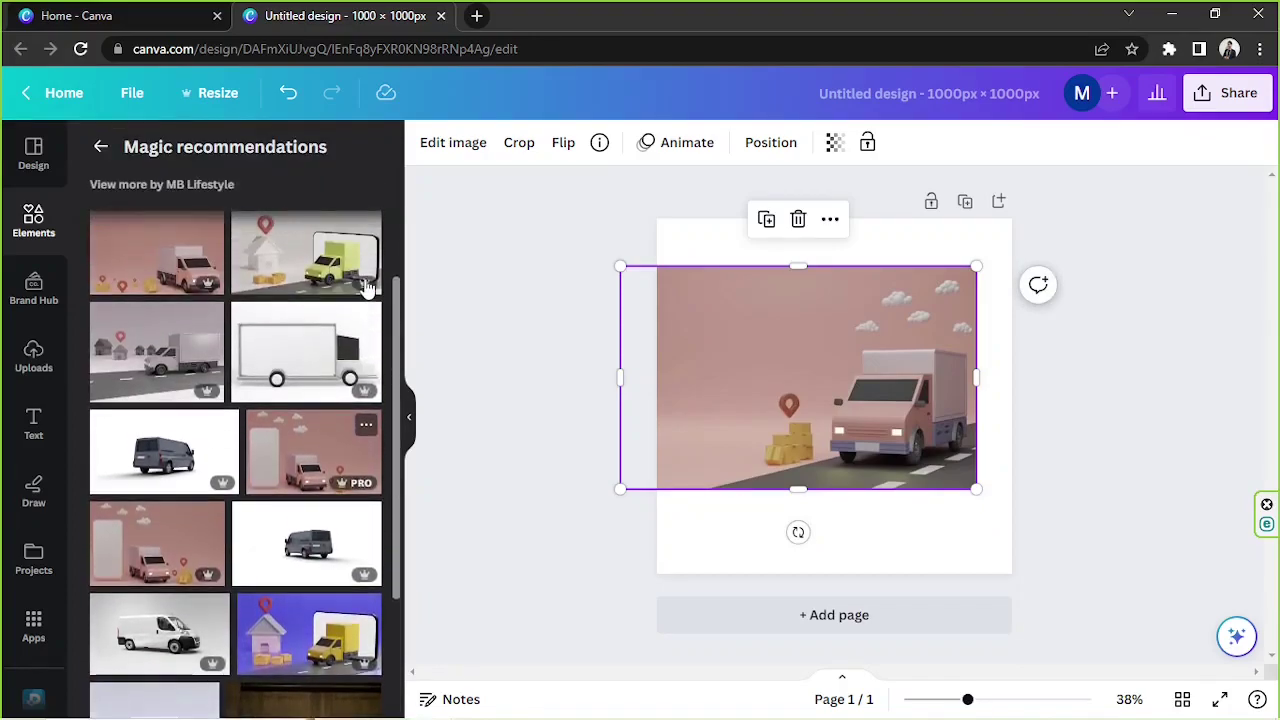
{"action": "scroll", "coordinate": [367, 288], "scroll_direction": "up", "scroll_amount": 2}
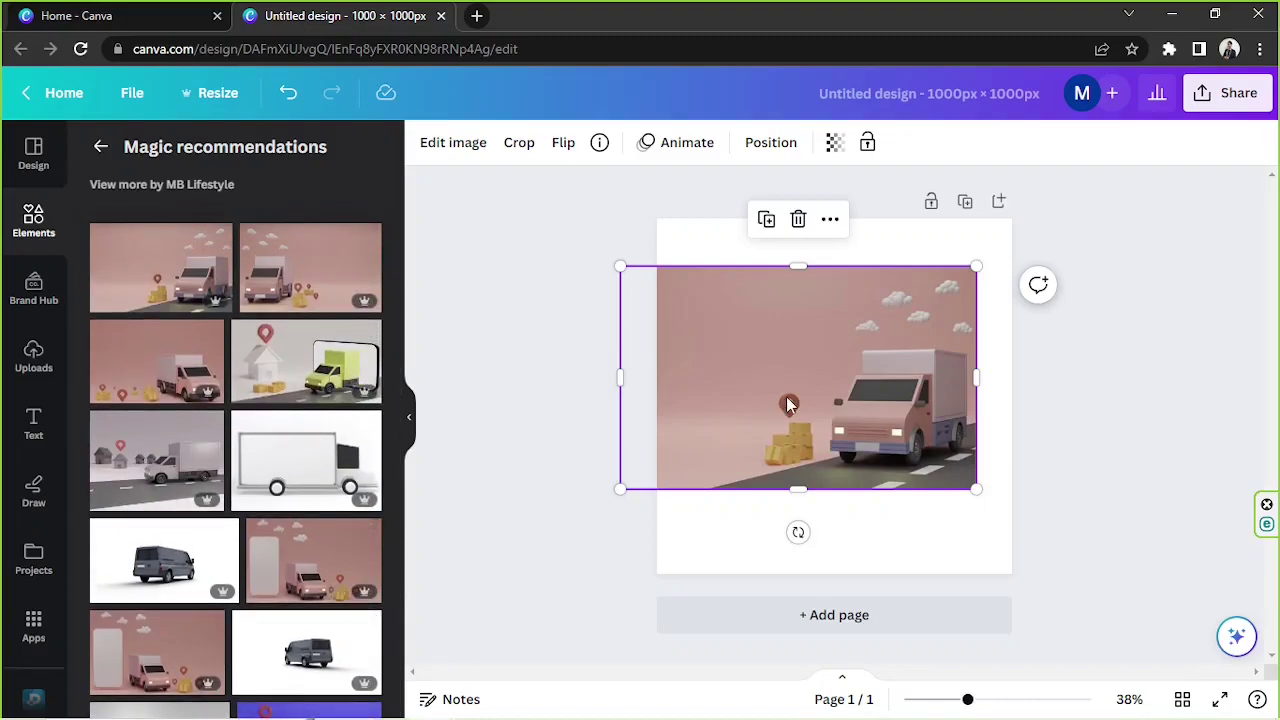
- Remove the trial truck images and add the pink delivery truck photo
{"action": "left_click", "coordinate": [799, 224]}
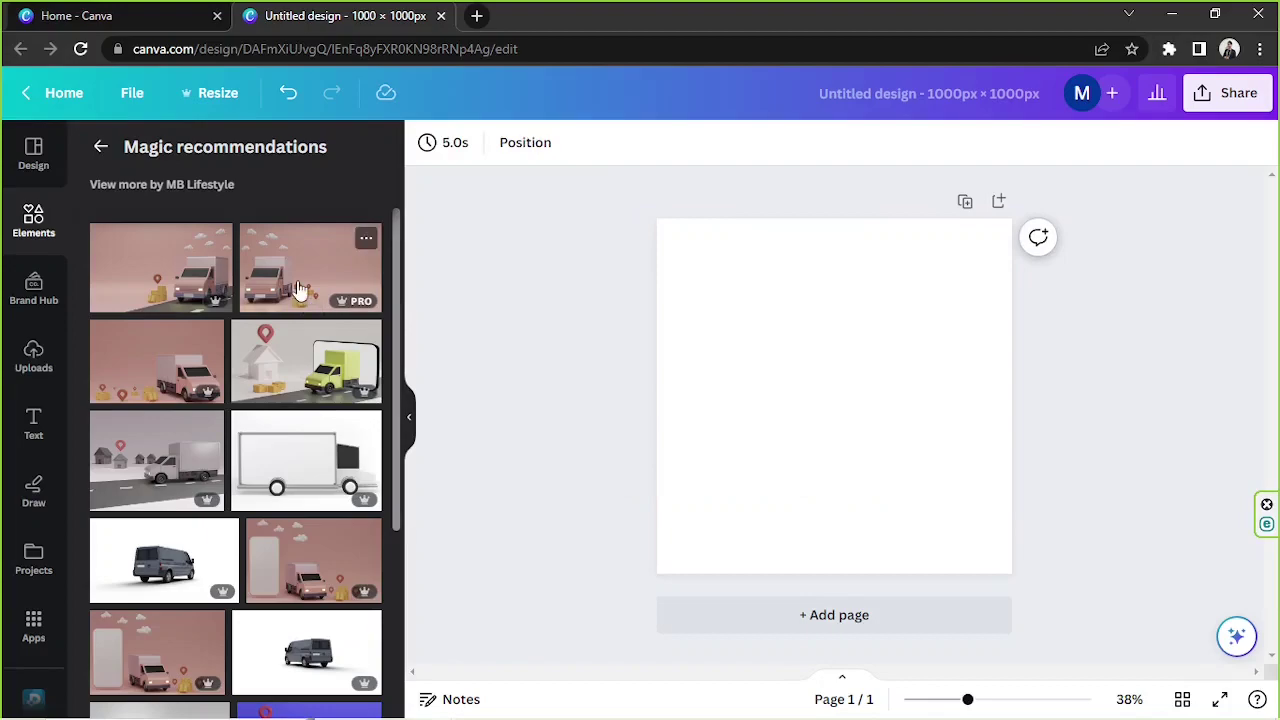
{"action": "left_click", "coordinate": [298, 284]}
{"action": "left_click_drag", "start_coordinate": [844, 416], "coordinate": [860, 420]}
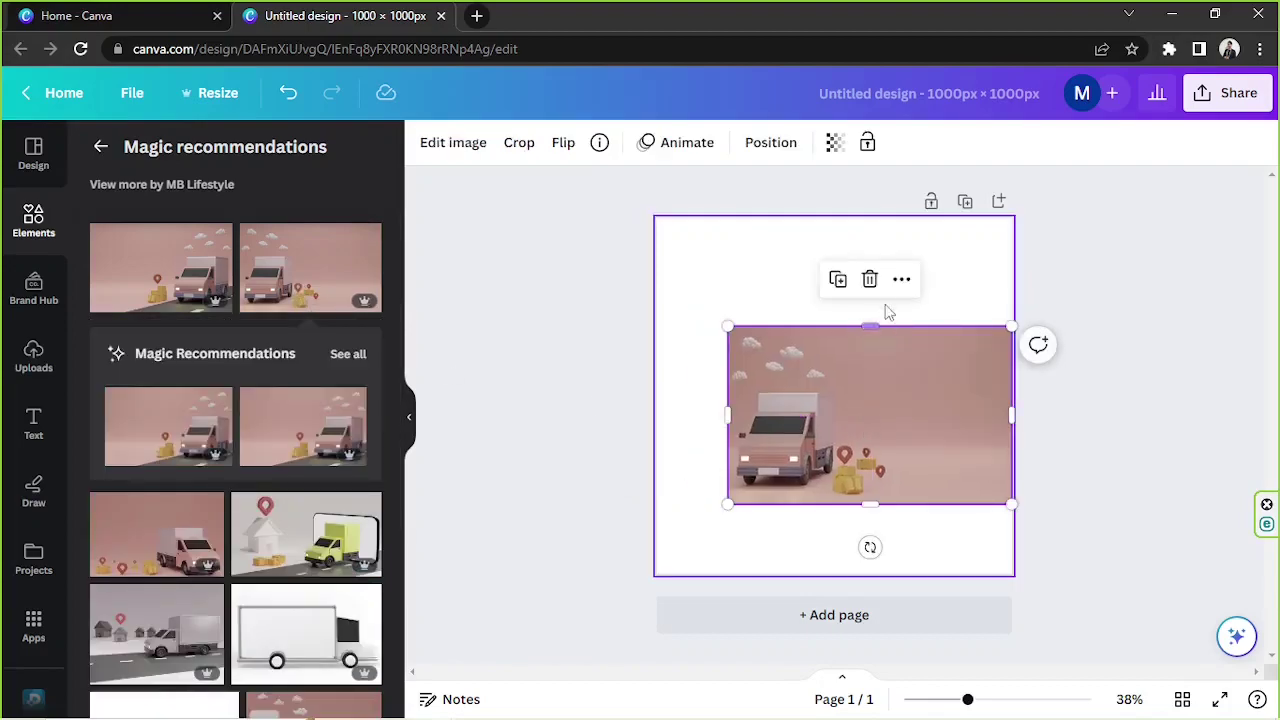
{"action": "key", "text": "Delete"}
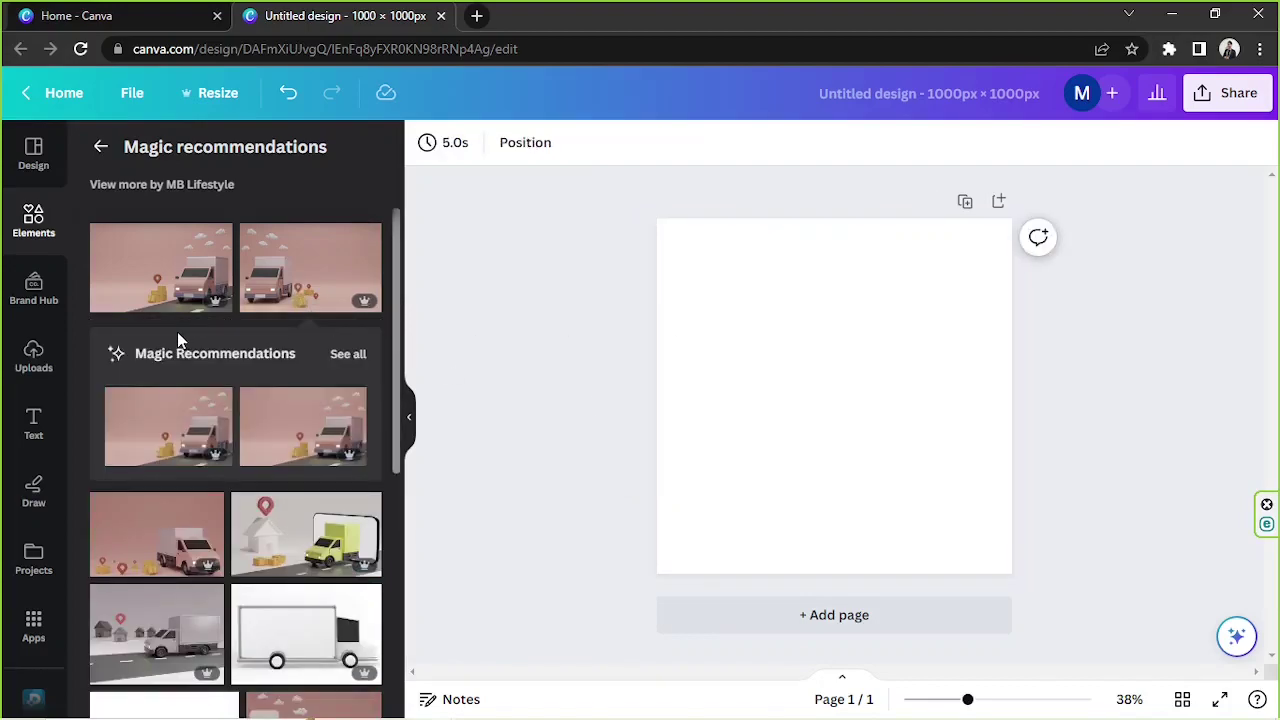
{"action": "left_click", "coordinate": [185, 435]}
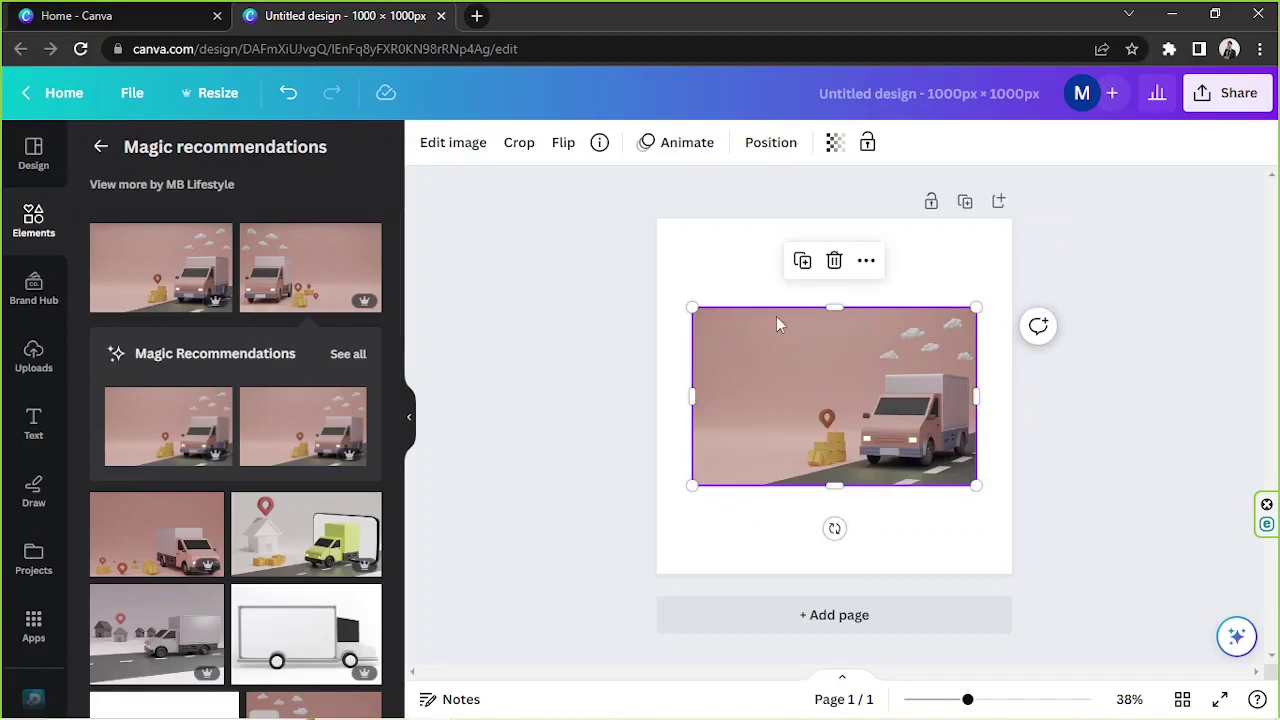
- Remove the truck photo's pink background and enlarge it toward the lower right
{"action": "left_click", "coordinate": [468, 143]}
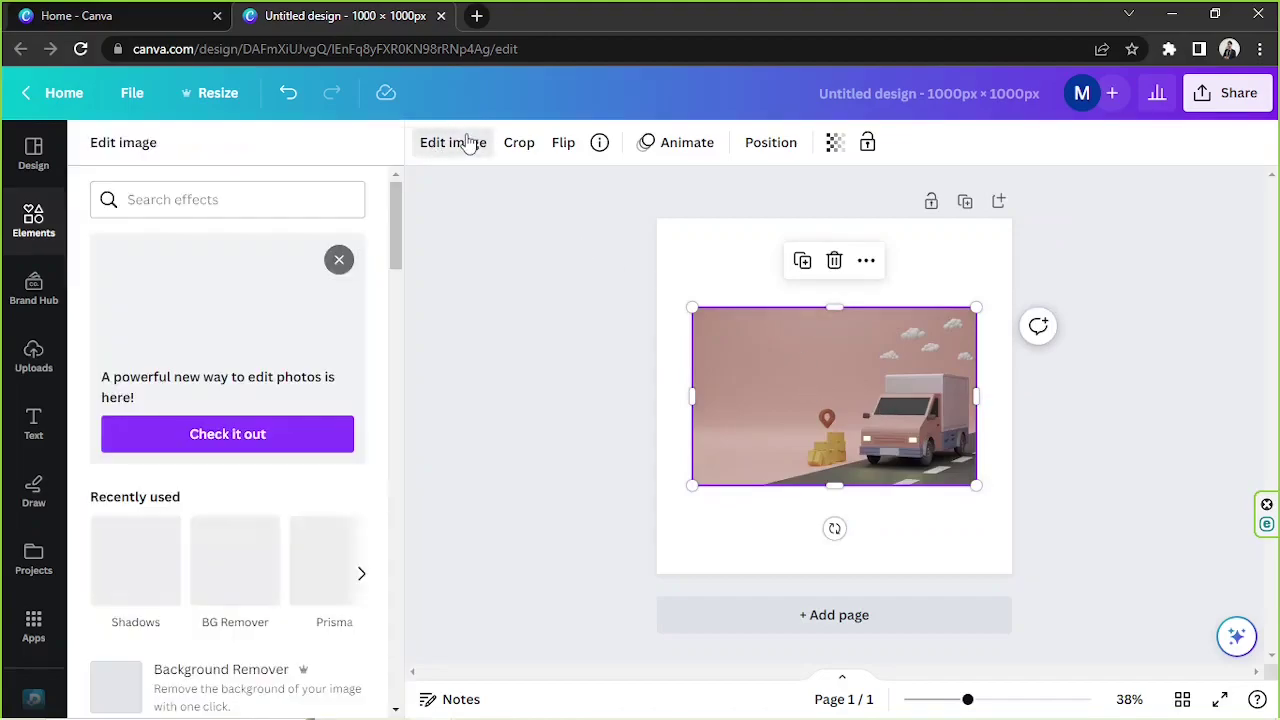
{"action": "scroll", "coordinate": [266, 240], "scroll_direction": "down", "scroll_amount": 3}
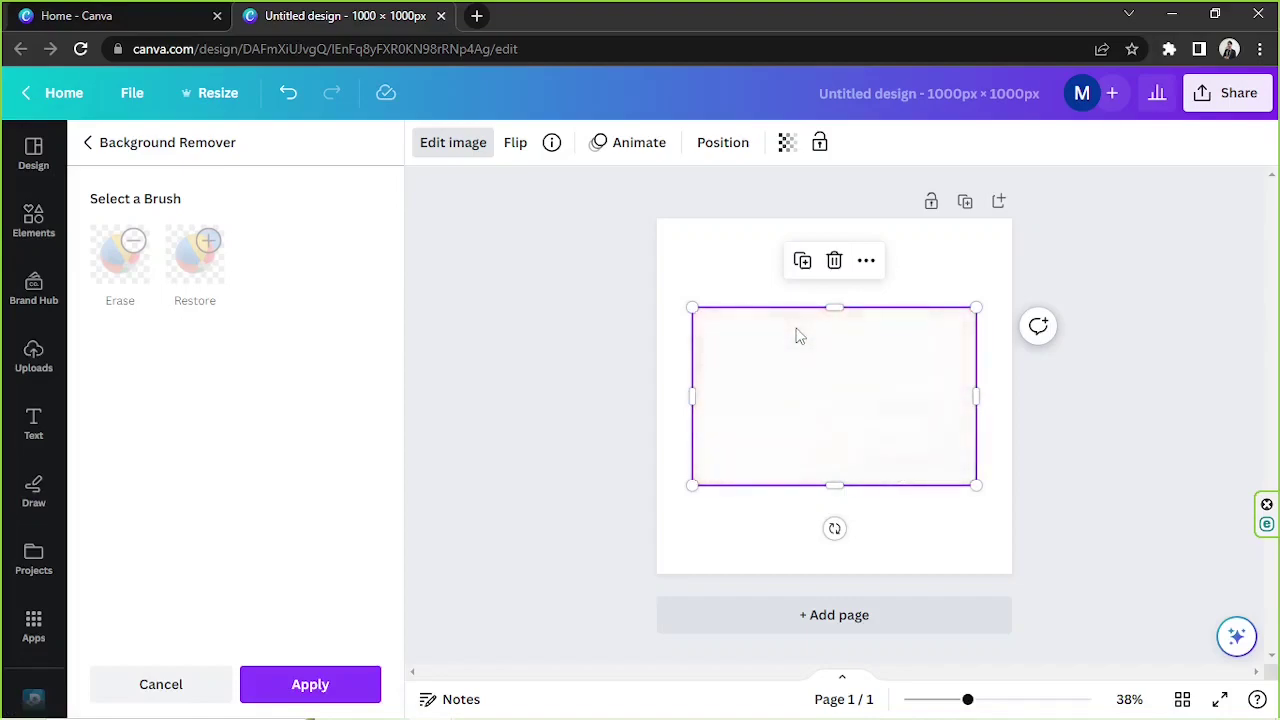
{"action": "left_click_drag", "start_coordinate": [694, 306], "coordinate": [406, 150]}
{"action": "left_click_drag", "start_coordinate": [829, 331], "coordinate": [905, 445]}
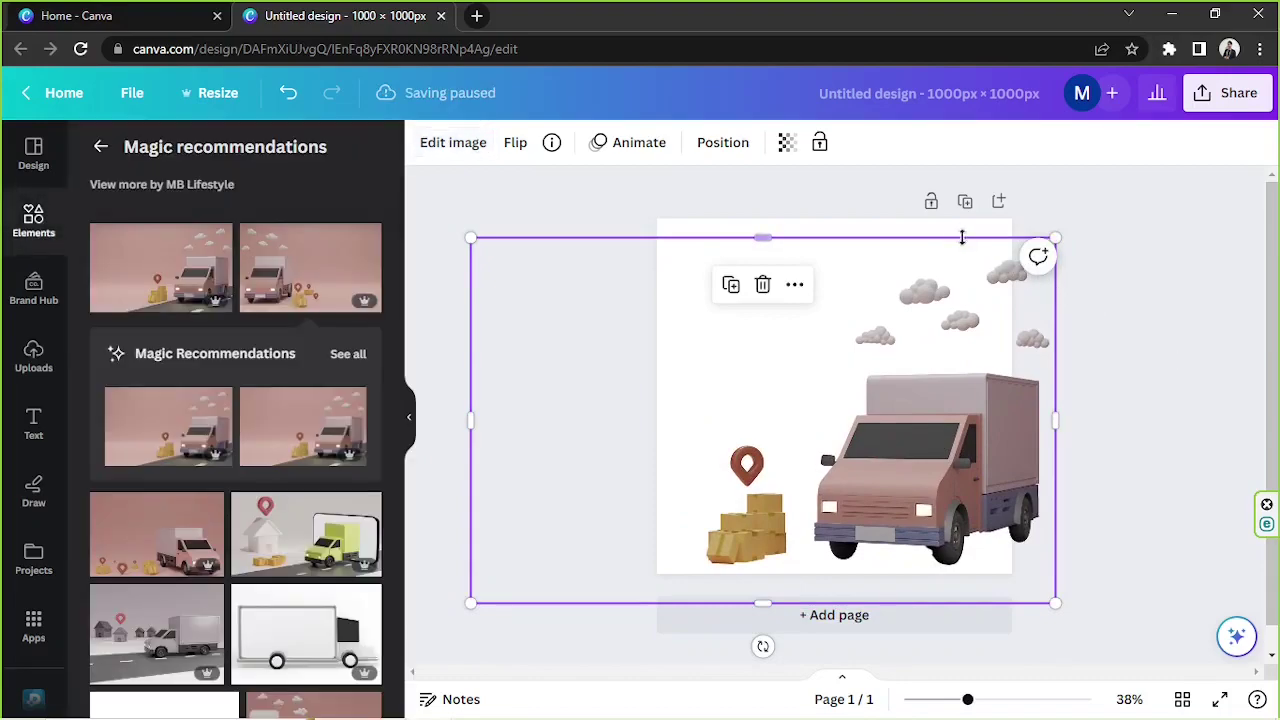
- Set the page background to a warm yellow-orange (#FFCD78)
{"action": "left_click", "coordinate": [956, 228]}
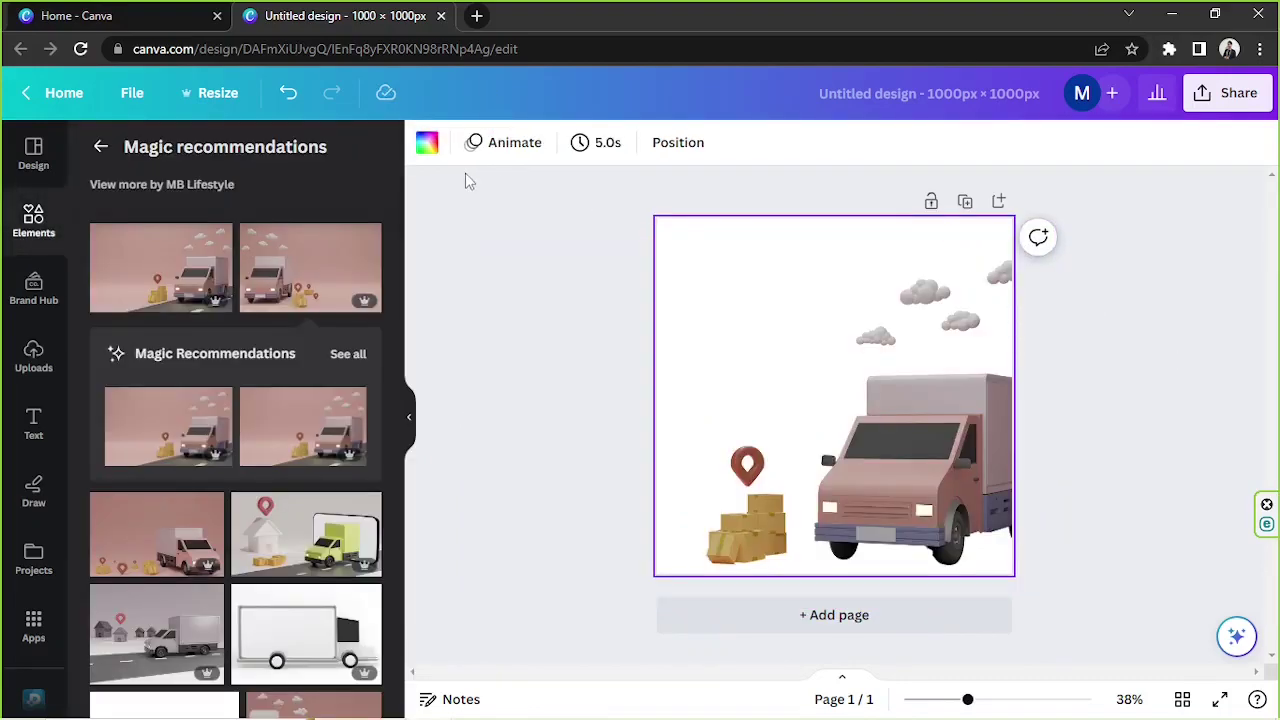
{"action": "left_click", "coordinate": [427, 143]}
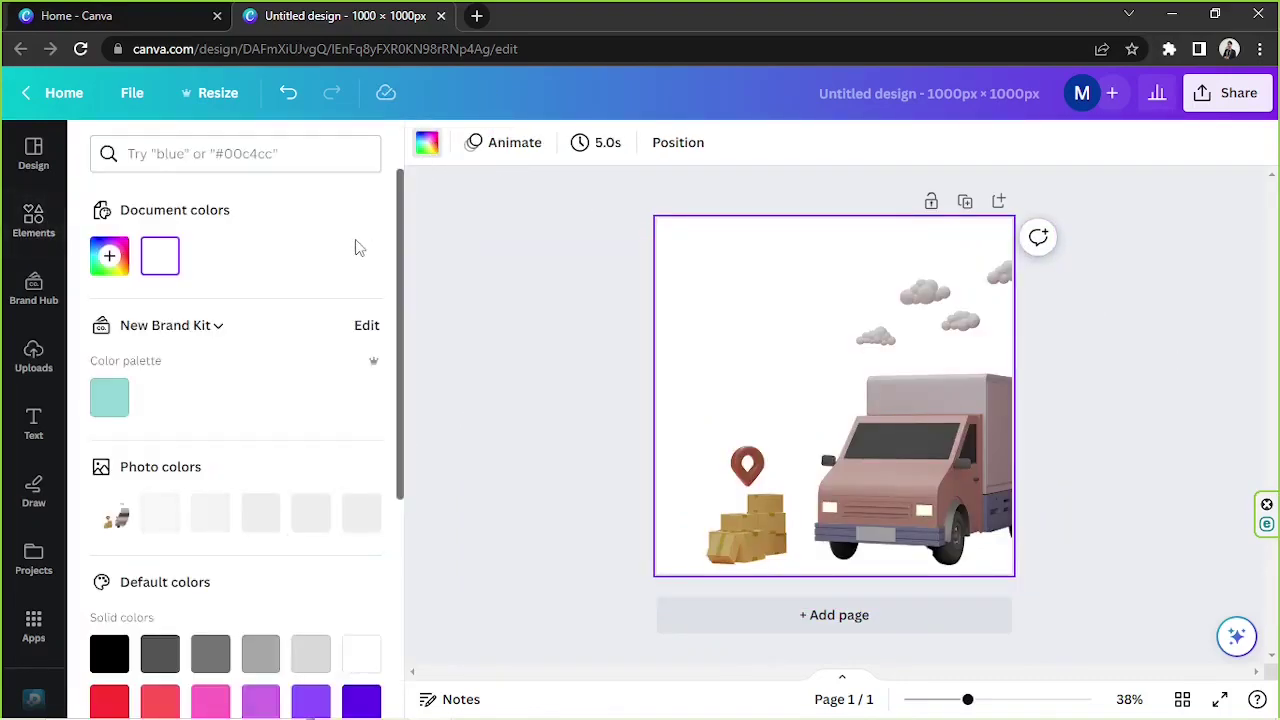
{"action": "left_click", "coordinate": [110, 257]}
{"action": "left_click_drag", "start_coordinate": [123, 466], "coordinate": [137, 466]}
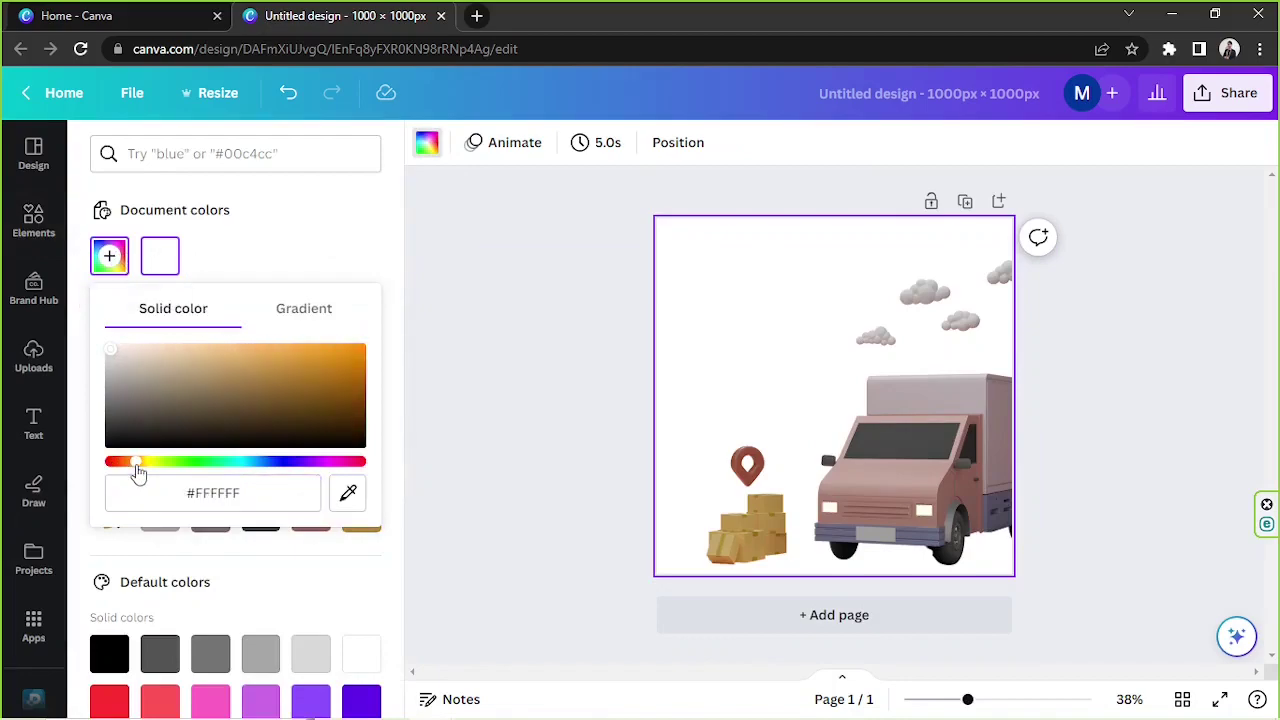
{"action": "left_click_drag", "start_coordinate": [177, 404], "coordinate": [243, 347]}
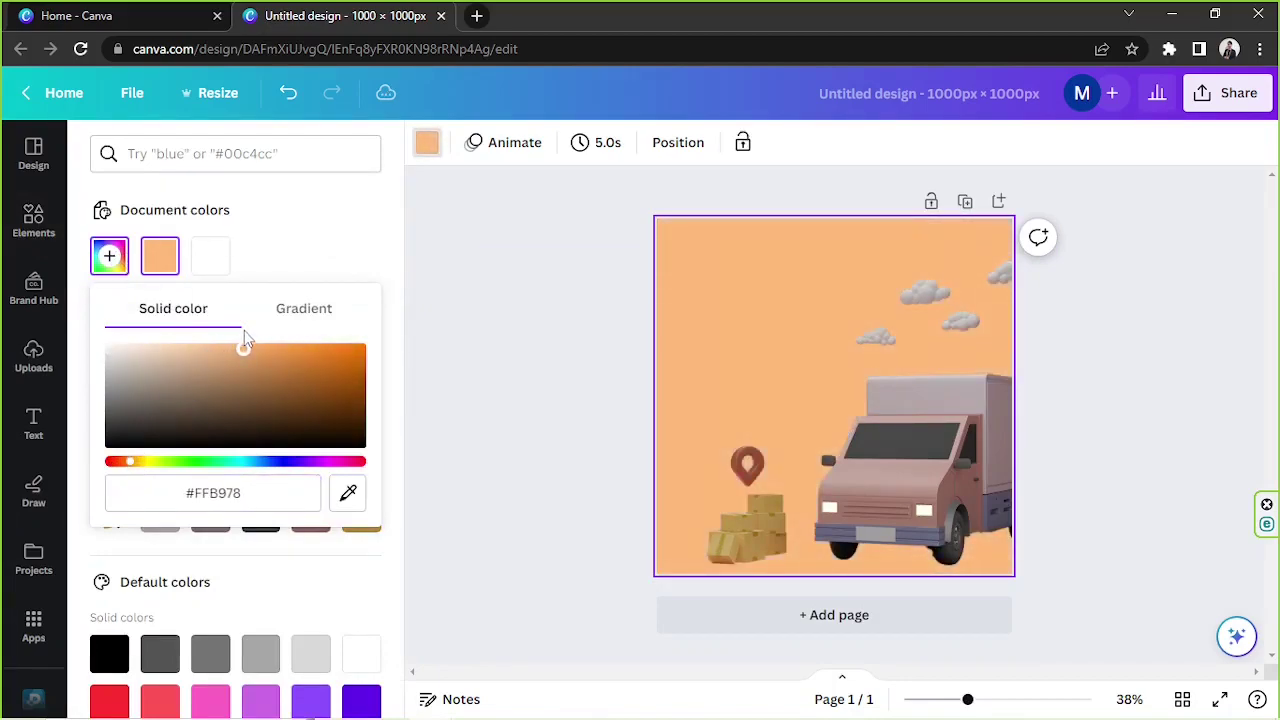
{"action": "left_click_drag", "start_coordinate": [135, 462], "coordinate": [137, 464]}
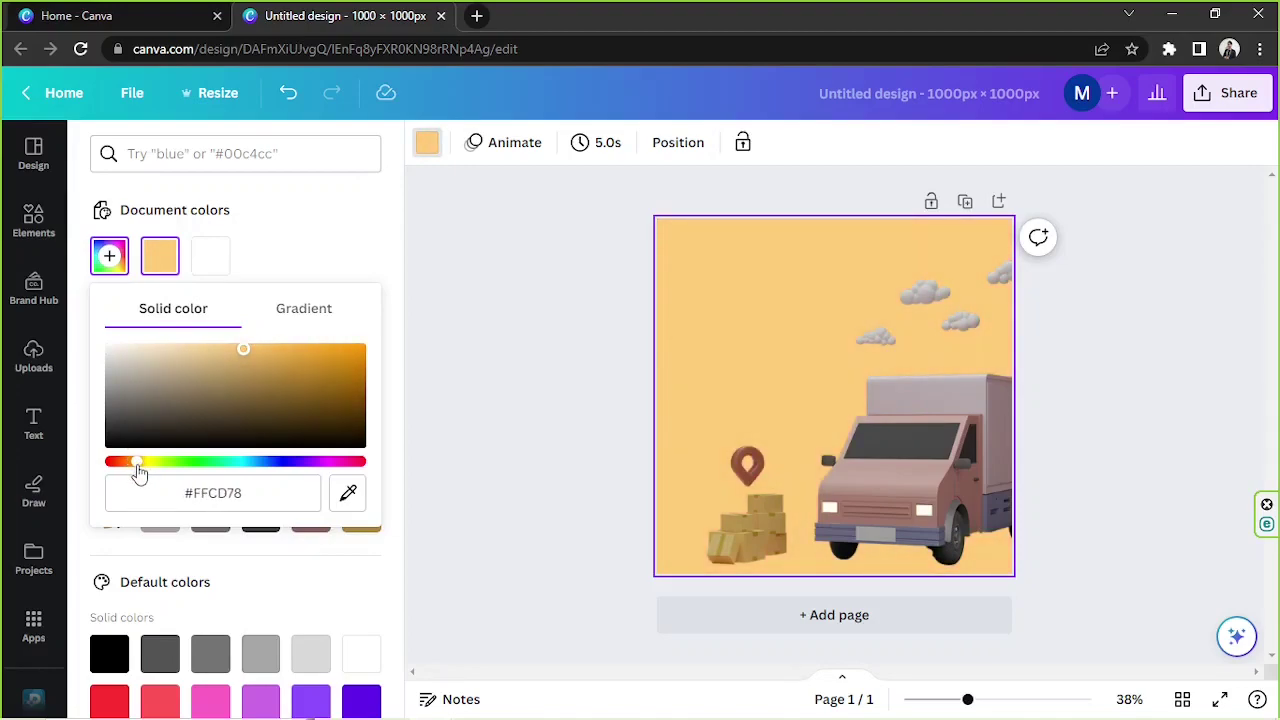
{"action": "left_click", "coordinate": [1048, 420]}
{"action": "left_click", "coordinate": [1060, 420]}
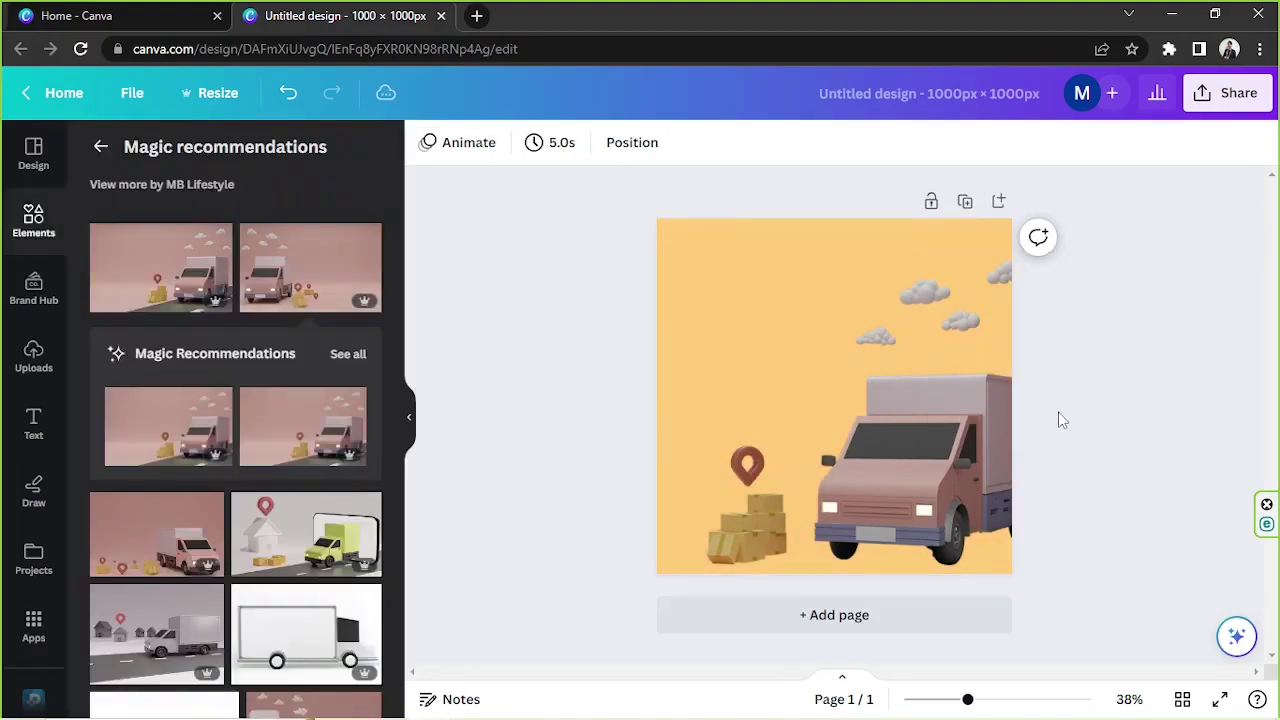
- Crop the truck image's left and top to remove the clouds, then nudge it left
{"action": "left_click", "coordinate": [1061, 420]}
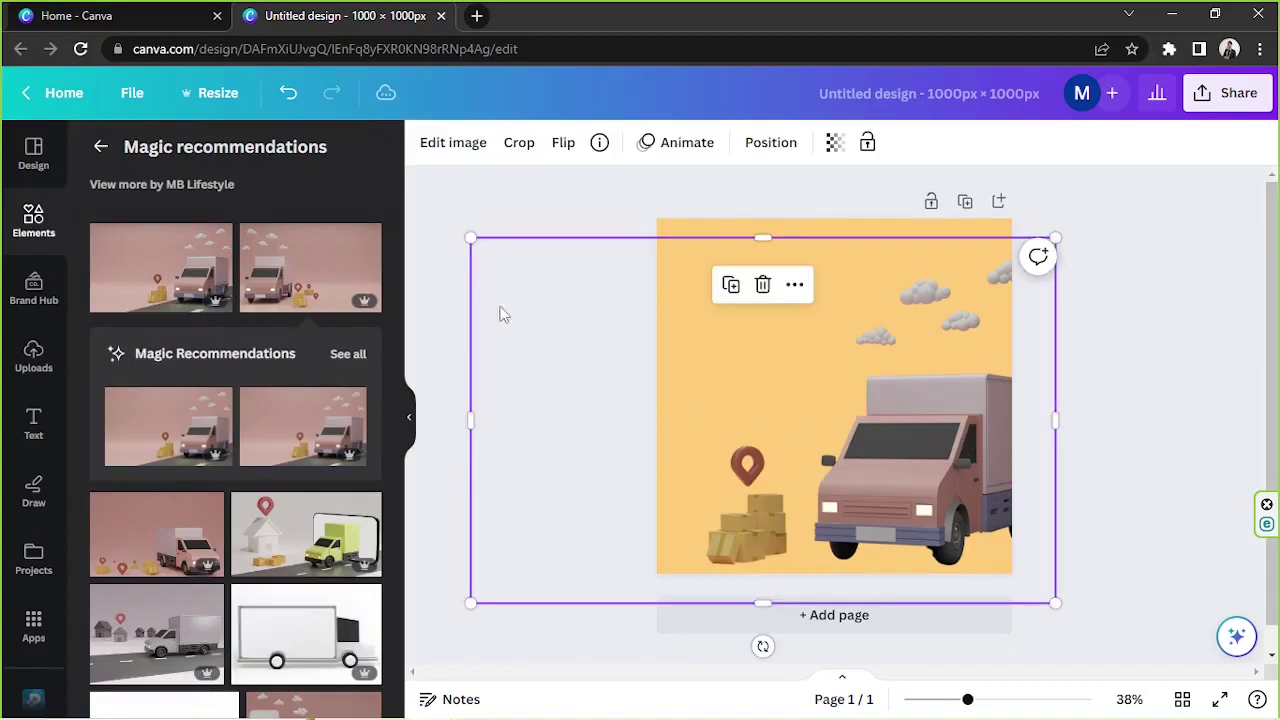
{"action": "left_click_drag", "start_coordinate": [473, 410], "coordinate": [692, 418]}
{"action": "left_click", "coordinate": [1119, 379]}
{"action": "left_click", "coordinate": [873, 279]}
{"action": "left_click_drag", "start_coordinate": [871, 240], "coordinate": [864, 365]}
{"action": "left_click", "coordinate": [1157, 529]}
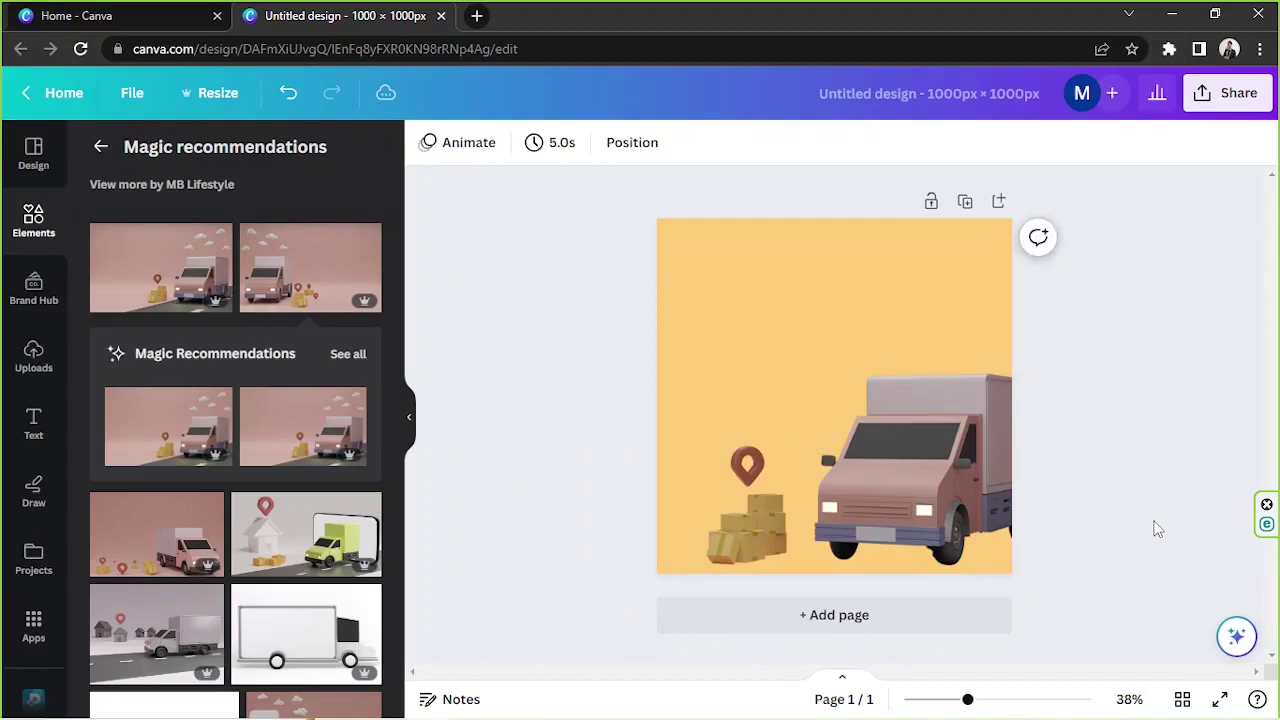
{"action": "left_click", "coordinate": [966, 486]}
{"action": "left_click_drag", "start_coordinate": [966, 486], "coordinate": [973, 488]}
{"action": "left_click", "coordinate": [1126, 345]}
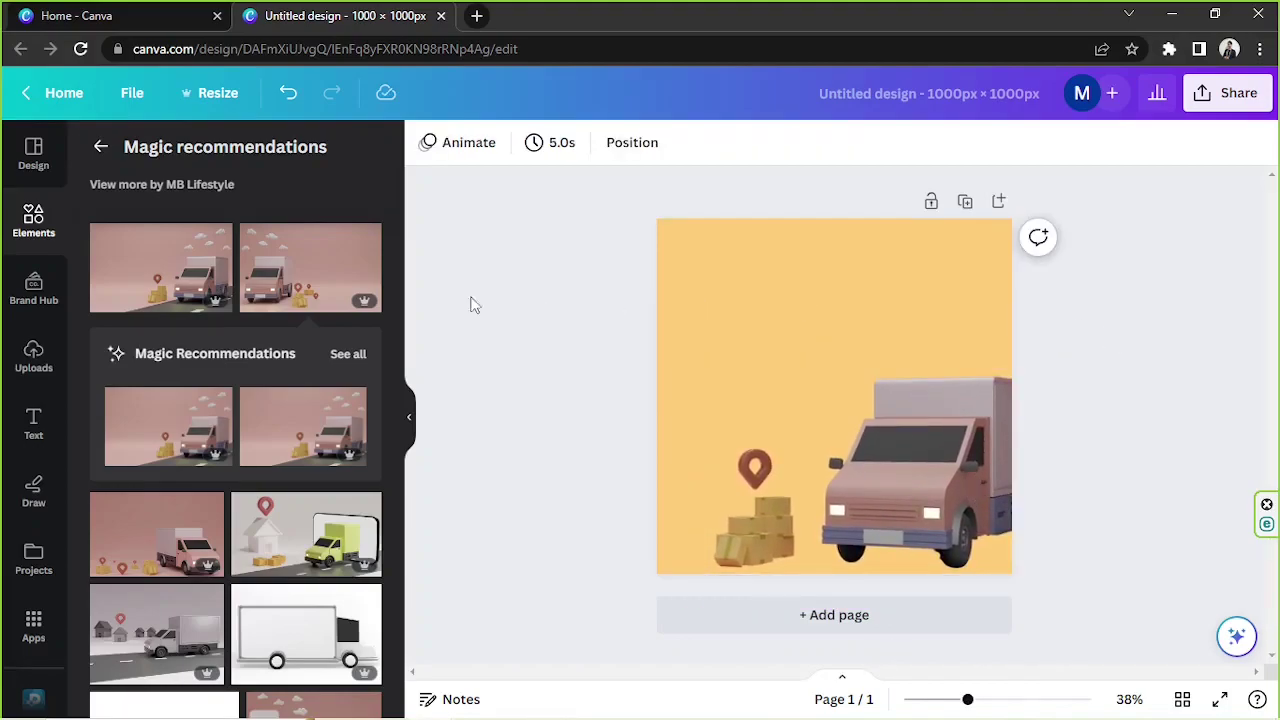
- Place the HUGE SALE text combination on the page and shrink it into the top-left corner
{"action": "left_click", "coordinate": [52, 428]}
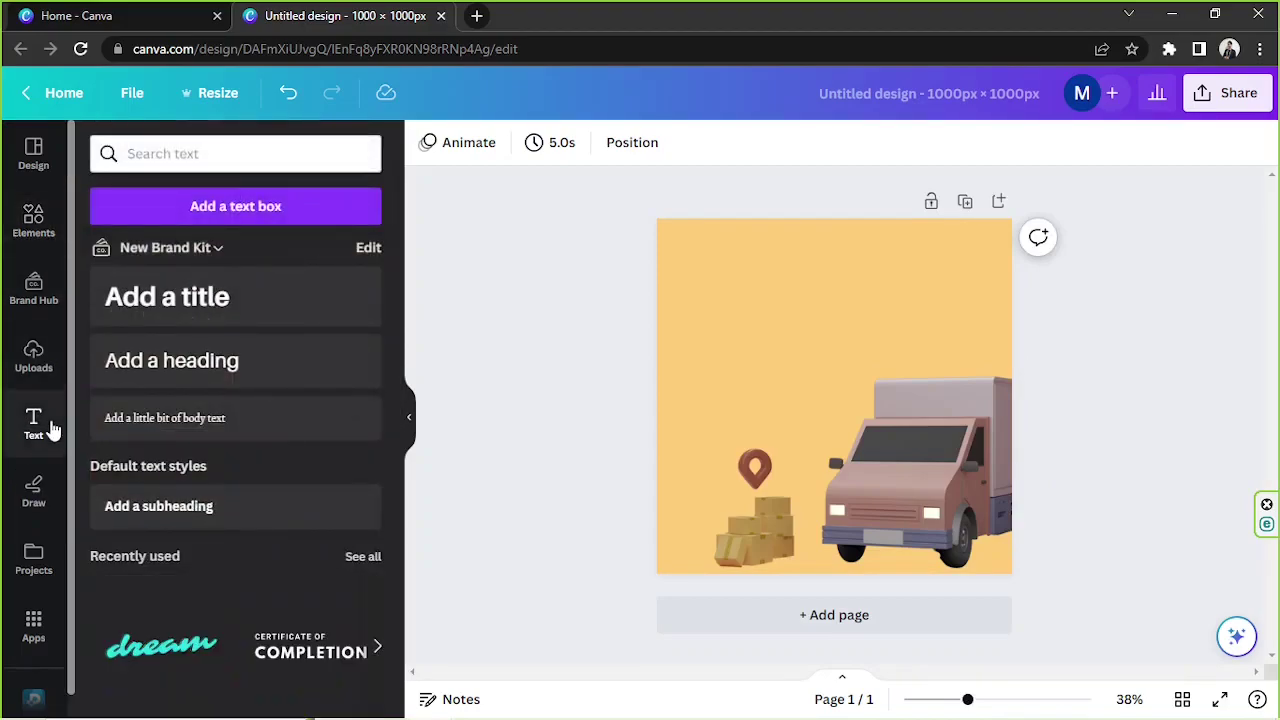
{"action": "scroll", "coordinate": [278, 297], "scroll_direction": "down", "scroll_amount": 3}
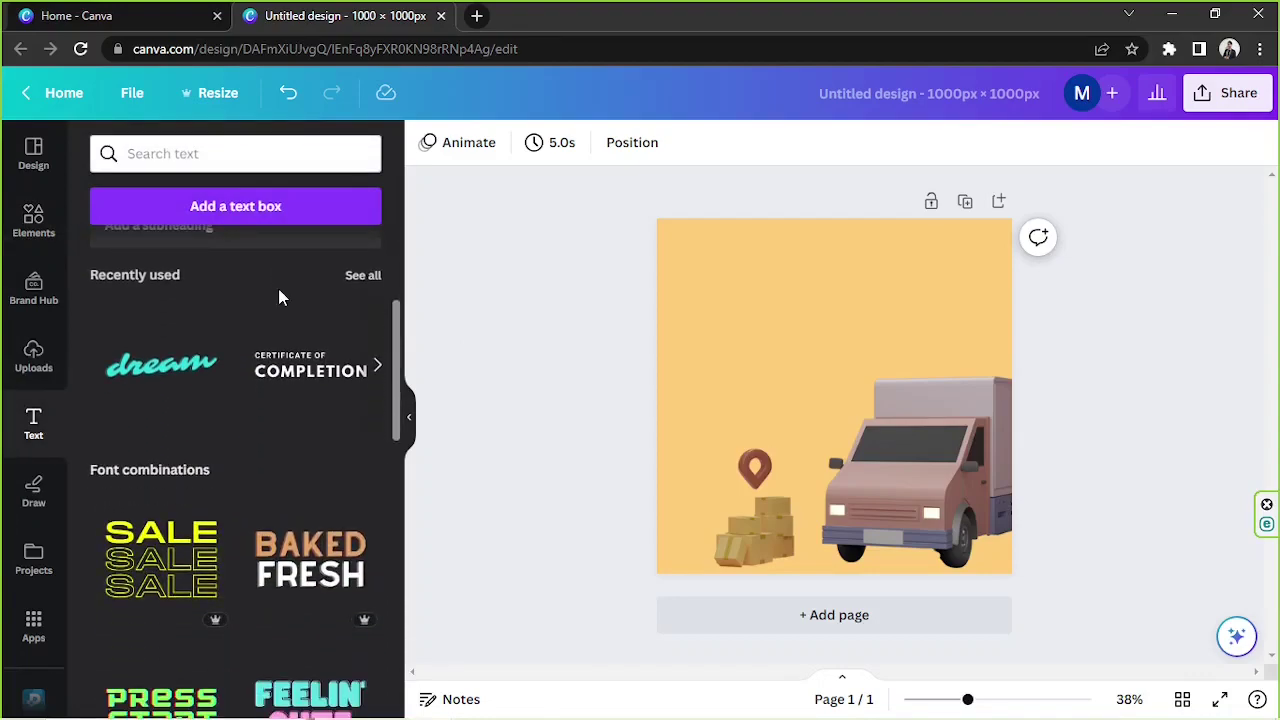
{"action": "scroll", "coordinate": [278, 288], "scroll_direction": "down", "scroll_amount": 5}
{"action": "scroll", "coordinate": [279, 278], "scroll_direction": "down", "scroll_amount": 4}
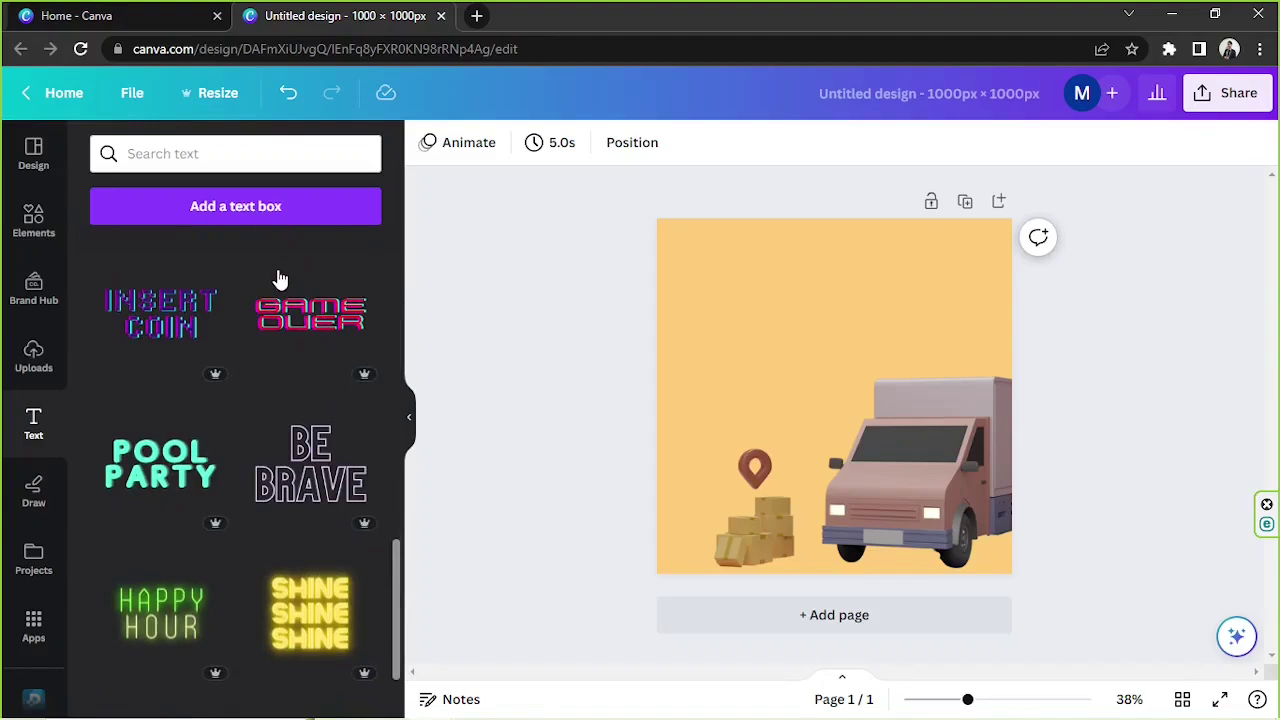
{"action": "scroll", "coordinate": [343, 414], "scroll_direction": "down", "scroll_amount": 1}
{"action": "scroll", "coordinate": [343, 414], "scroll_direction": "down", "scroll_amount": 8}
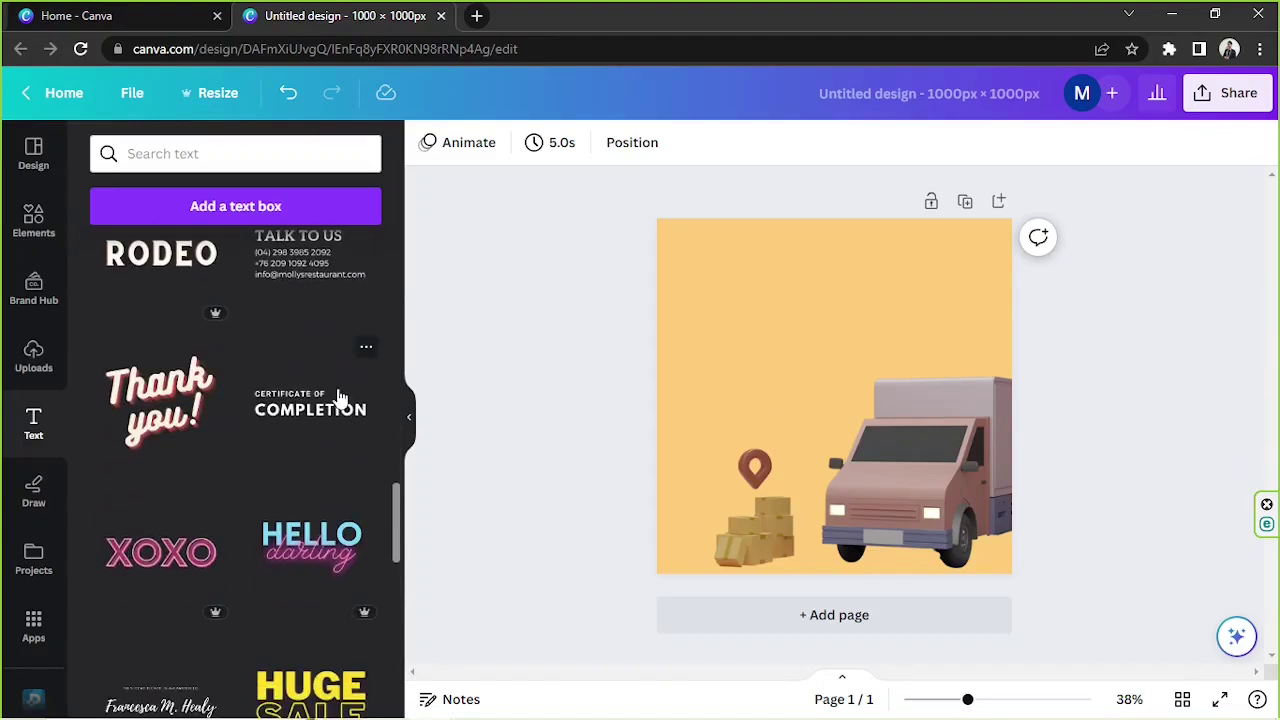
{"action": "scroll", "coordinate": [338, 386], "scroll_direction": "down", "scroll_amount": 2}
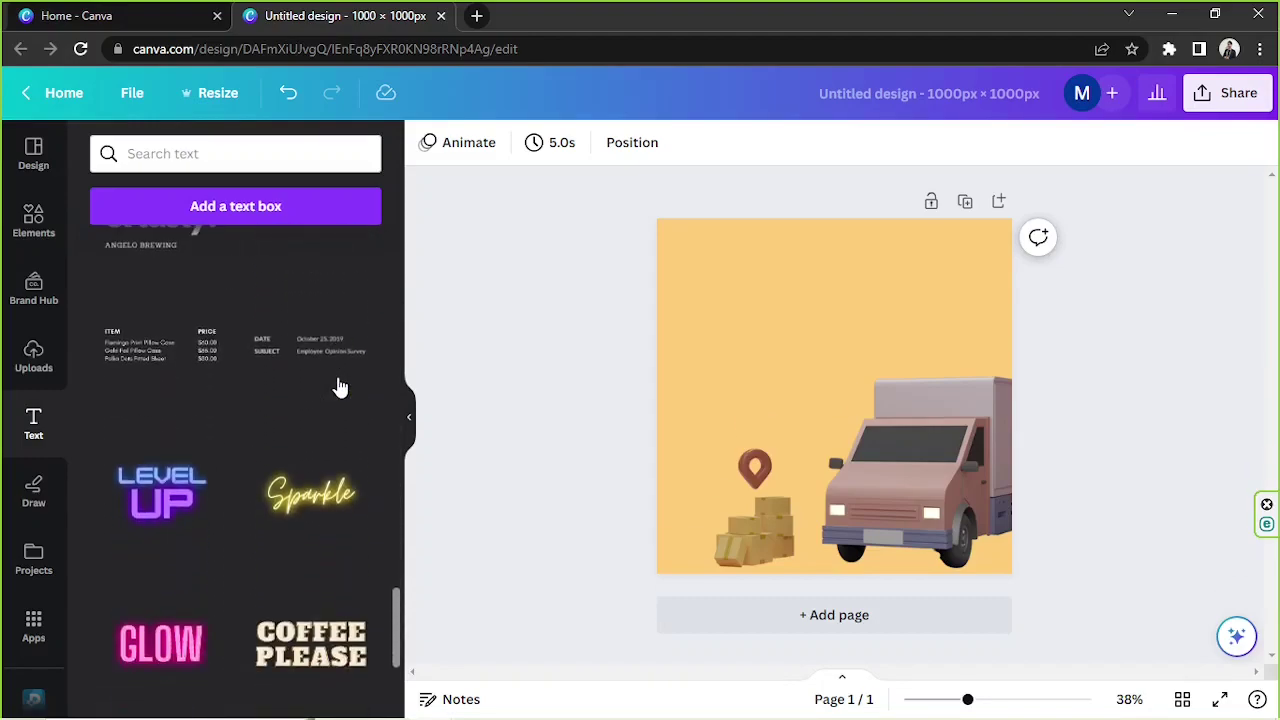
{"action": "scroll", "coordinate": [337, 382], "scroll_direction": "up", "scroll_amount": 3}
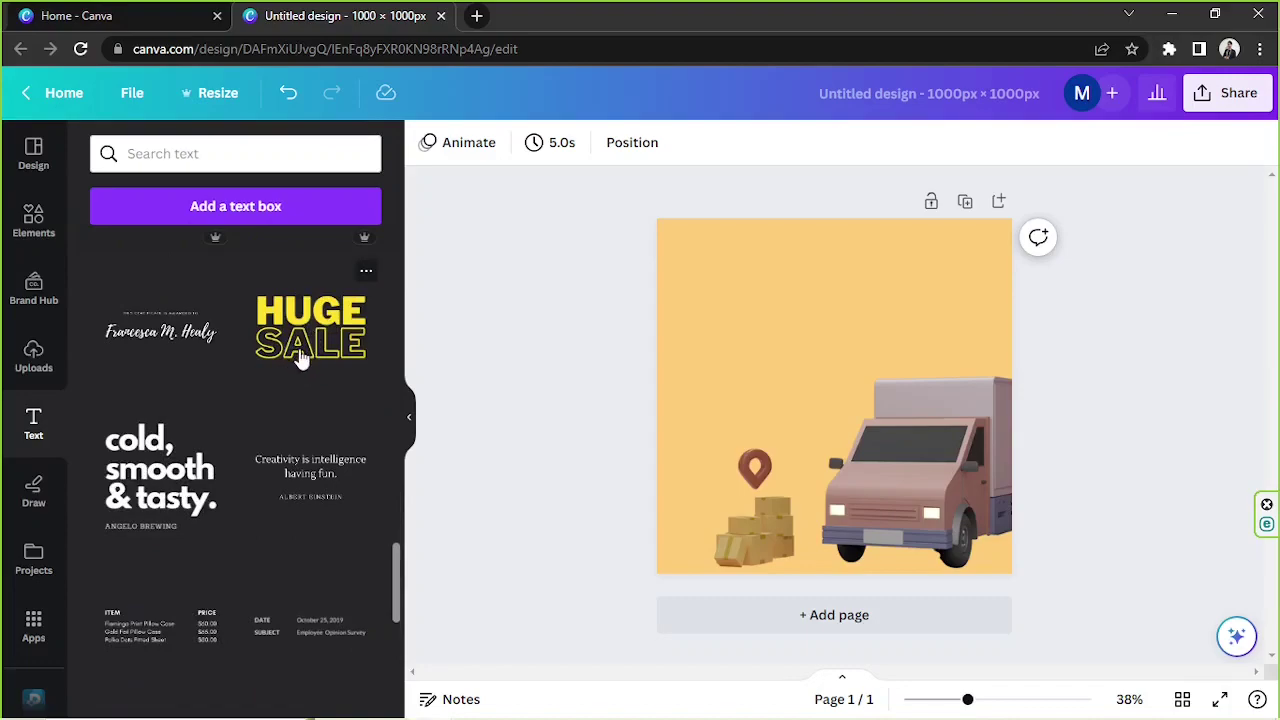
{"action": "left_click_drag", "start_coordinate": [300, 358], "coordinate": [766, 391]}
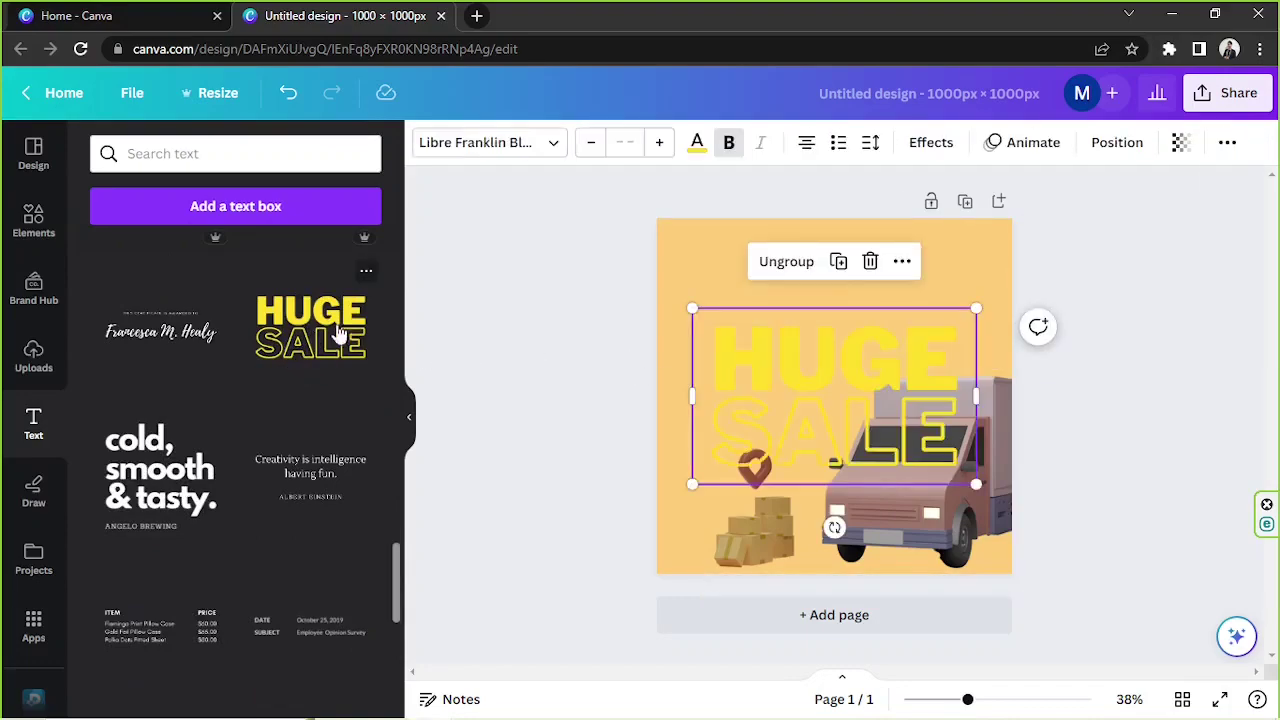
{"action": "left_click_drag", "start_coordinate": [852, 398], "coordinate": [827, 333]}
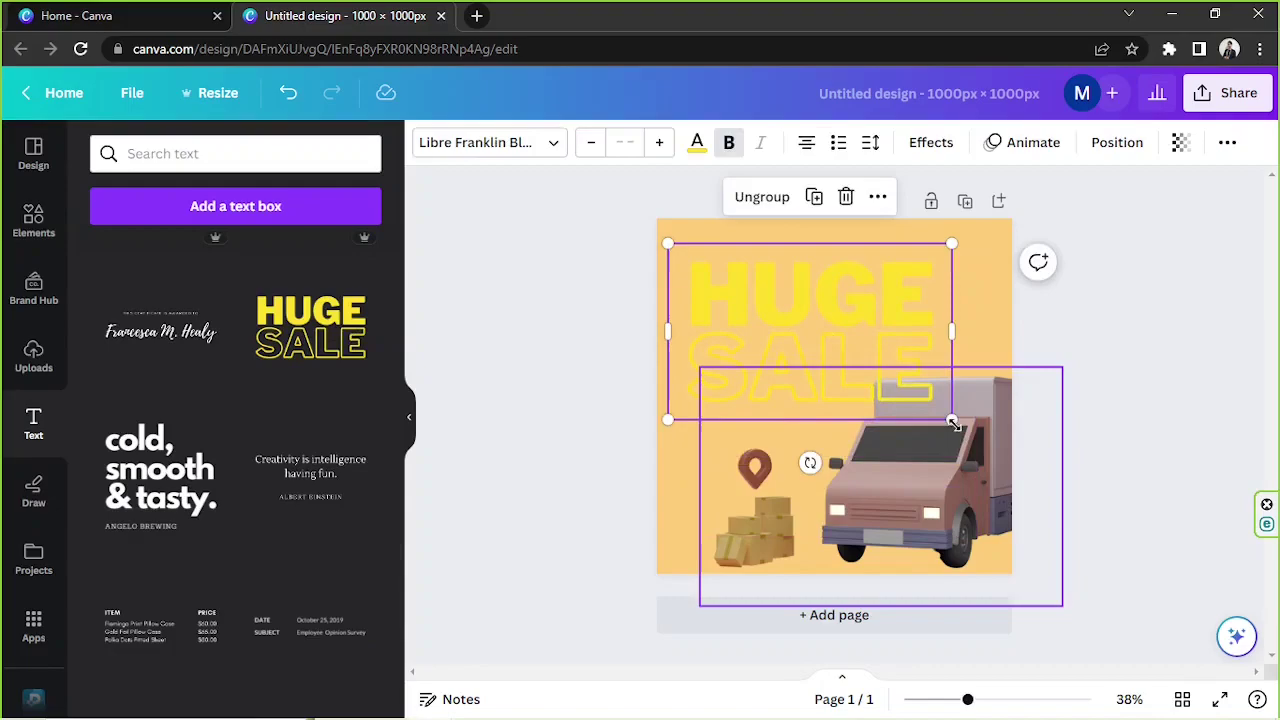
{"action": "left_click_drag", "start_coordinate": [952, 424], "coordinate": [867, 367]}
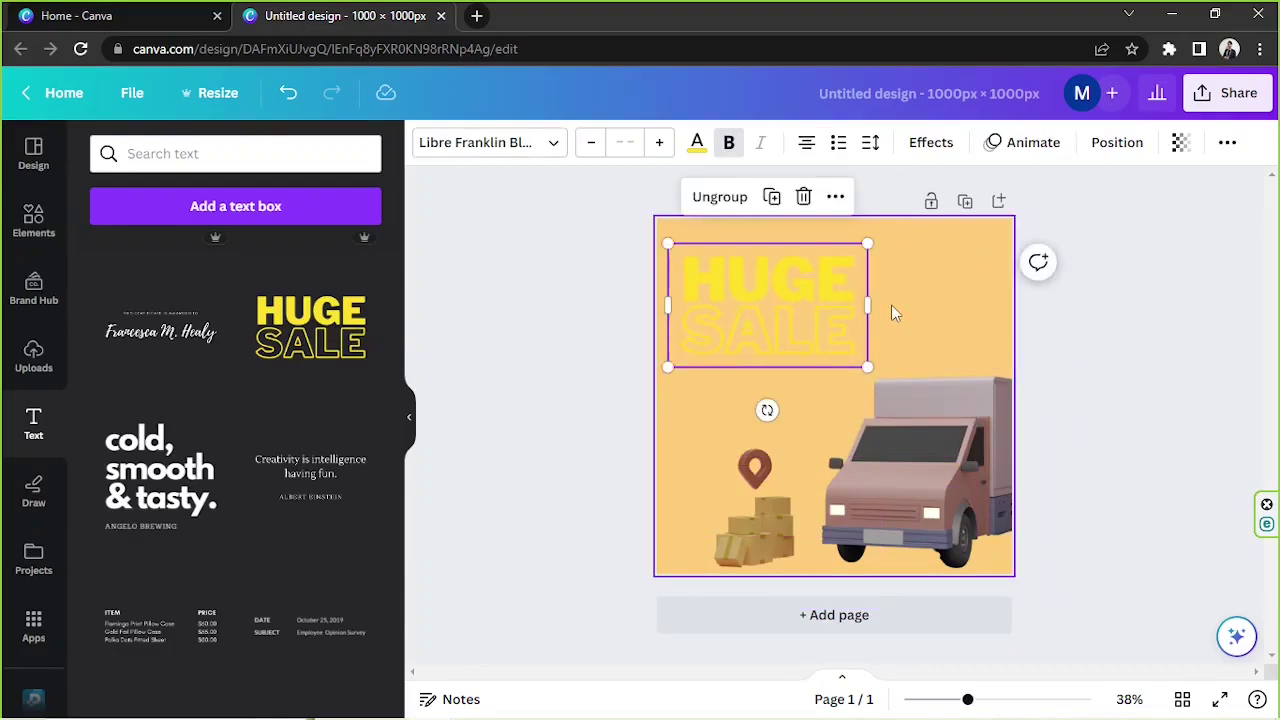
- Ungroup HUGE SALE and make the HUGE line dark grey
{"action": "left_click", "coordinate": [780, 292]}
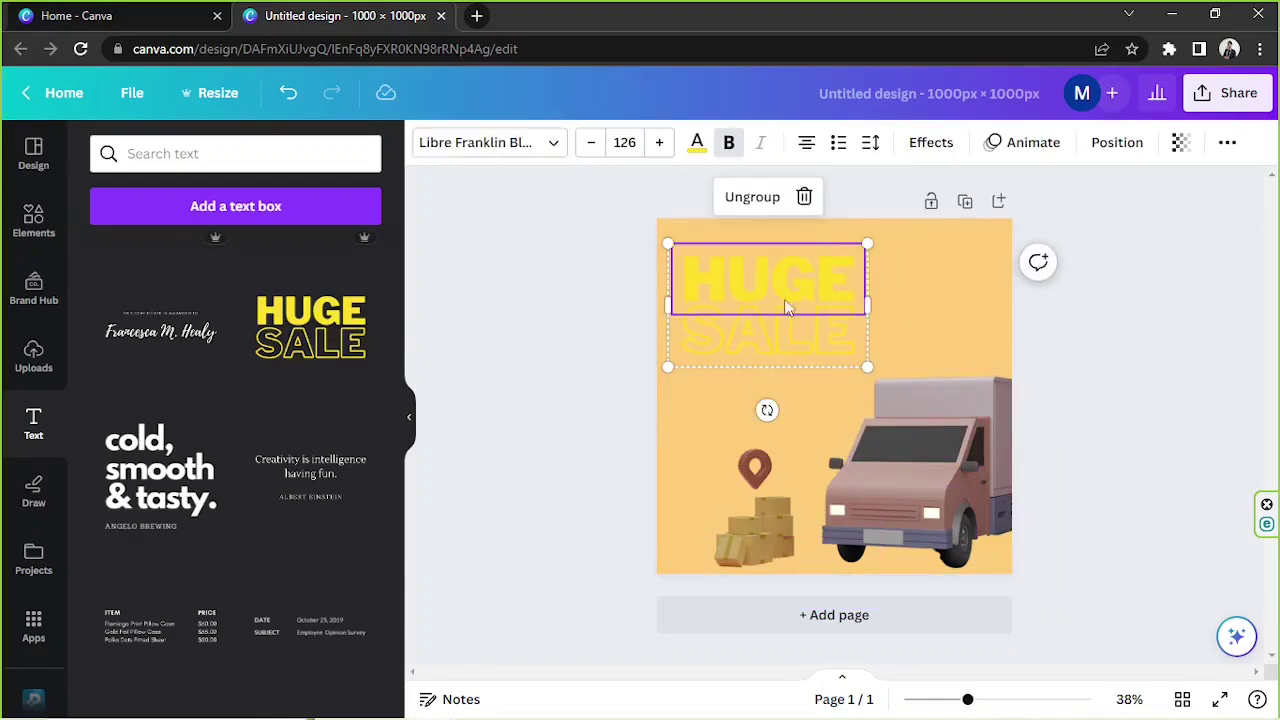
{"action": "left_click", "coordinate": [752, 197]}
{"action": "left_click", "coordinate": [1095, 277]}
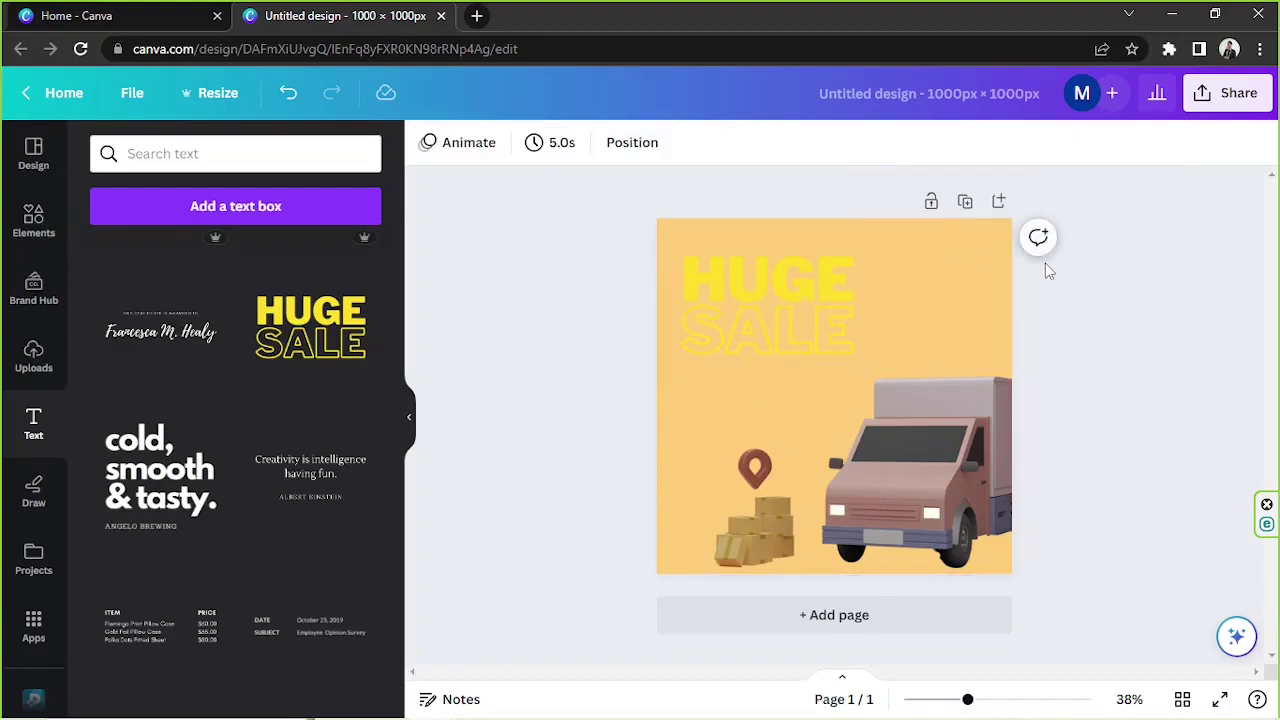
{"action": "left_click", "coordinate": [828, 280]}
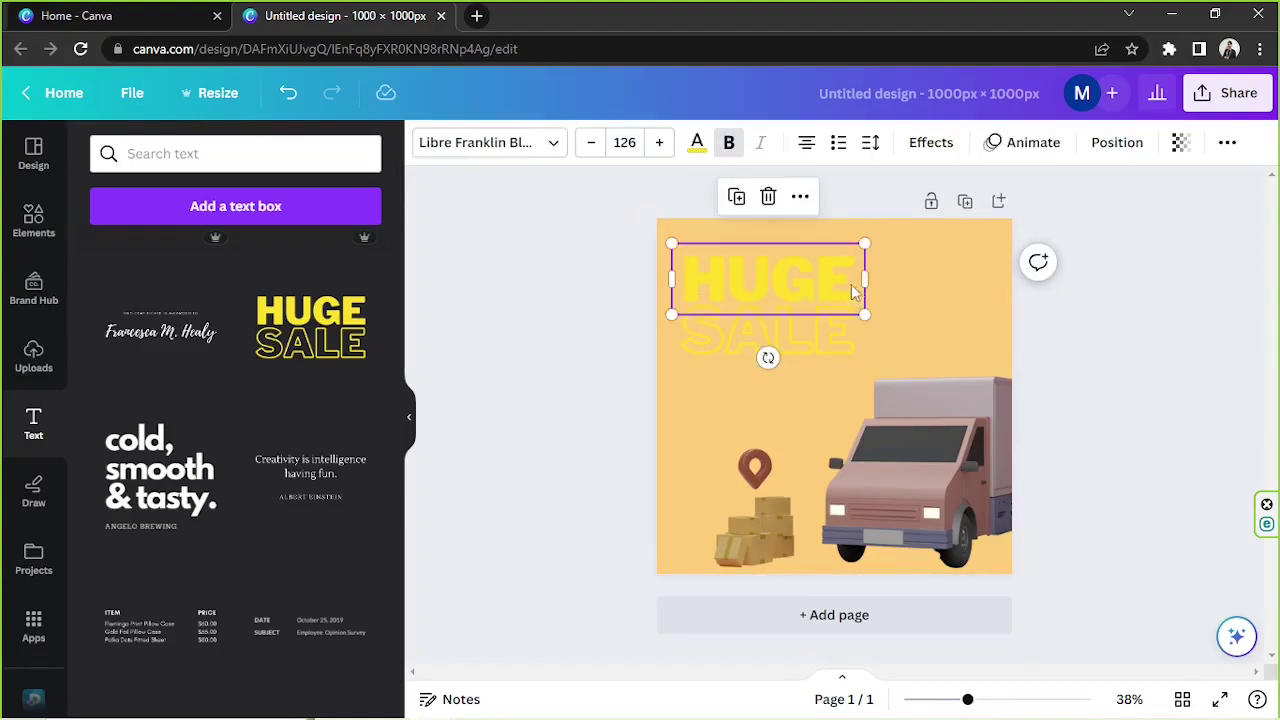
{"action": "left_click", "coordinate": [697, 142]}
{"action": "left_click", "coordinate": [260, 512]}
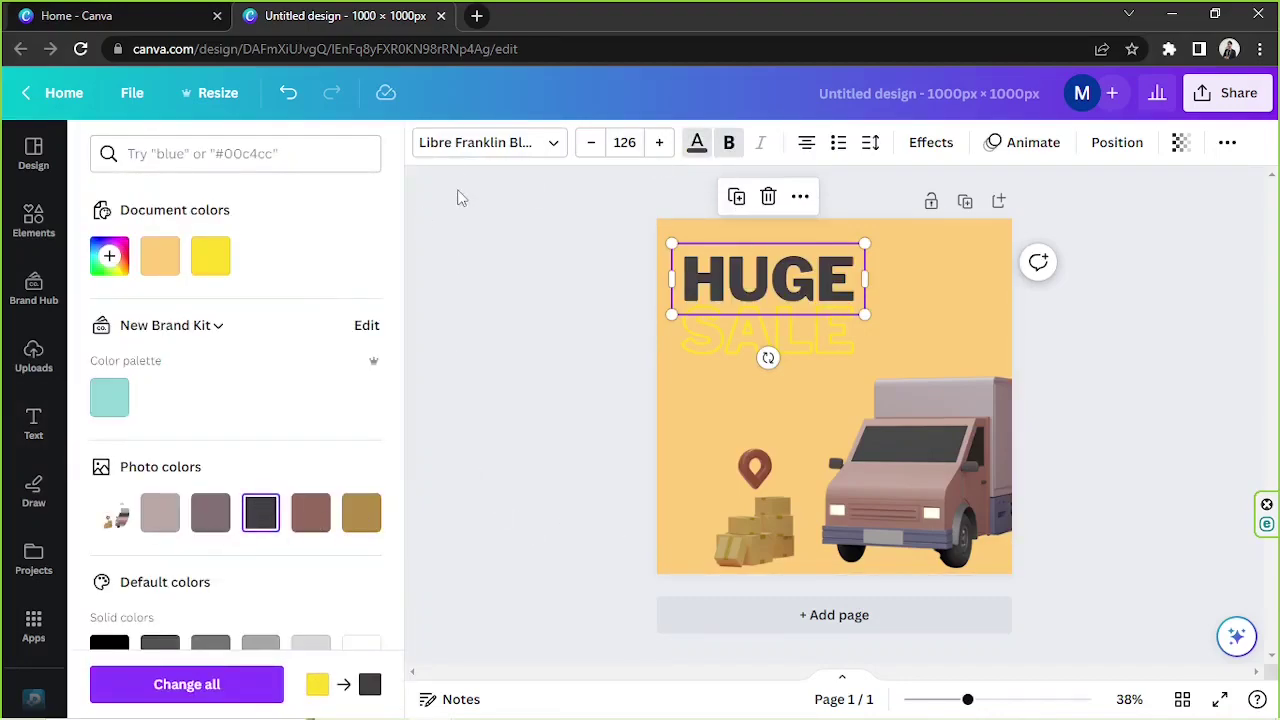
- Replace the word HUGE with FREE
{"action": "left_click", "coordinate": [814, 262]}
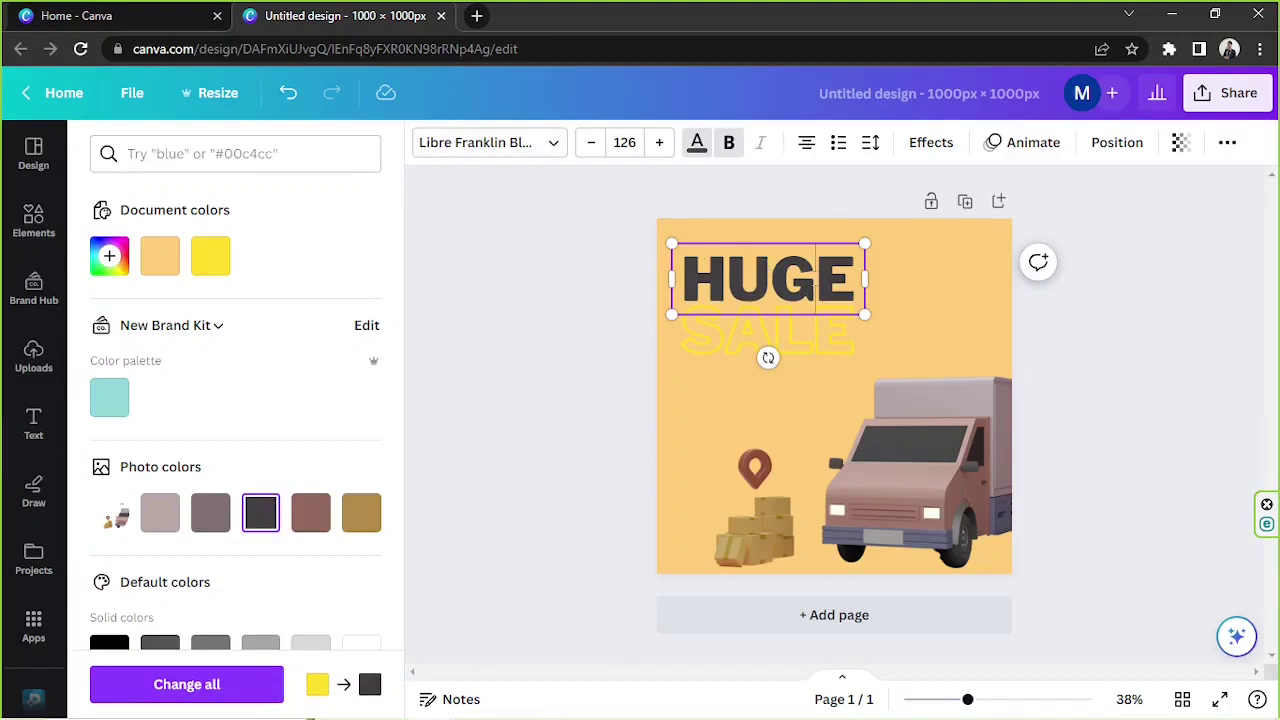
{"action": "double_click", "coordinate": [814, 279]}
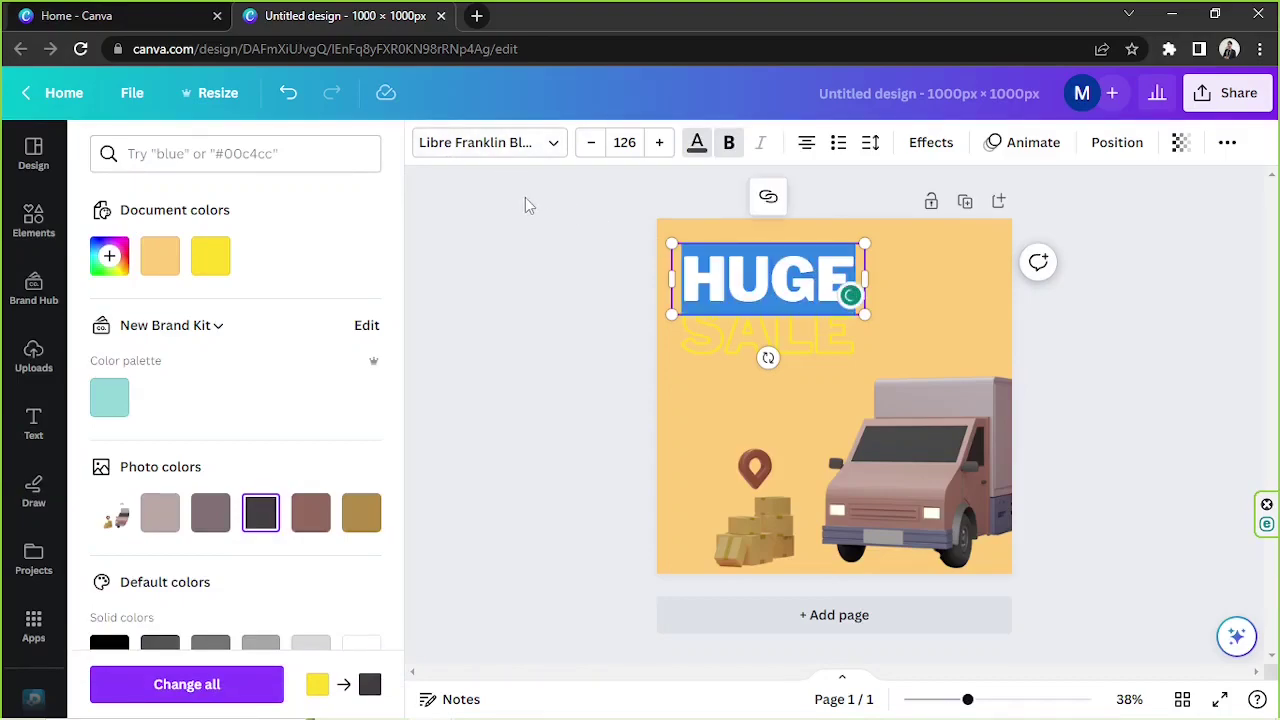
{"action": "type", "text": "FREE"}
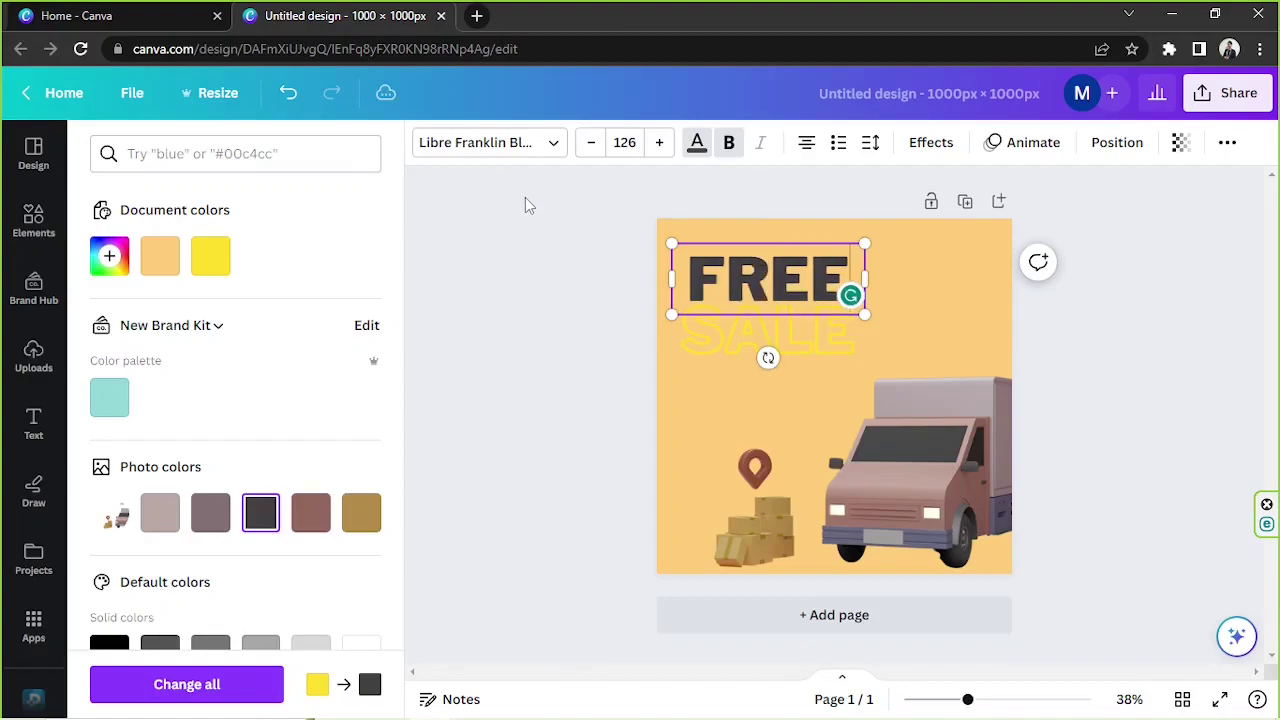
- Make the SALE text dark grey and smaller
{"action": "left_click", "coordinate": [833, 344]}
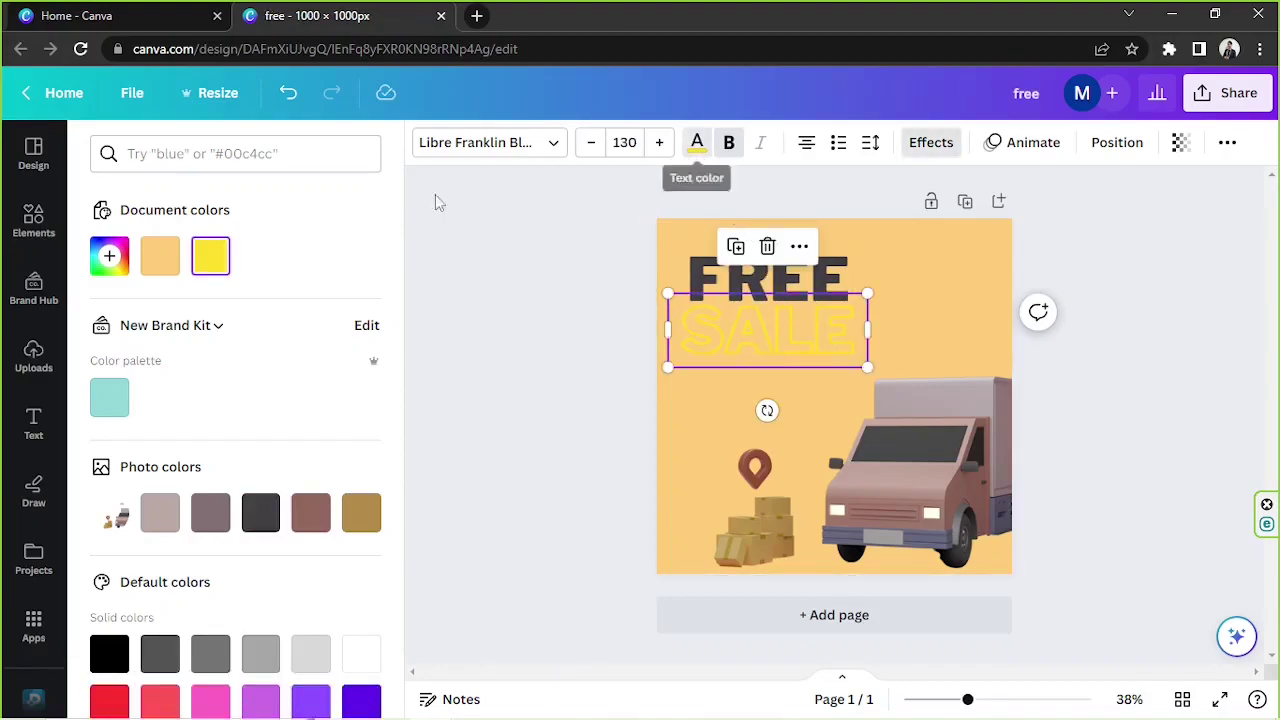
{"action": "left_click", "coordinate": [260, 513]}
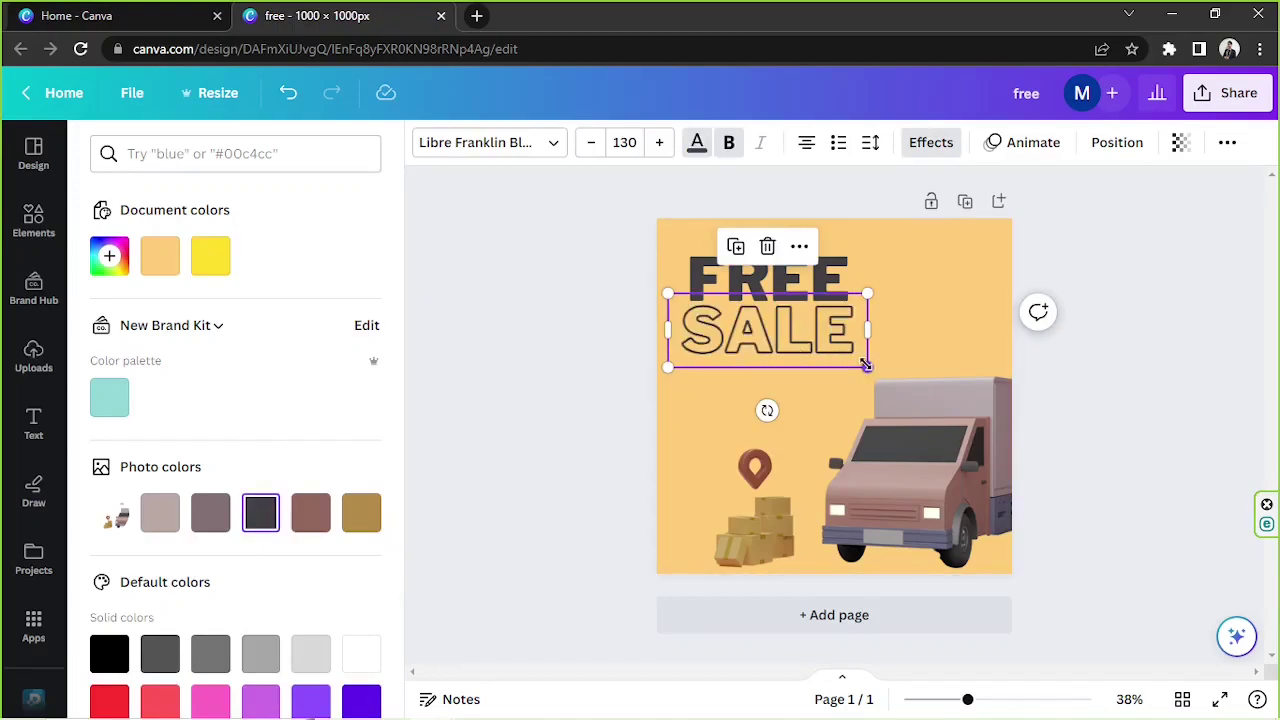
{"action": "left_click_drag", "start_coordinate": [866, 366], "coordinate": [923, 318]}
- Change SALE to SHIPPING and position it just below FREE
{"action": "left_click", "coordinate": [851, 291]}
{"action": "left_click", "coordinate": [910, 325]}
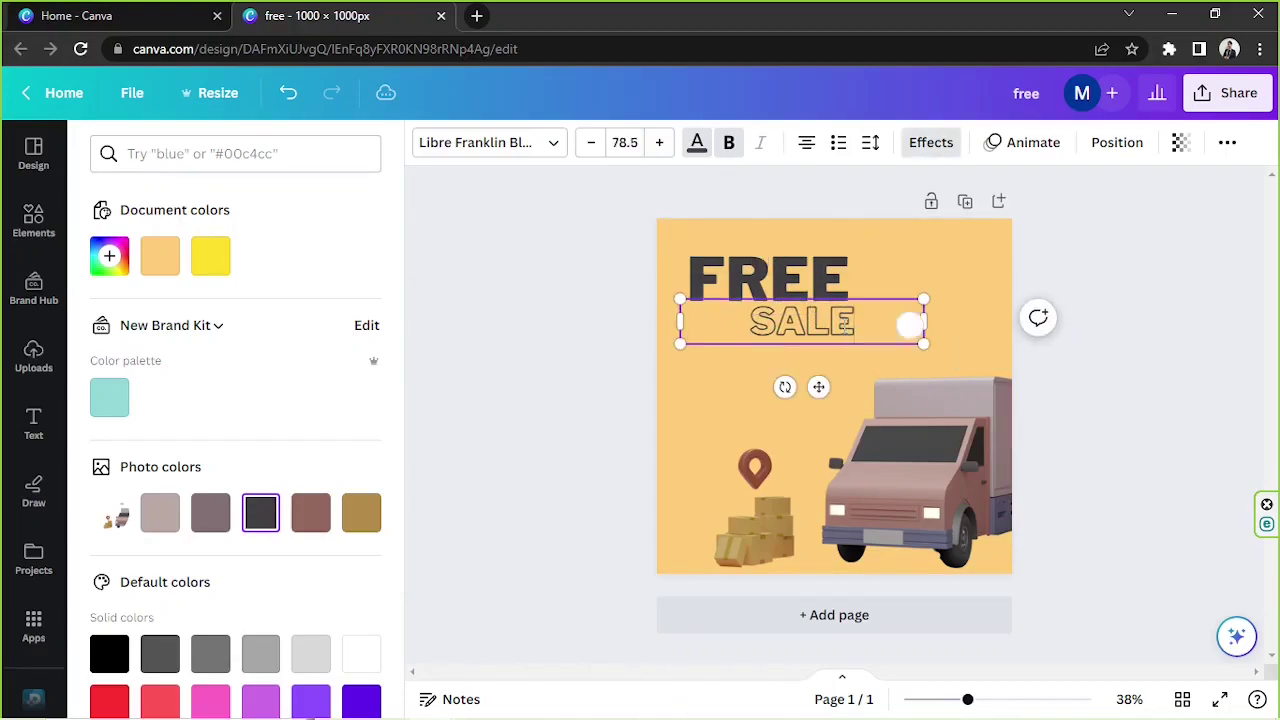
{"action": "double_click", "coordinate": [846, 326]}
{"action": "type", "text": "SHIPPING"}
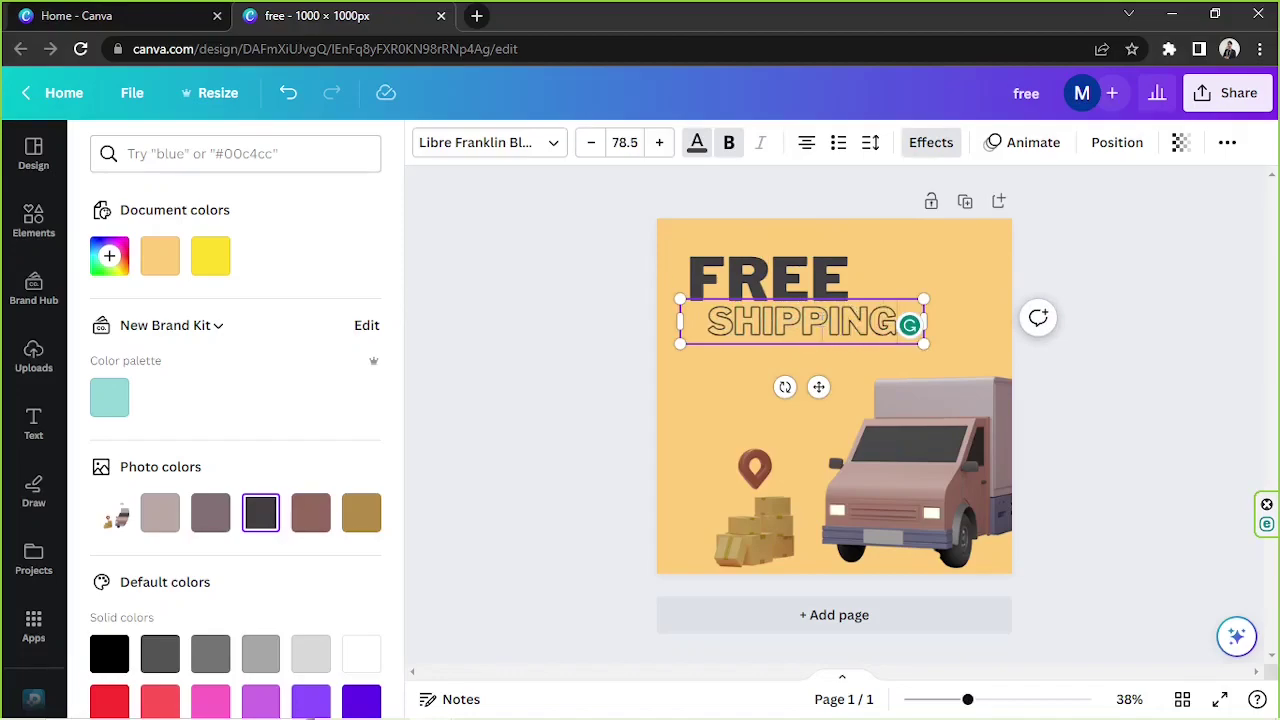
{"action": "left_click_drag", "start_coordinate": [822, 353], "coordinate": [803, 377]}
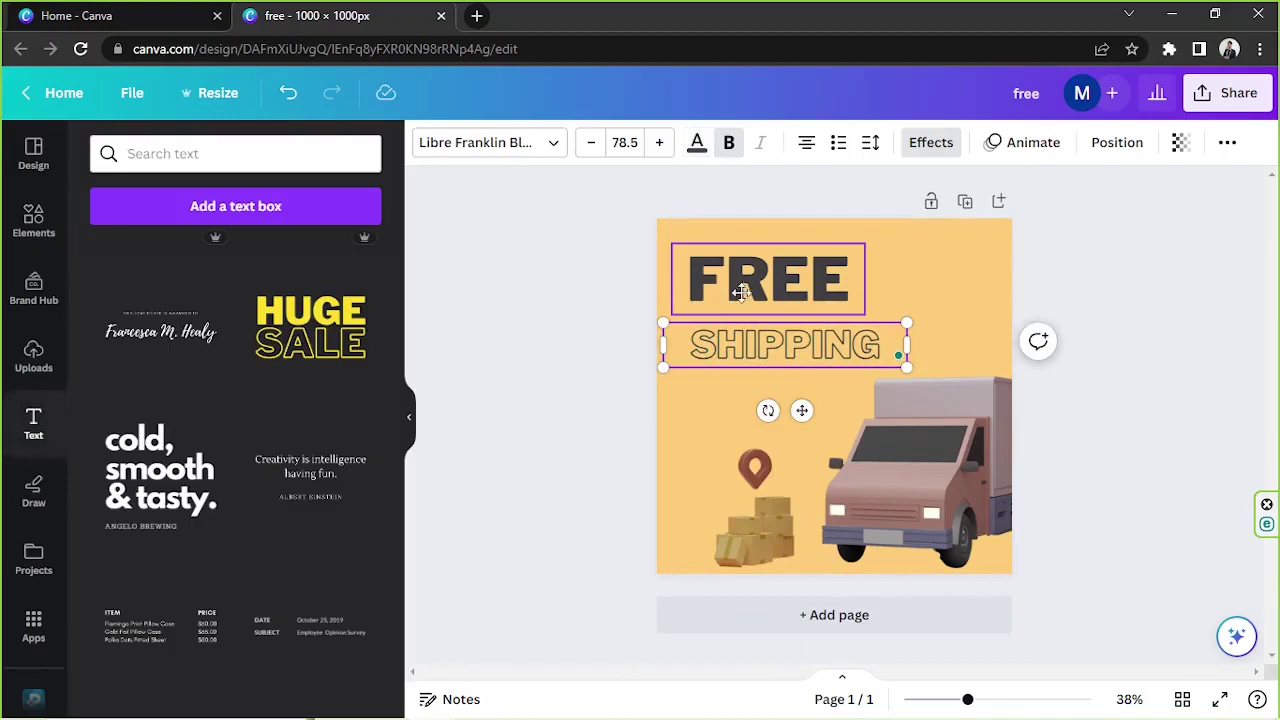
{"action": "left_click_drag", "start_coordinate": [740, 291], "coordinate": [741, 343]}
{"action": "left_click", "coordinate": [718, 291]}
- Enlarge FREE to size 148 and centre it on the page just above SHIPPING
{"action": "left_click_drag", "start_coordinate": [718, 291], "coordinate": [719, 299]}
{"action": "left_click_drag", "start_coordinate": [867, 264], "coordinate": [880, 259]}
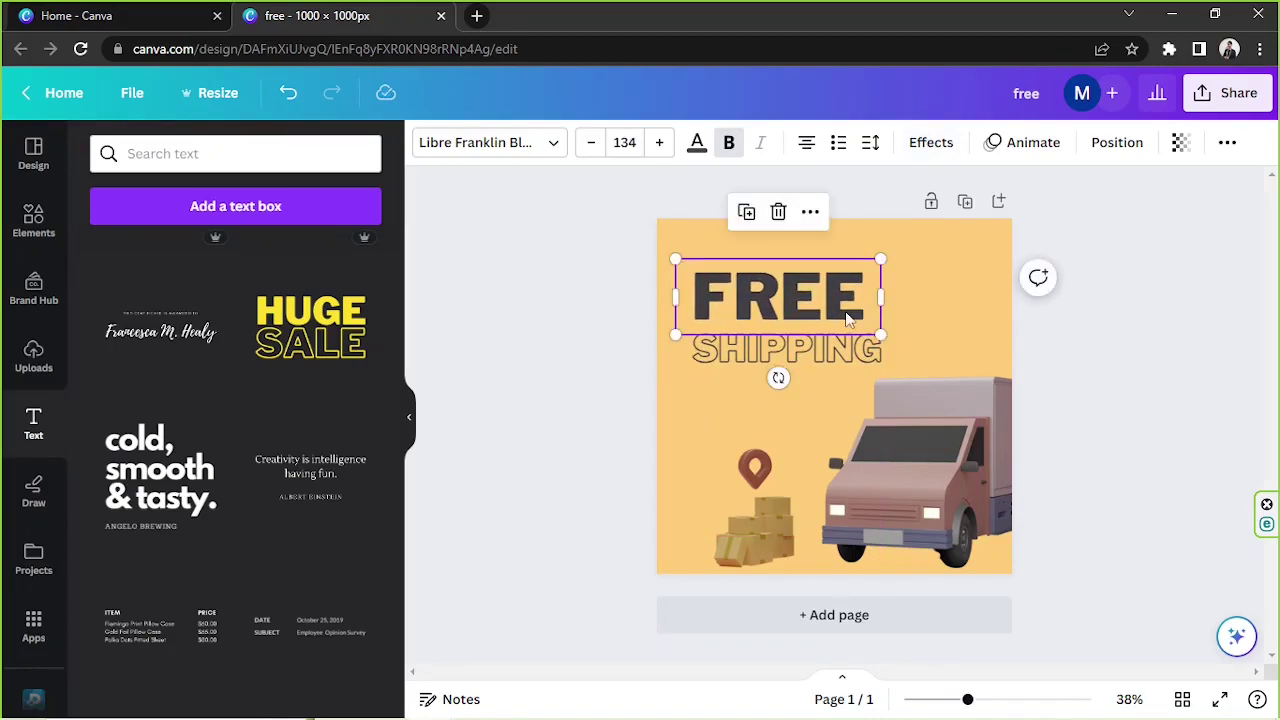
{"action": "mouse_move", "coordinate": [847, 320]}
{"action": "left_mouse_down"}
{"action": "mouse_move", "coordinate": [907, 349]}
{"action": "mouse_move", "coordinate": [863, 324]}
{"action": "left_mouse_up"}
{"action": "left_click", "coordinate": [994, 700]}
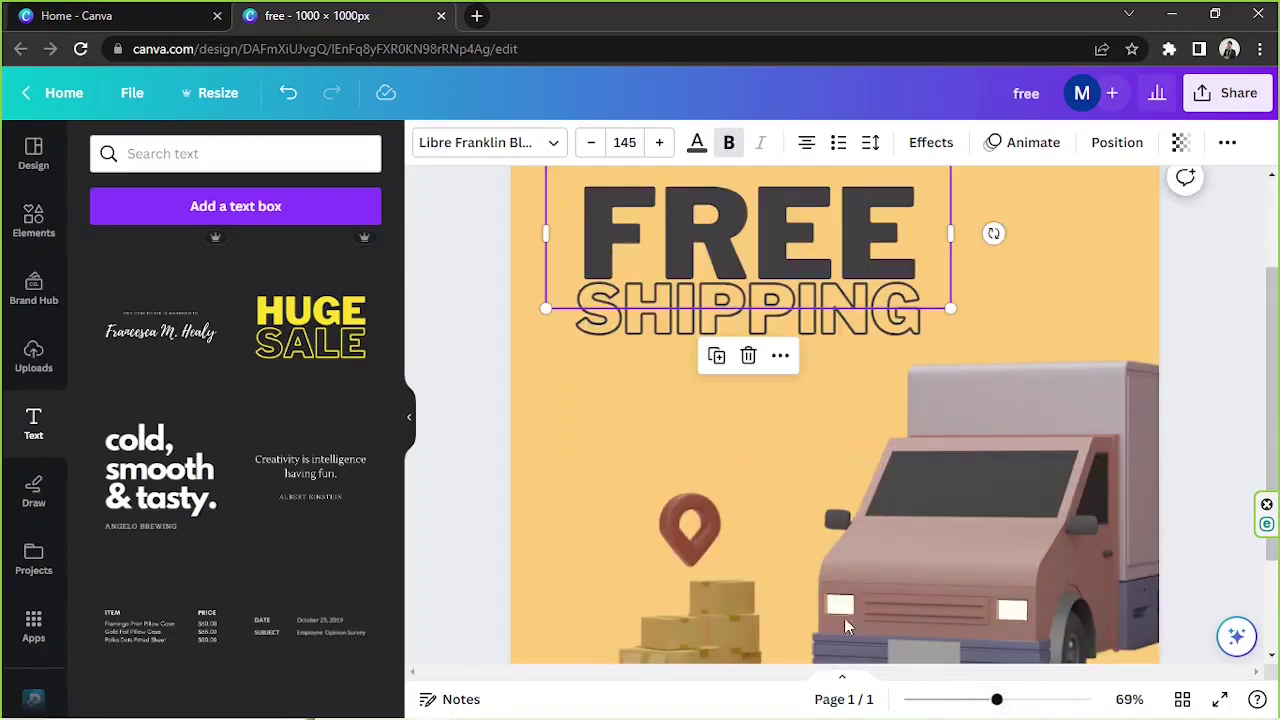
{"action": "mouse_move", "coordinate": [765, 400]}
{"action": "left_mouse_down"}
{"action": "mouse_move", "coordinate": [757, 380]}
{"action": "mouse_move", "coordinate": [758, 397]}
{"action": "left_mouse_up"}
{"action": "left_click_drag", "start_coordinate": [953, 298], "coordinate": [958, 293]}
{"action": "left_click_drag", "start_coordinate": [797, 374], "coordinate": [794, 371]}
- Zoom out to show the whole page and select the SHIPPING text
{"action": "left_click", "coordinate": [1062, 369]}
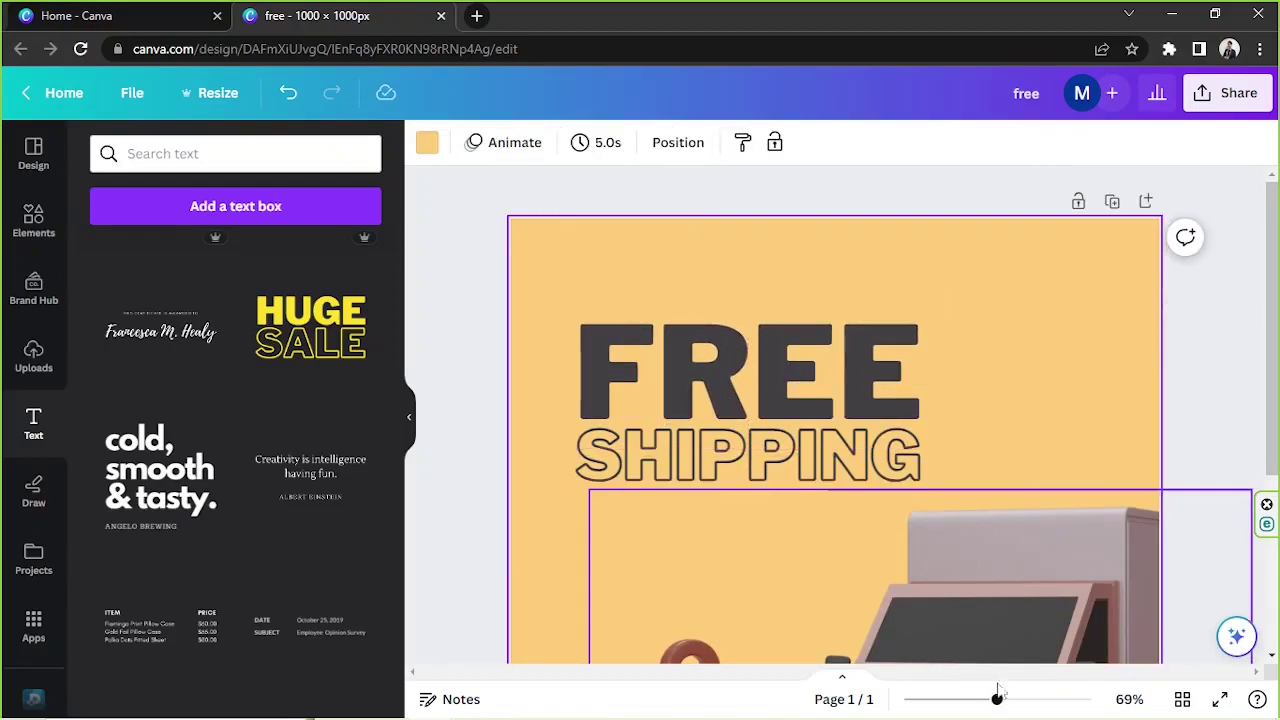
{"action": "mouse_move", "coordinate": [997, 697]}
{"action": "left_mouse_down"}
{"action": "mouse_move", "coordinate": [971, 697]}
{"action": "mouse_move", "coordinate": [982, 697]}
{"action": "left_mouse_up"}
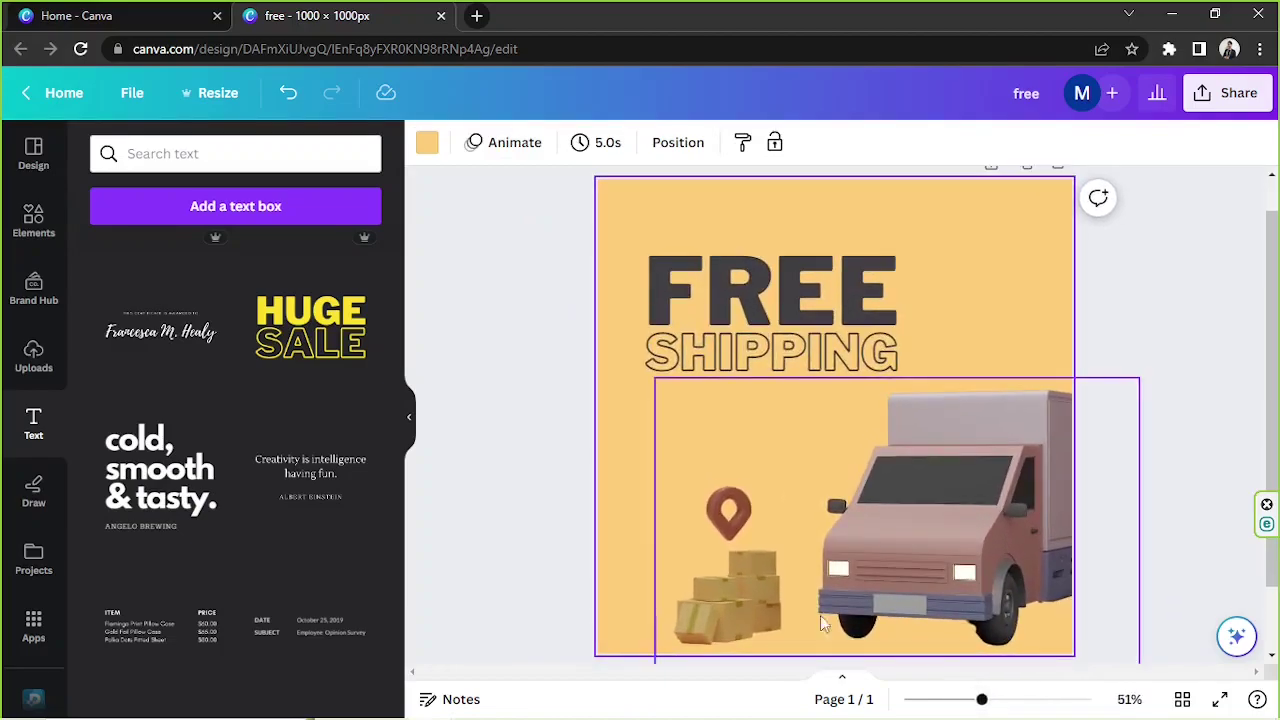
{"action": "scroll", "coordinate": [790, 530], "scroll_direction": "up", "scroll_amount": 1}
{"action": "left_click", "coordinate": [778, 405]}
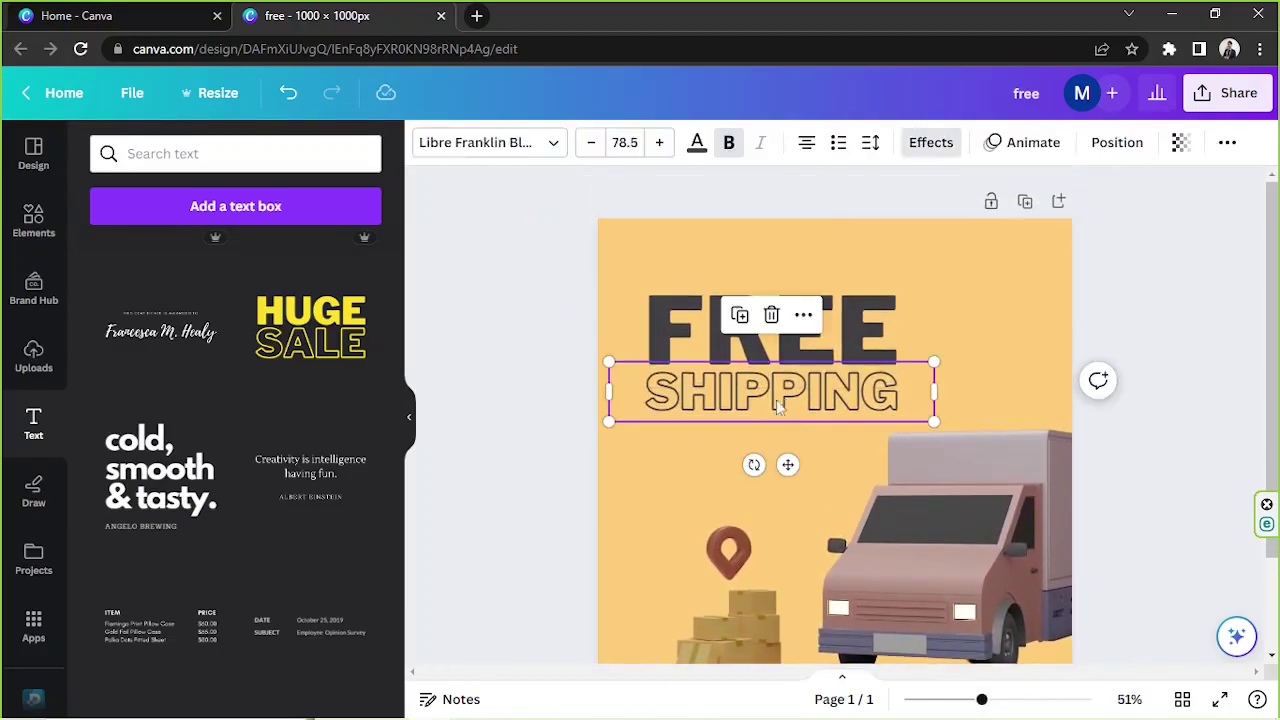
- Place a copy of SHIPPING at the top of the page and retype it as SPECIAL
{"action": "left_click_drag", "start_coordinate": [778, 405], "coordinate": [763, 265]}
{"action": "double_click", "coordinate": [763, 283]}
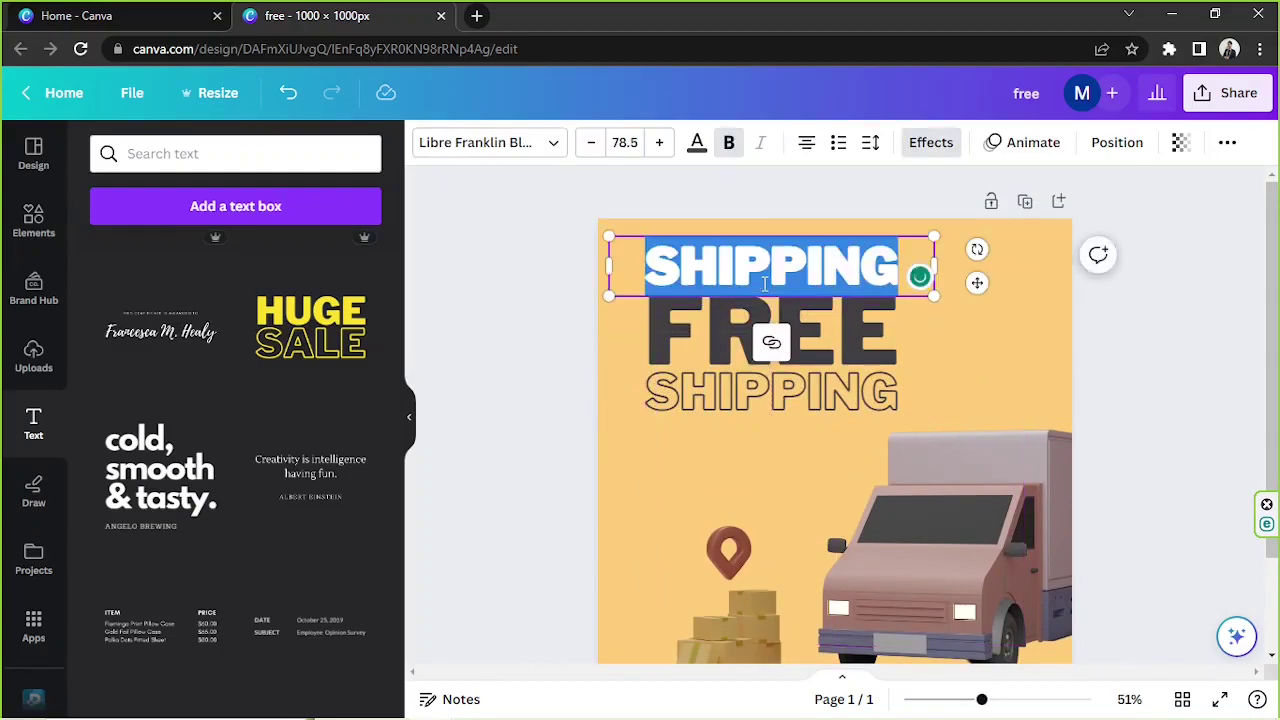
{"action": "type", "text": "SPECIAL"}
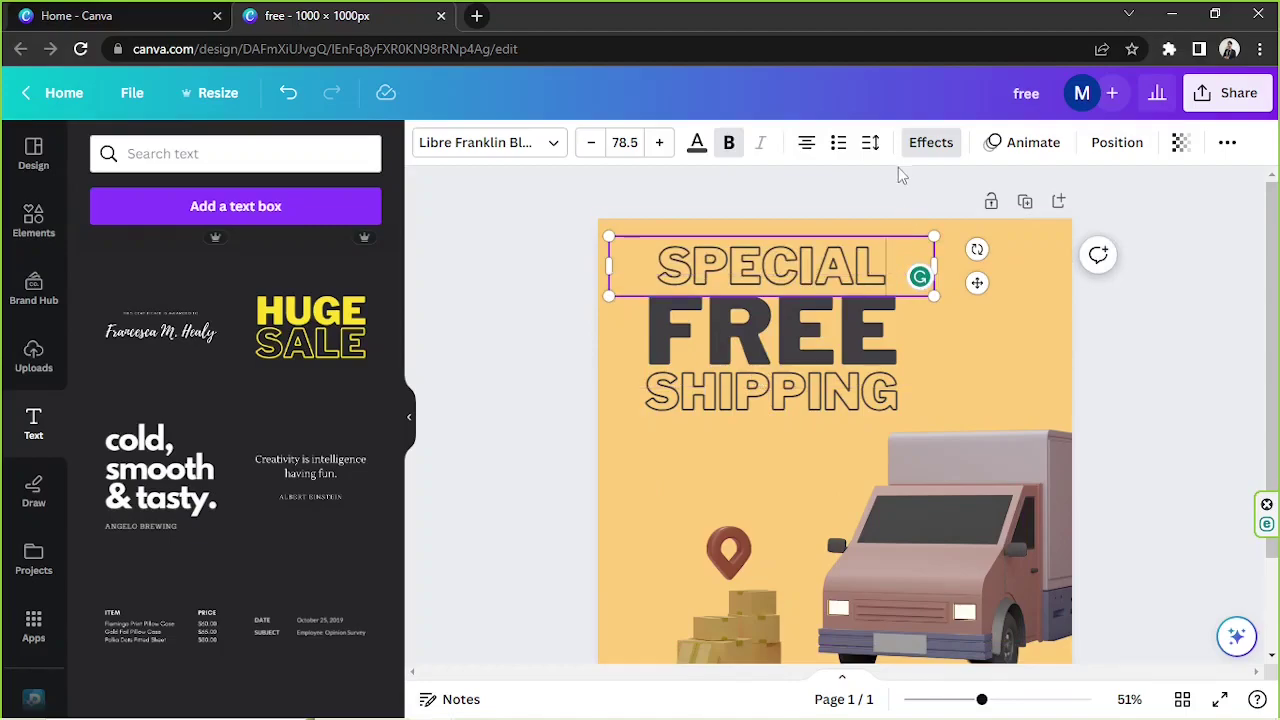
- Remove SPECIAL's hollow outline and give it a dark grey background box
{"action": "left_click", "coordinate": [938, 147]}
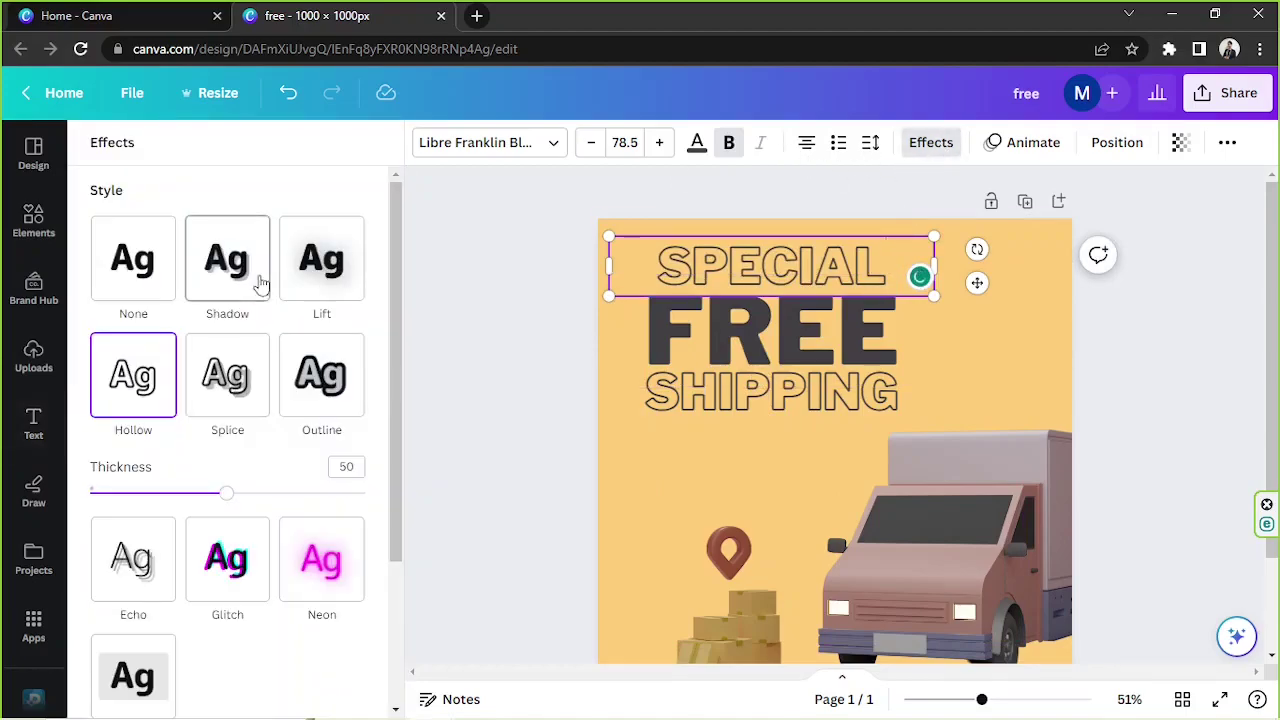
{"action": "left_click", "coordinate": [141, 272]}
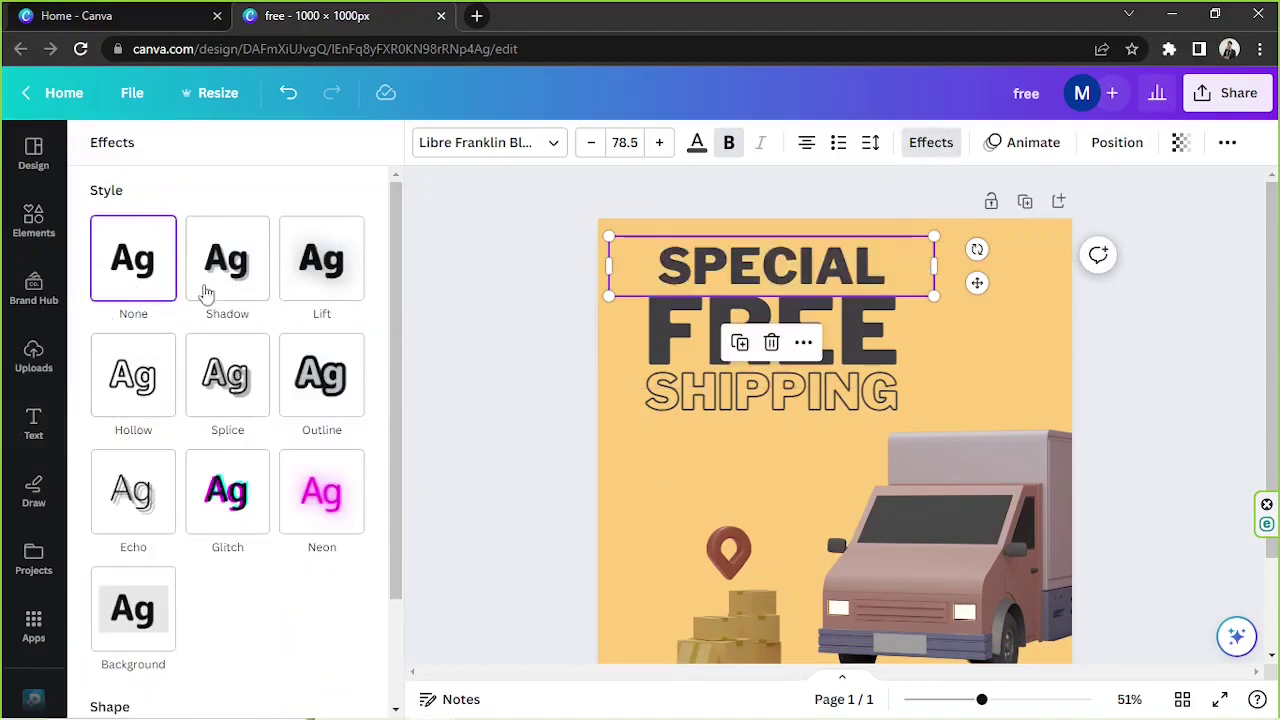
{"action": "scroll", "coordinate": [270, 287], "scroll_direction": "down", "scroll_amount": 2}
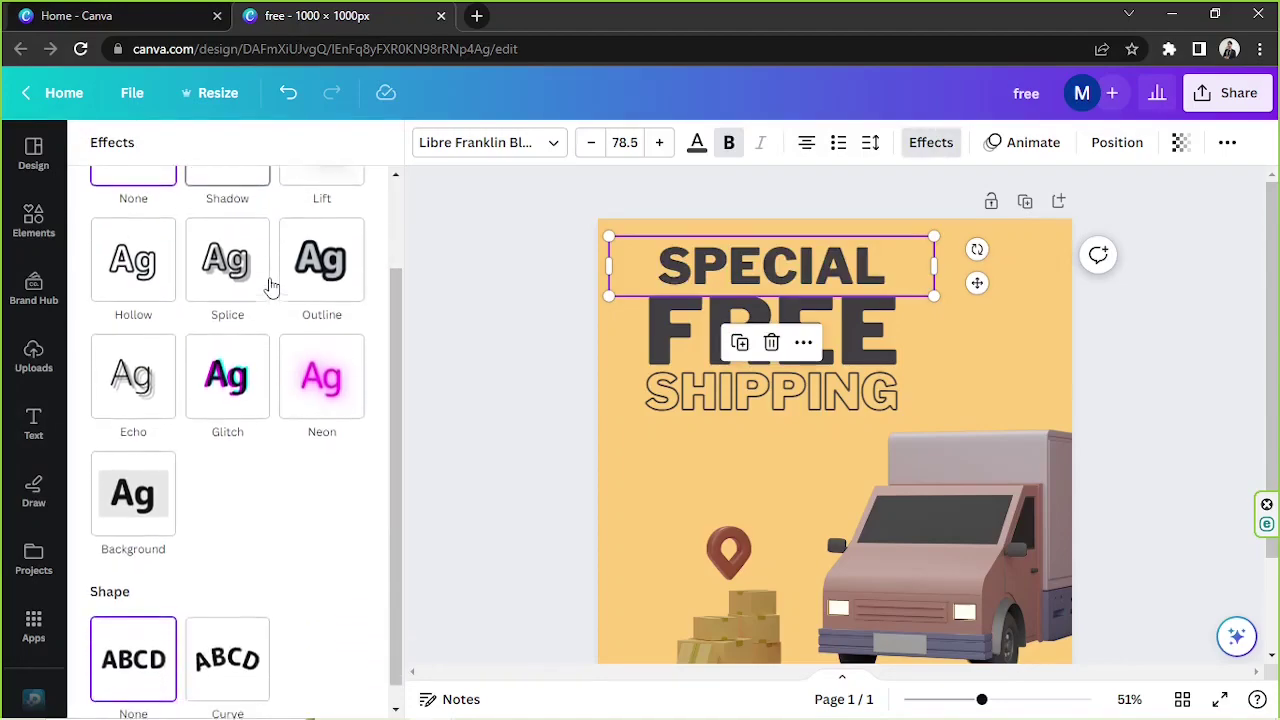
{"action": "scroll", "coordinate": [270, 287], "scroll_direction": "up", "scroll_amount": 2}
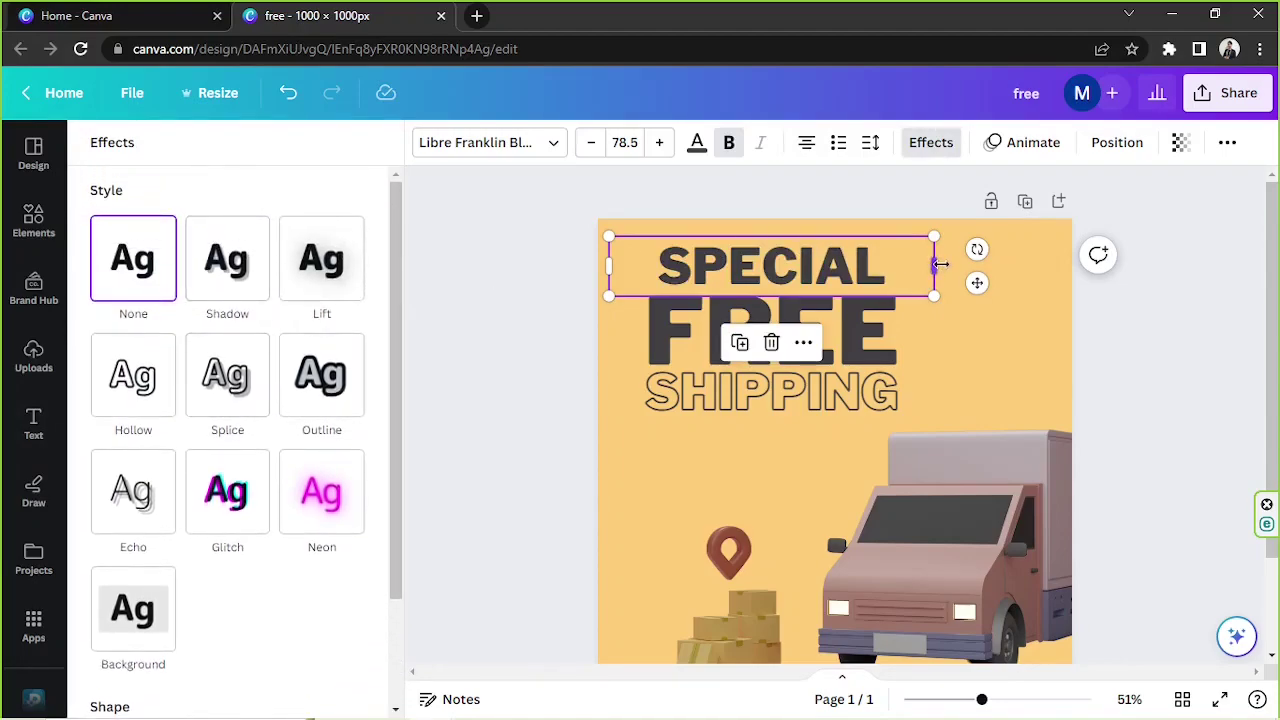
{"action": "scroll", "coordinate": [212, 588], "scroll_direction": "down", "scroll_amount": 2}
{"action": "left_click", "coordinate": [139, 463]}
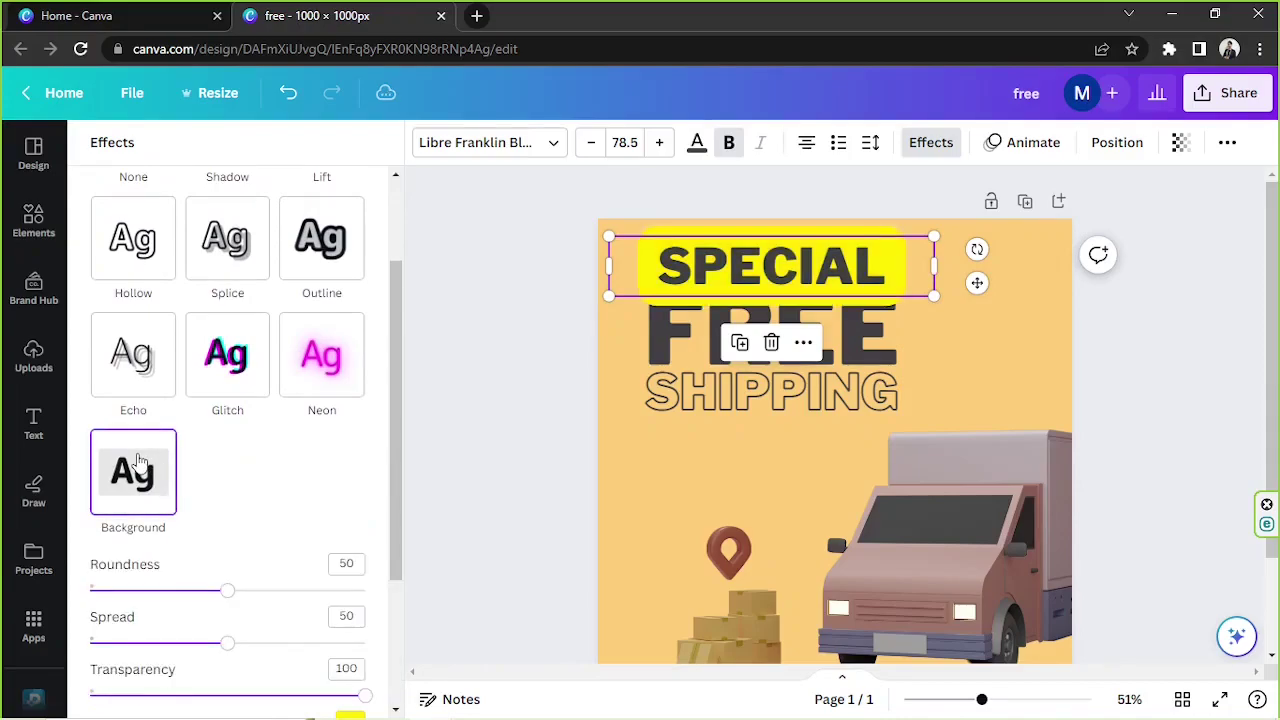
{"action": "scroll", "coordinate": [280, 500], "scroll_direction": "down", "scroll_amount": 2}
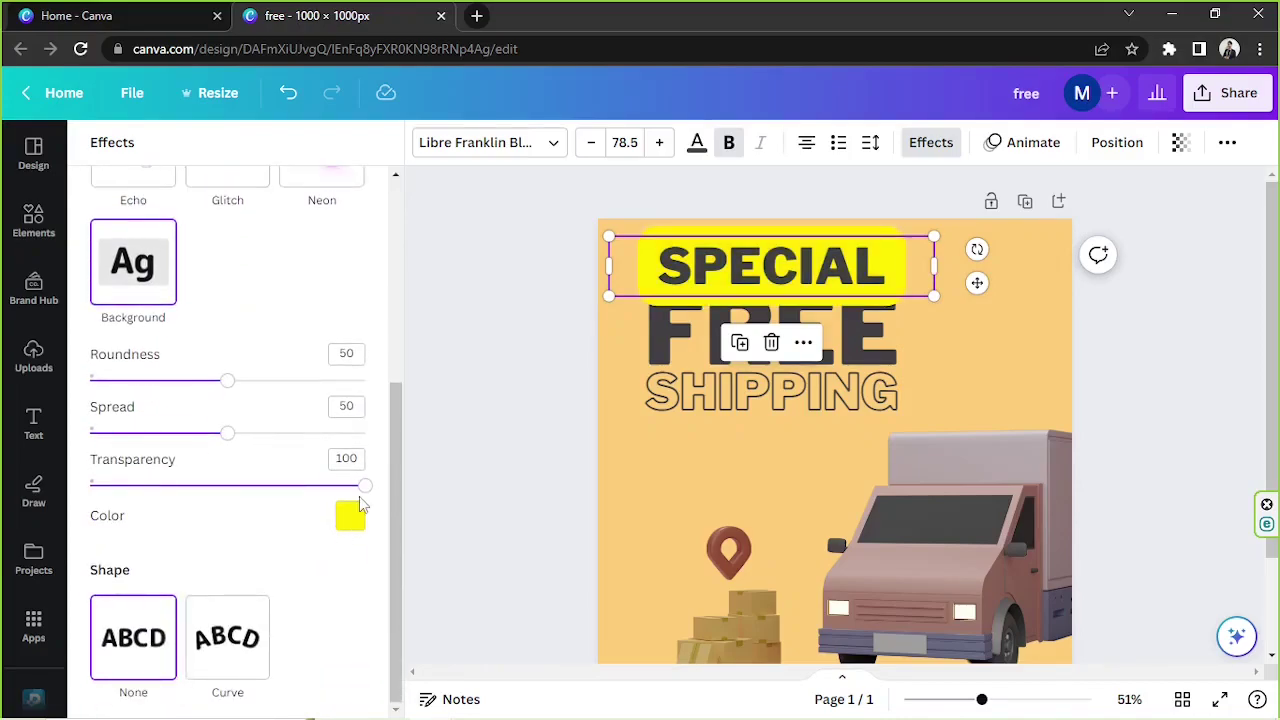
{"action": "left_click", "coordinate": [350, 520]}
{"action": "scroll", "coordinate": [258, 368], "scroll_direction": "down", "scroll_amount": 3}
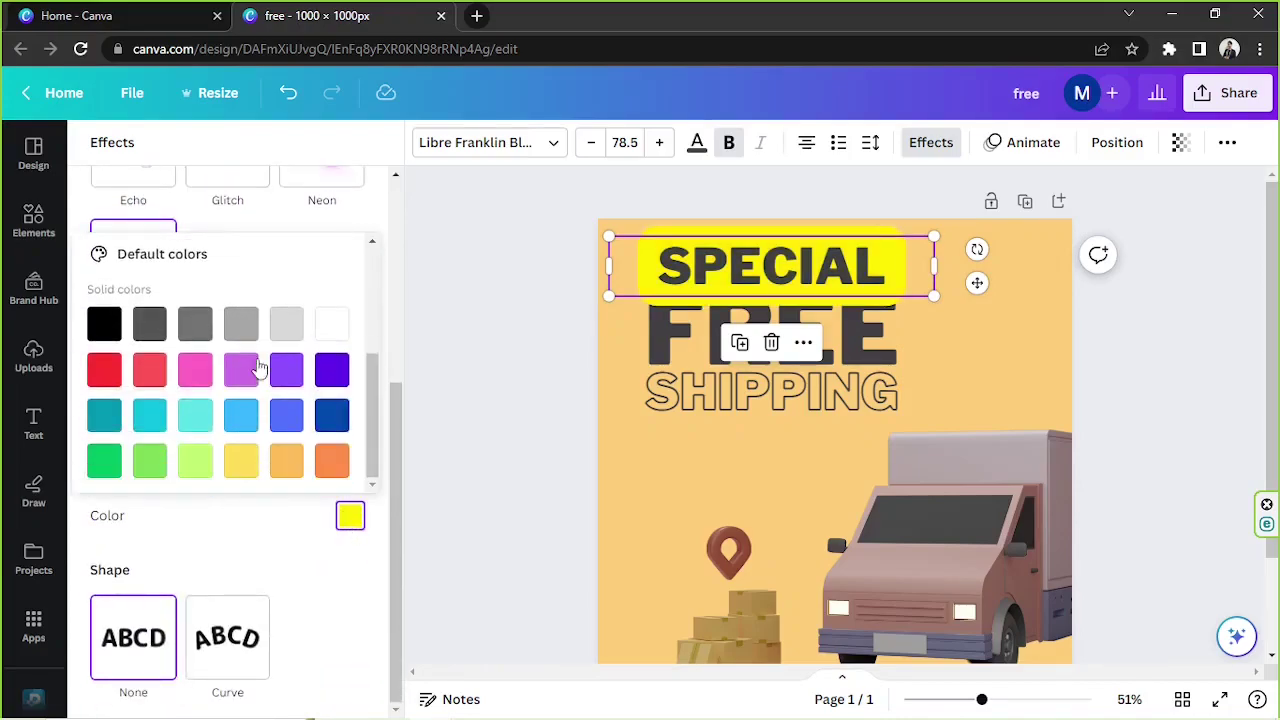
{"action": "left_click", "coordinate": [330, 326]}
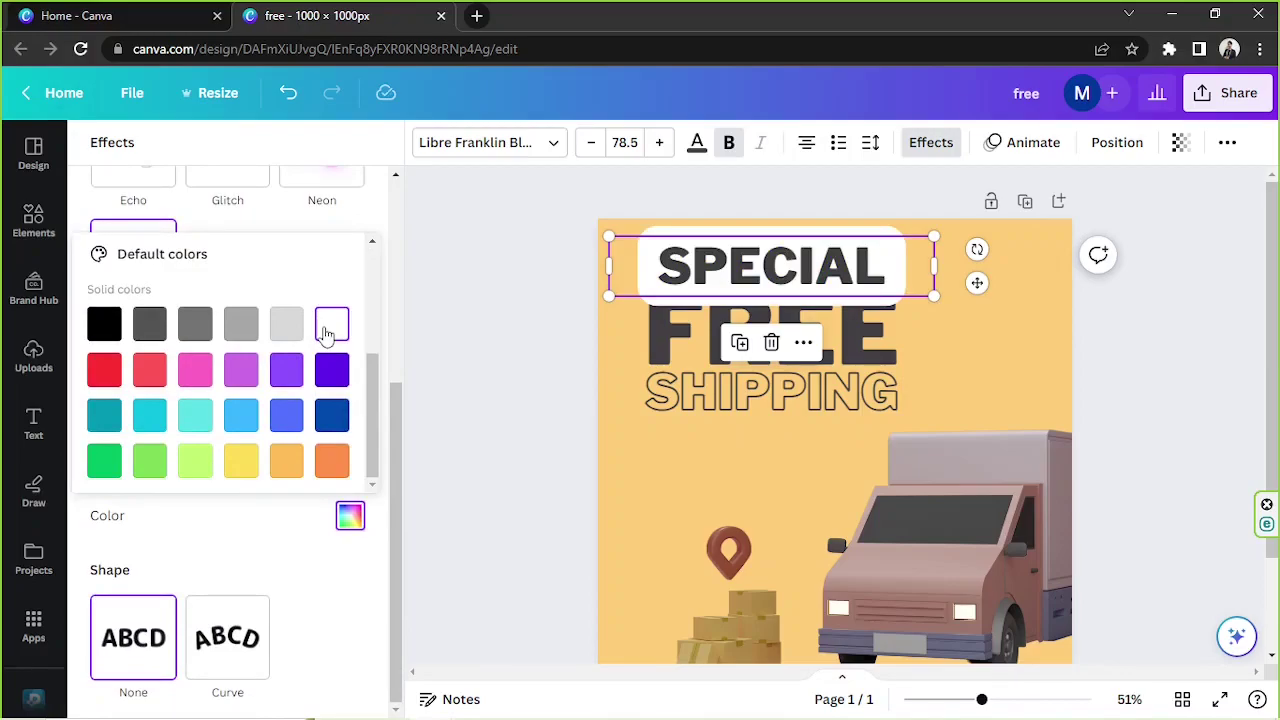
{"action": "scroll", "coordinate": [323, 337], "scroll_direction": "up", "scroll_amount": 3}
{"action": "scroll", "coordinate": [177, 320], "scroll_direction": "down", "scroll_amount": 2}
{"action": "scroll", "coordinate": [158, 325], "scroll_direction": "up", "scroll_amount": 2}
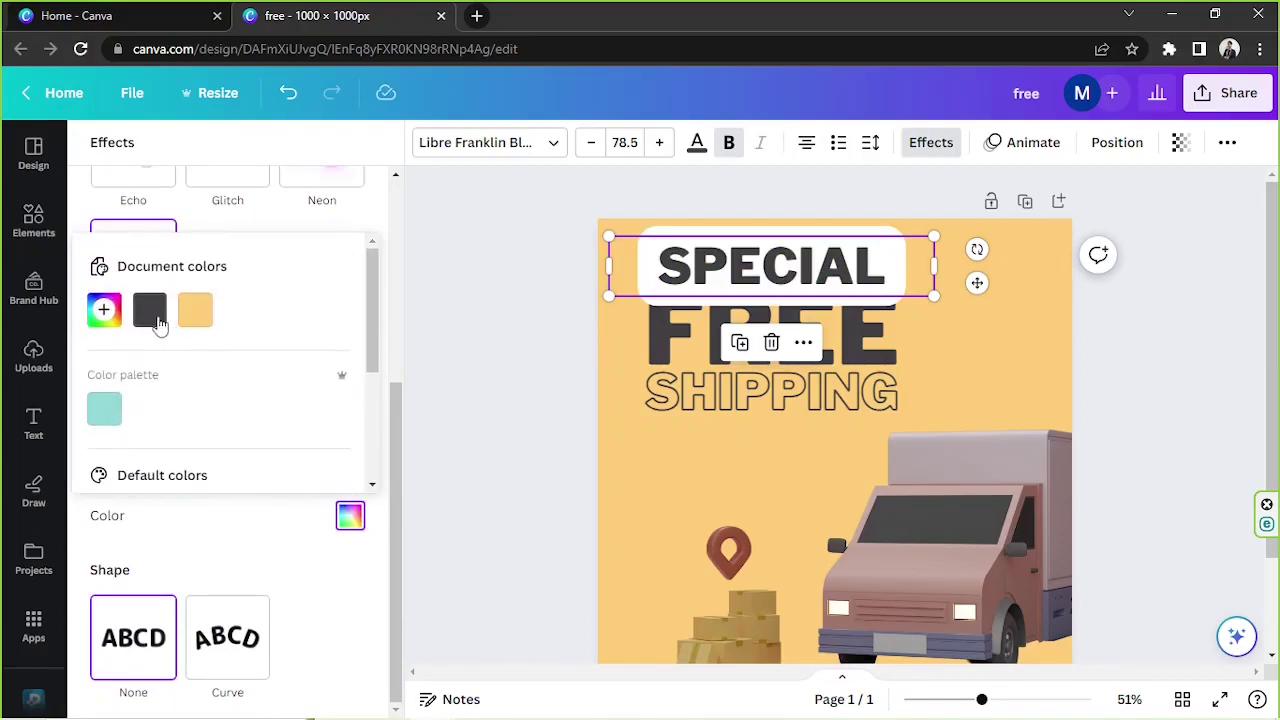
{"action": "left_click", "coordinate": [150, 311]}
- Colour the SPECIAL letters the page's peach and shrink the label to size 60
{"action": "left_click", "coordinate": [697, 142]}
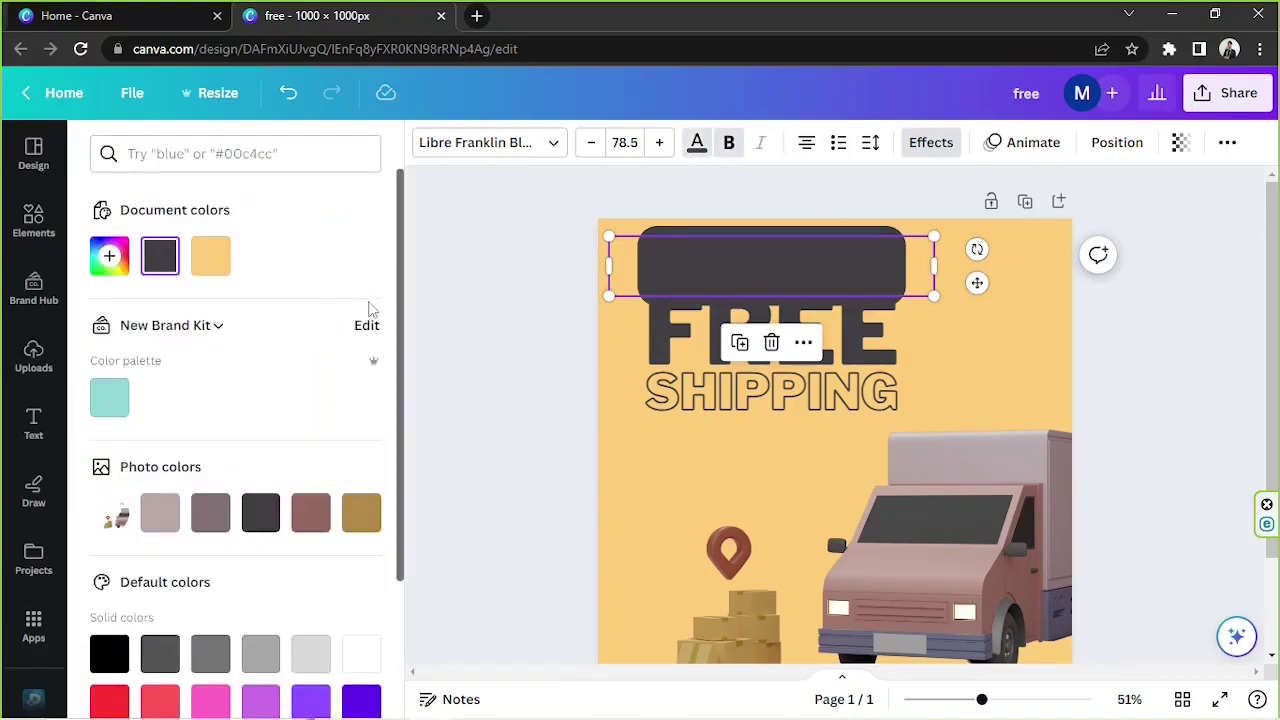
{"action": "scroll", "coordinate": [336, 400], "scroll_direction": "down", "scroll_amount": 2}
{"action": "left_click", "coordinate": [373, 485]}
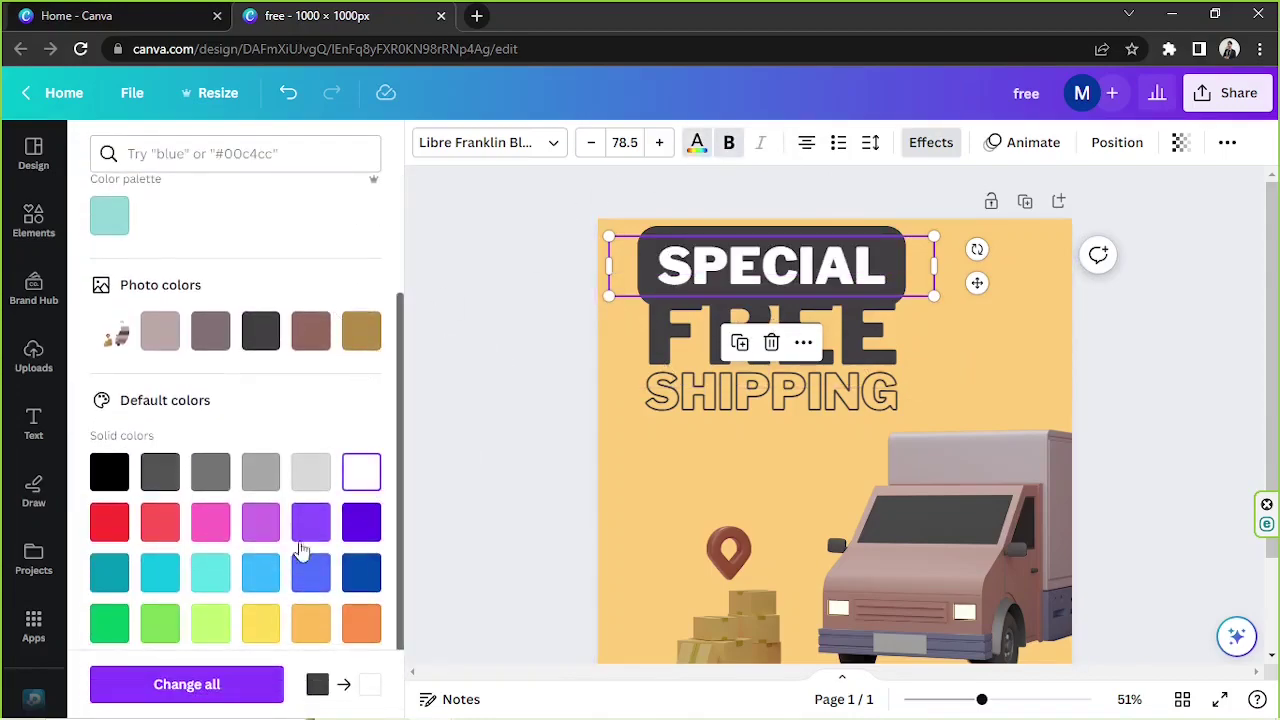
{"action": "scroll", "coordinate": [307, 414], "scroll_direction": "up", "scroll_amount": 3}
{"action": "left_click", "coordinate": [211, 256]}
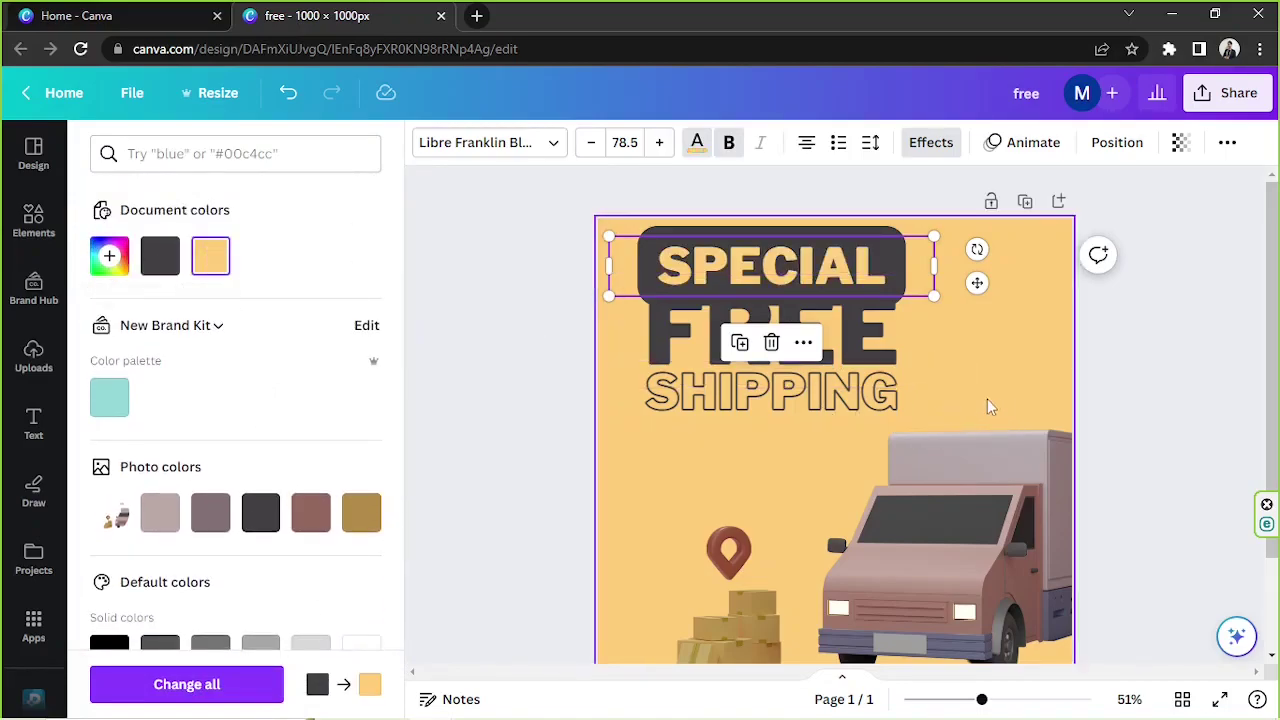
{"action": "left_click_drag", "start_coordinate": [933, 296], "coordinate": [857, 282]}
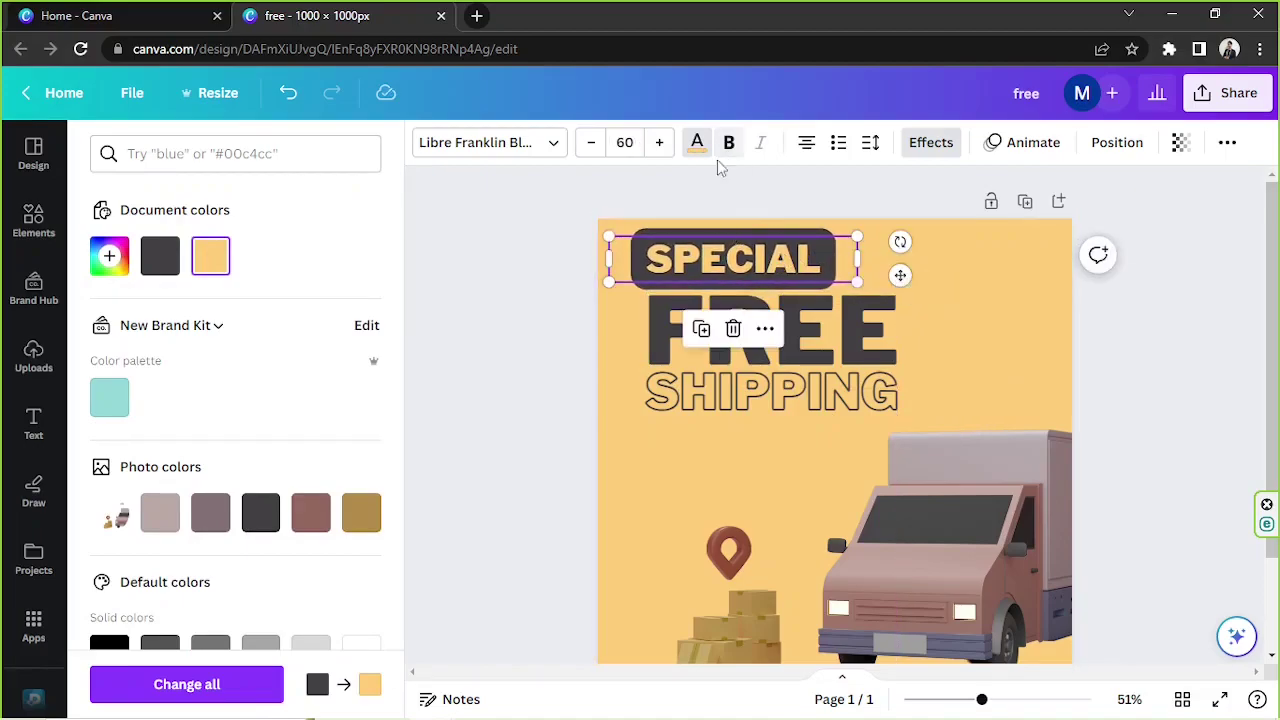
- Lower the banner roundness to 22 and shrink SPECIAL, shifting it slightly right
{"action": "left_click", "coordinate": [931, 142]}
{"action": "scroll", "coordinate": [137, 530], "scroll_direction": "down", "scroll_amount": 3}
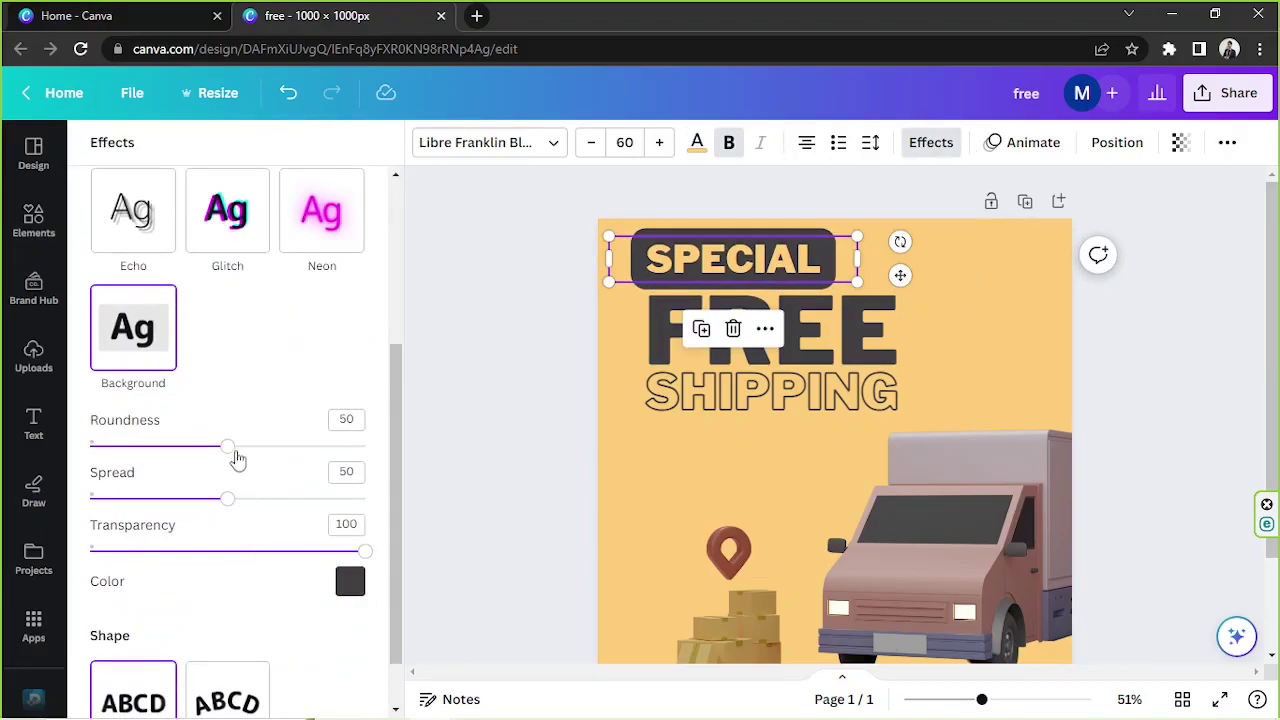
{"action": "left_click_drag", "start_coordinate": [195, 452], "coordinate": [162, 446]}
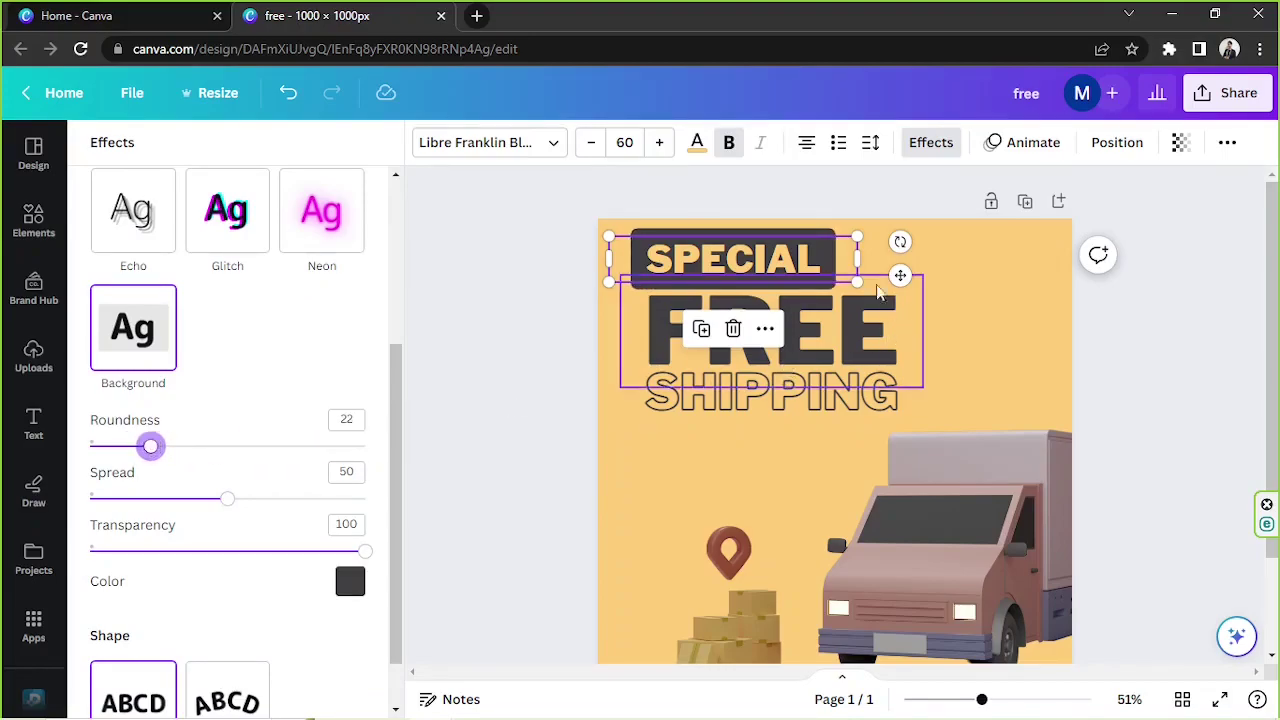
{"action": "left_click_drag", "start_coordinate": [782, 258], "coordinate": [820, 259]}
{"action": "left_click_drag", "start_coordinate": [894, 243], "coordinate": [820, 262]}
- Spread SPECIAL's letters wide and widen its box so it fits on one line
{"action": "left_click", "coordinate": [871, 146]}
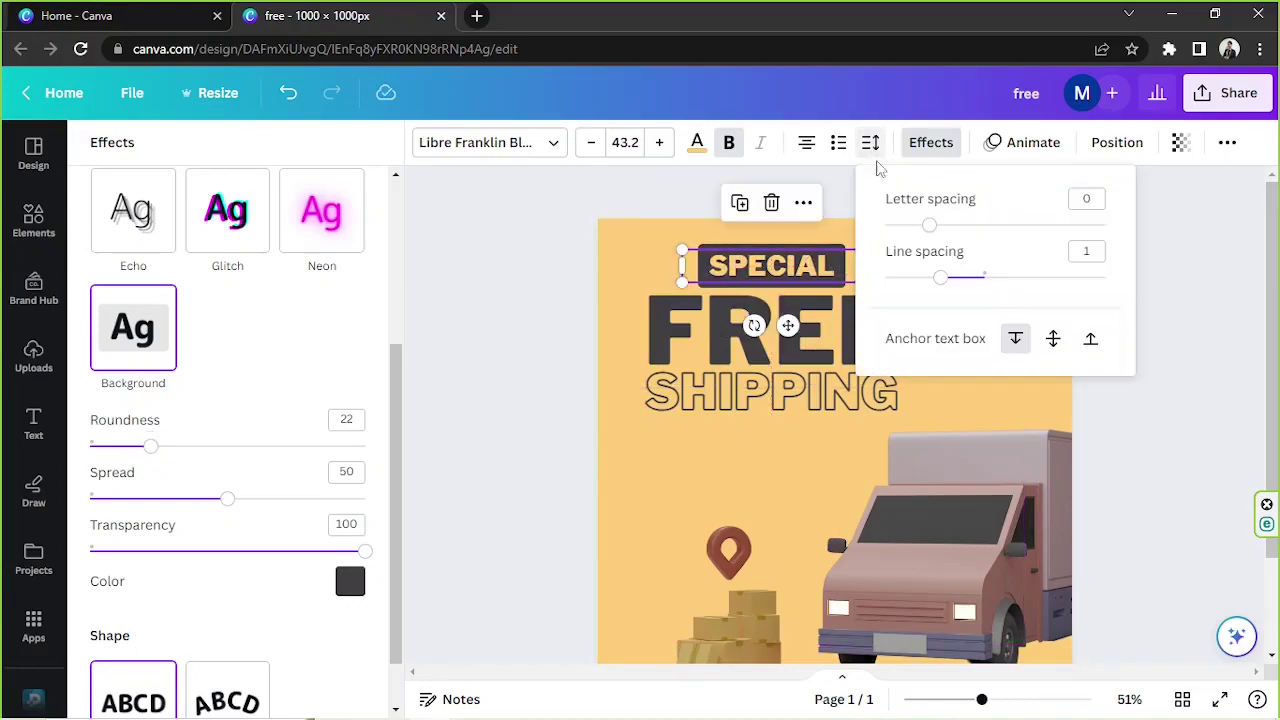
{"action": "left_click_drag", "start_coordinate": [930, 230], "coordinate": [1072, 226]}
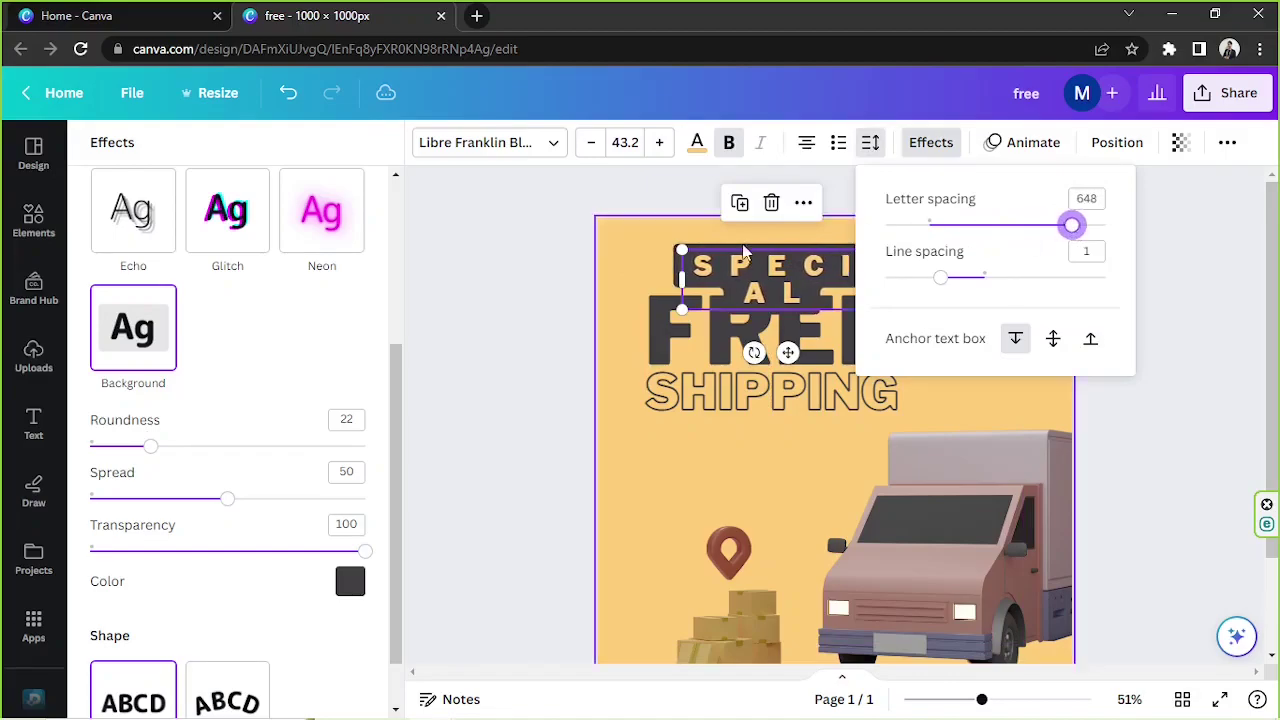
{"action": "left_click_drag", "start_coordinate": [683, 285], "coordinate": [736, 273]}
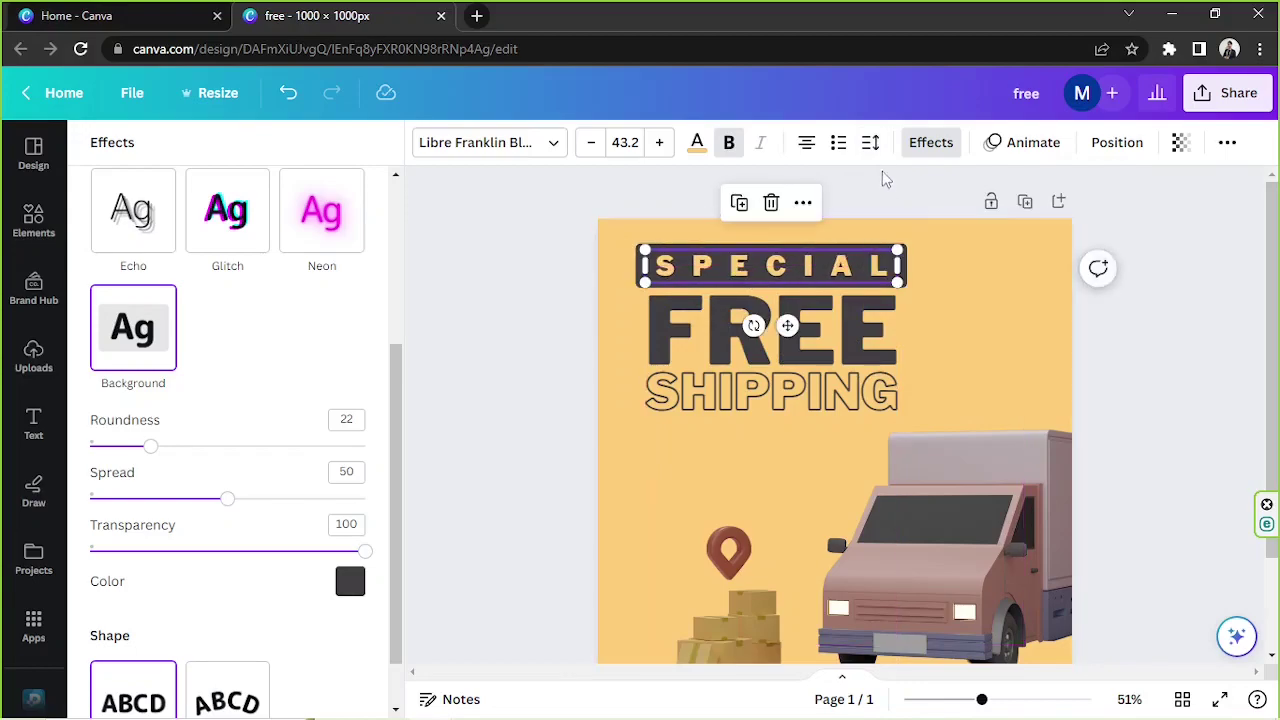
- Tighten SPECIAL's letter spacing slightly
{"action": "left_click", "coordinate": [870, 142]}
{"action": "left_click_drag", "start_coordinate": [1068, 228], "coordinate": [1055, 235]}
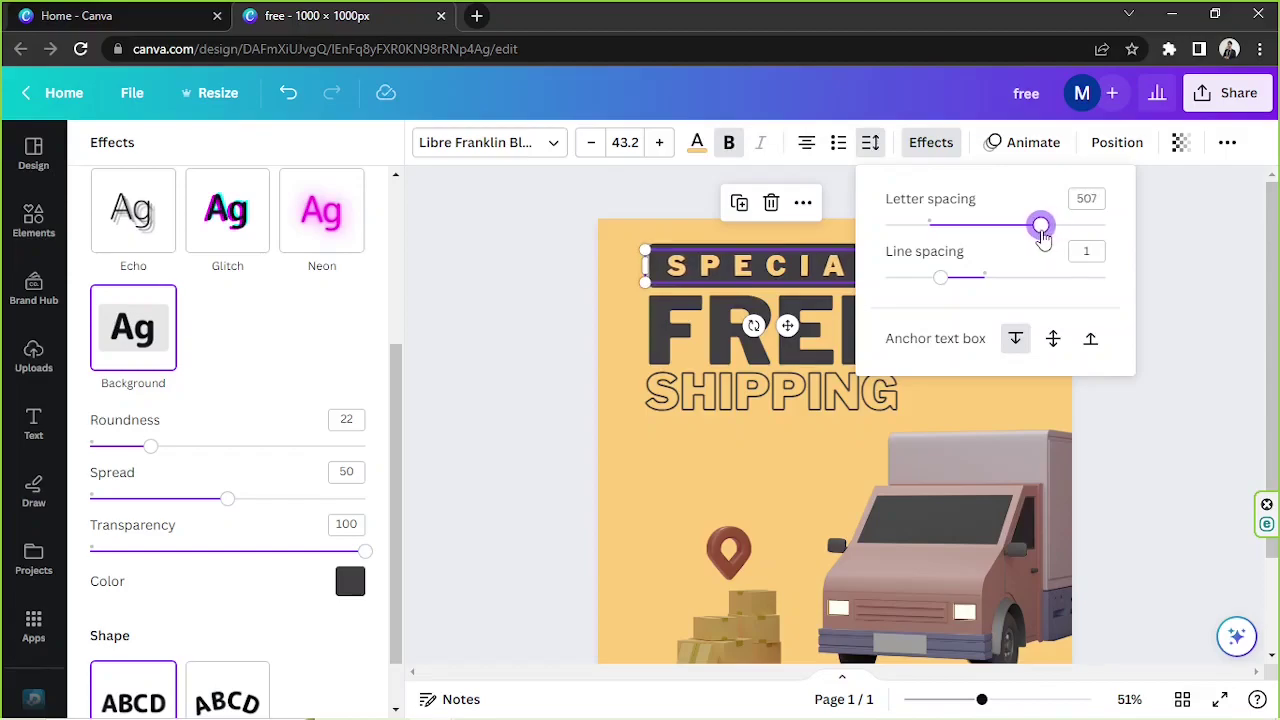
{"action": "left_click", "coordinate": [1193, 483]}
{"action": "key", "text": "Escape"}
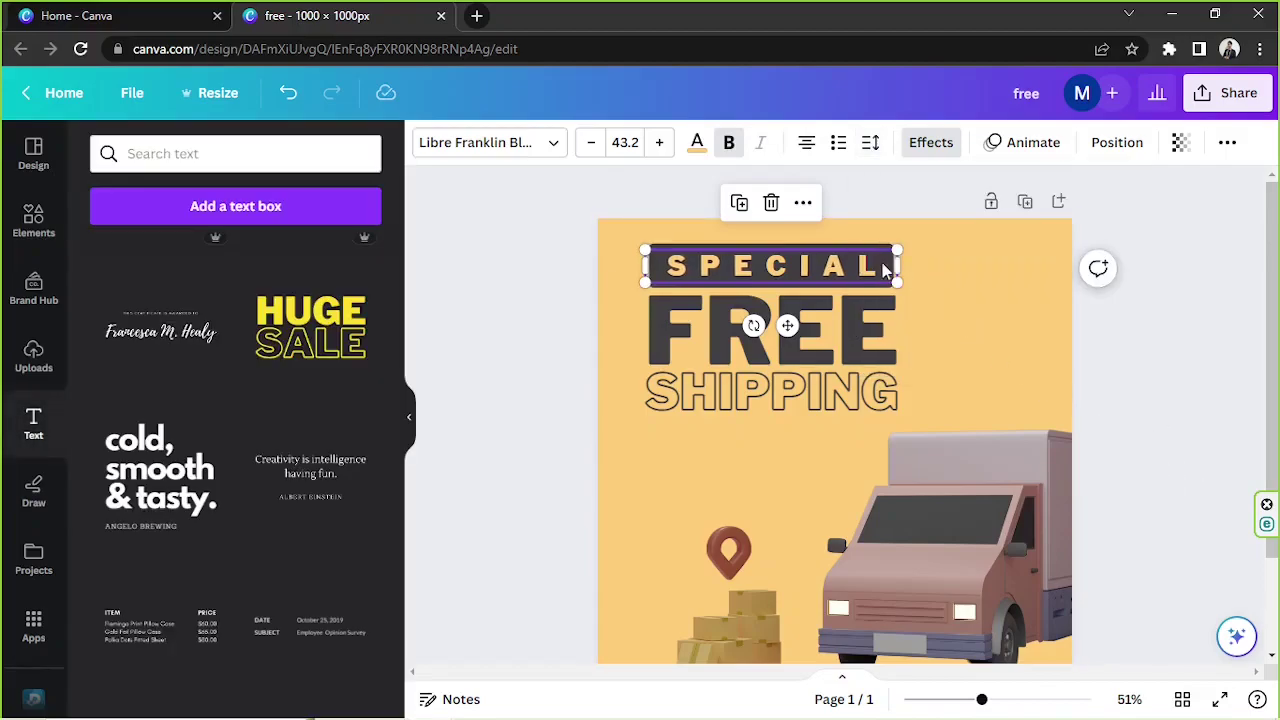
- Resize the SPECIAL text box so it sits neatly inside its dark banner
{"action": "mouse_move", "coordinate": [898, 282]}
{"action": "left_mouse_down"}
{"action": "mouse_move", "coordinate": [909, 284]}
{"action": "mouse_move", "coordinate": [898, 282]}
{"action": "left_mouse_up"}
{"action": "scroll", "coordinate": [985, 422], "scroll_direction": "up", "scroll_amount": 5}
{"action": "scroll", "coordinate": [886, 509], "scroll_direction": "up", "scroll_amount": 3}
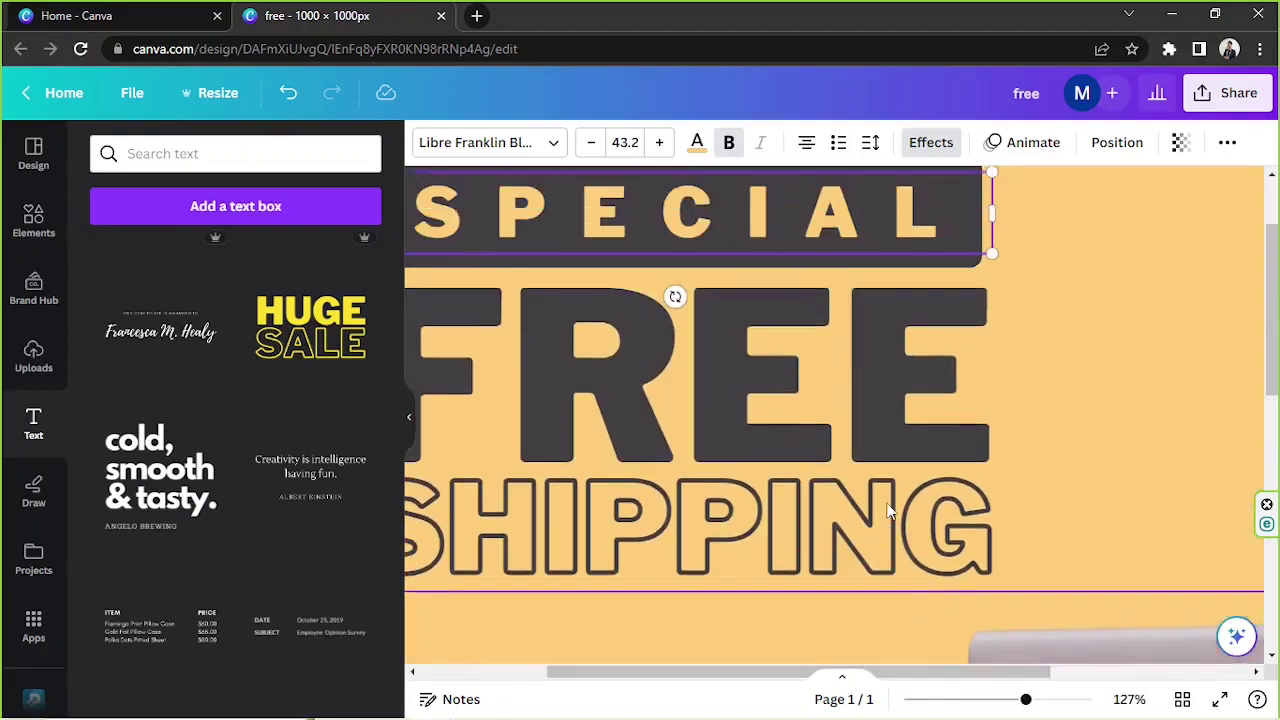
{"action": "left_click_drag", "start_coordinate": [1001, 274], "coordinate": [1002, 276]}
{"action": "left_click_drag", "start_coordinate": [1016, 662], "coordinate": [961, 664]}
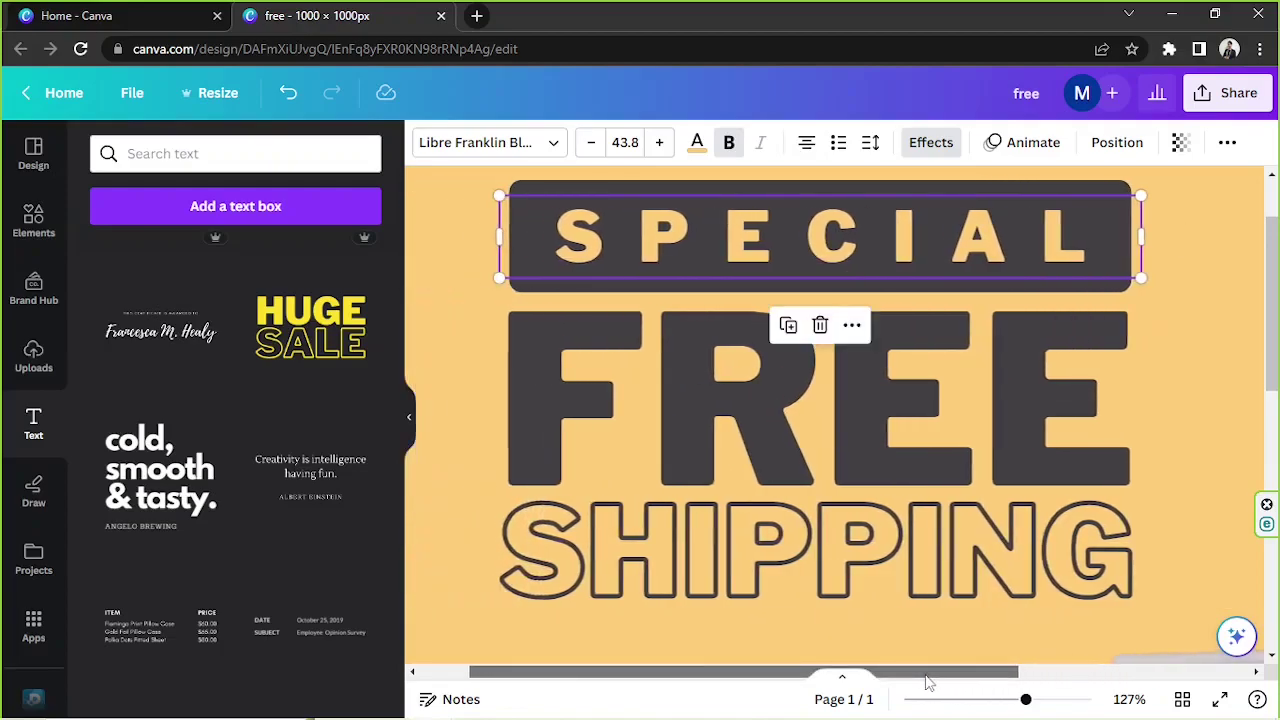
{"action": "left_click_drag", "start_coordinate": [500, 196], "coordinate": [497, 195]}
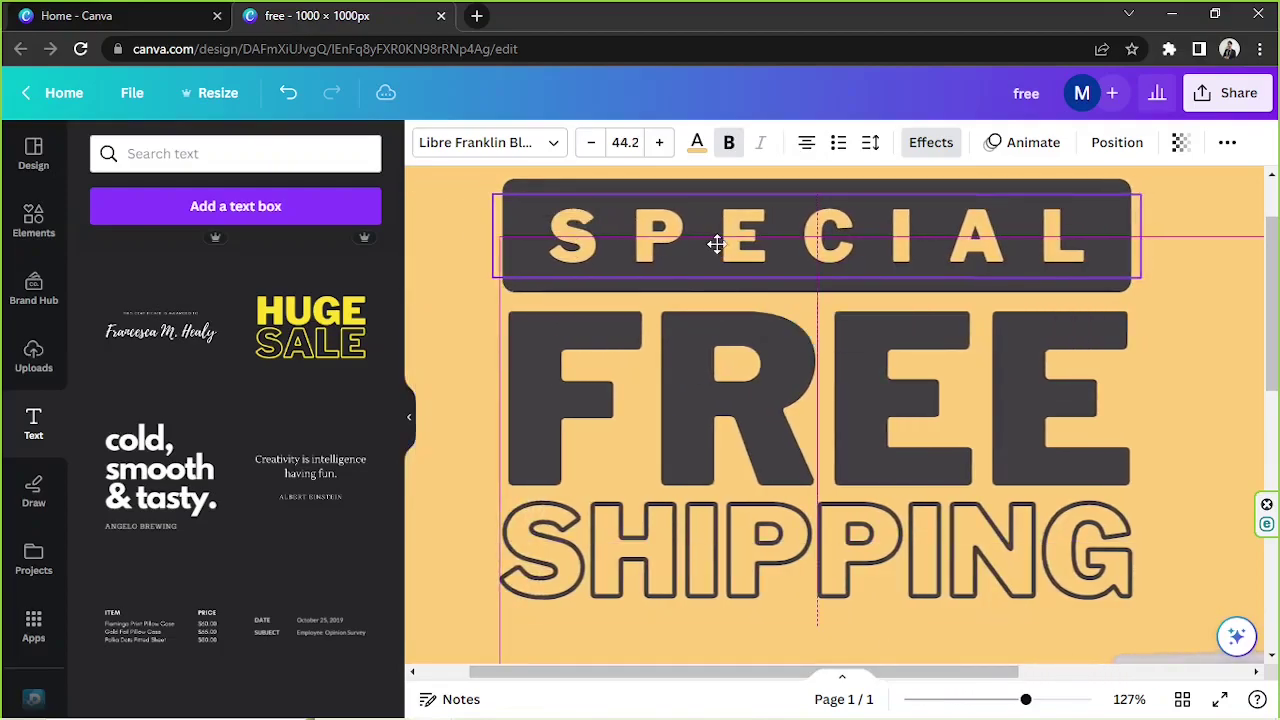
{"action": "left_click_drag", "start_coordinate": [499, 278], "coordinate": [493, 279]}
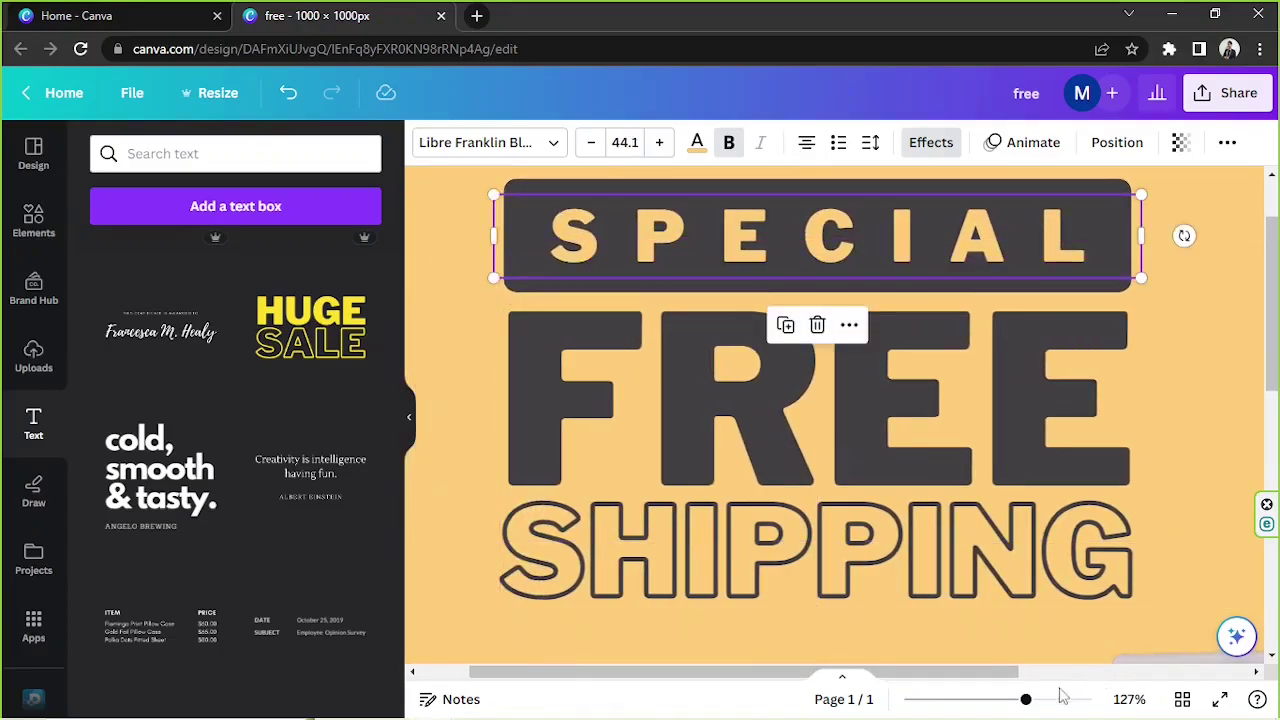
{"action": "scroll", "coordinate": [700, 450], "scroll_direction": "up", "scroll_amount": 5}
{"action": "scroll", "coordinate": [771, 517], "scroll_direction": "left", "scroll_amount": 3}
{"action": "scroll", "coordinate": [771, 517], "scroll_direction": "up", "scroll_amount": 3}
{"action": "left_click_drag", "start_coordinate": [650, 455], "coordinate": [652, 453]}
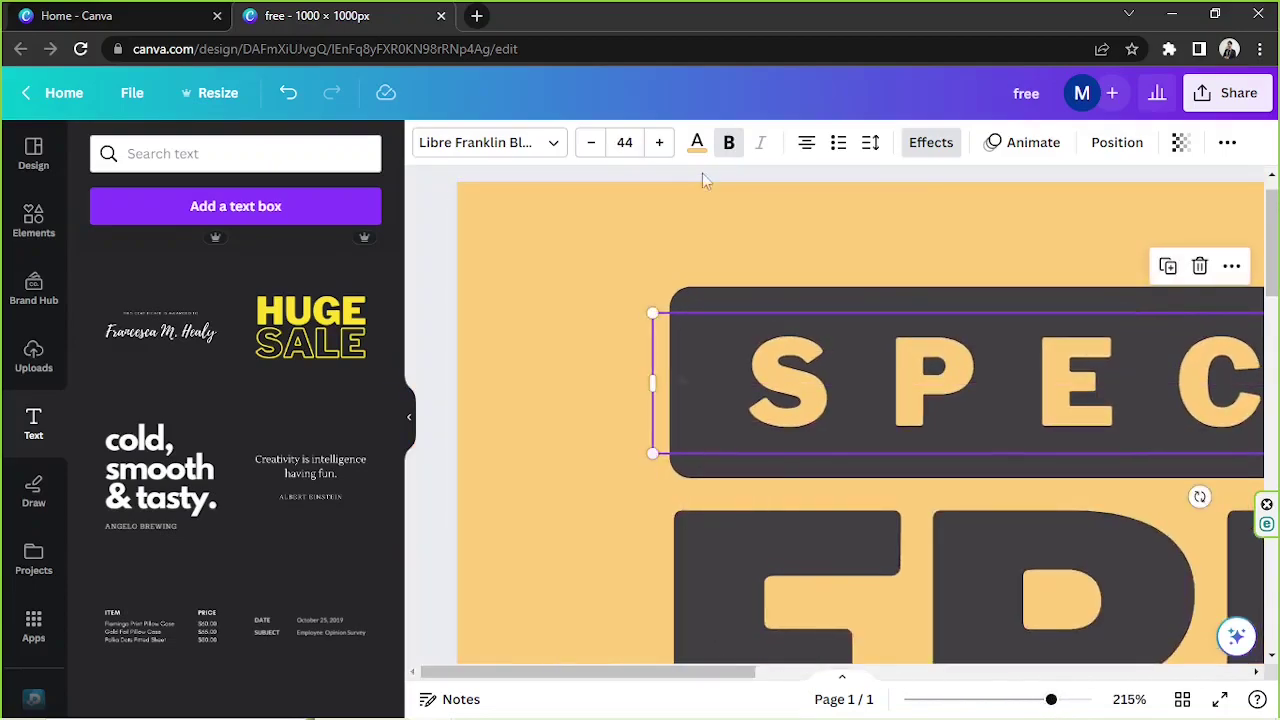
- Lower the banner roundness from 12 to 11 and size SPECIAL to 43.8, matching FREE
{"action": "left_click", "coordinate": [935, 142]}
{"action": "scroll", "coordinate": [204, 565], "scroll_direction": "down", "scroll_amount": 4}
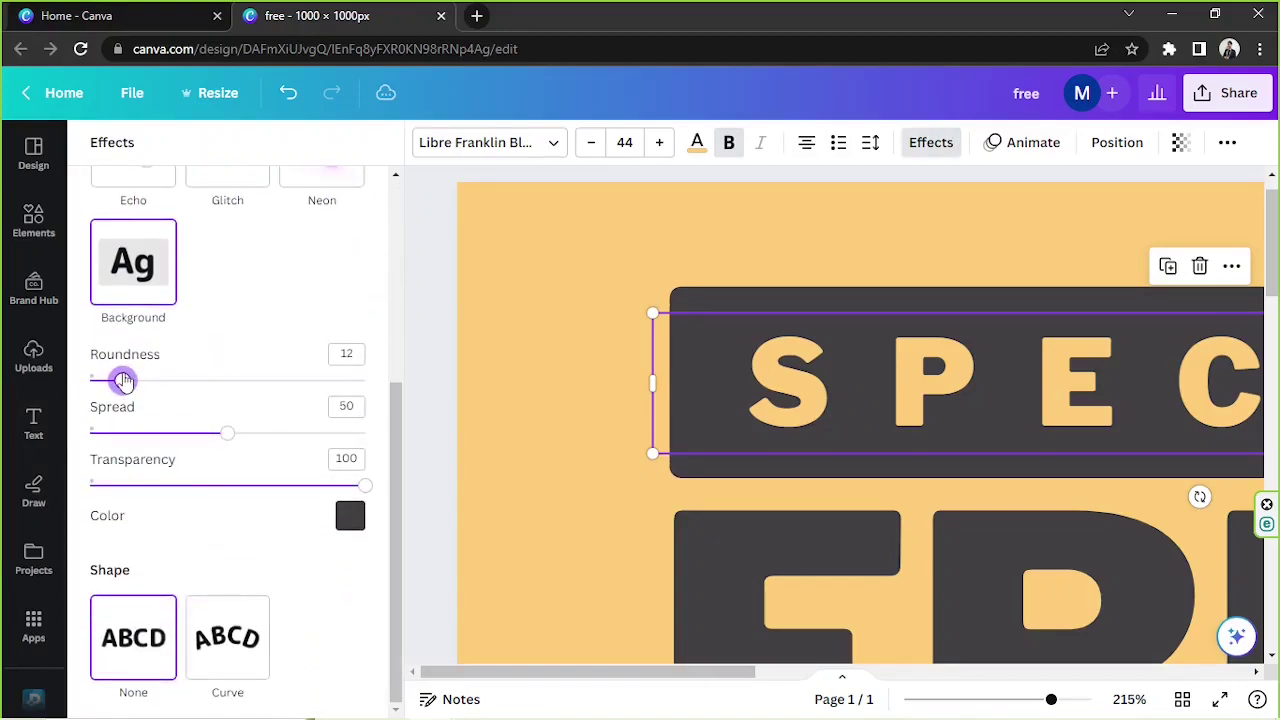
{"action": "left_click", "coordinate": [739, 539]}
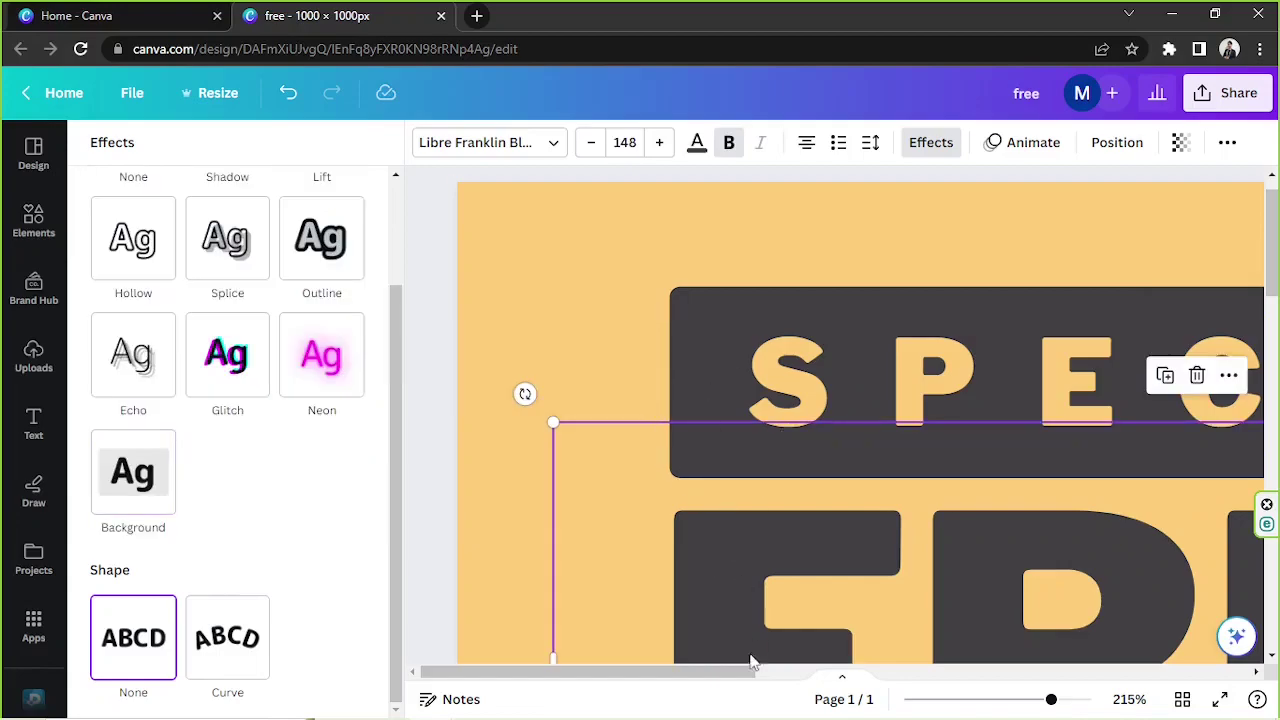
{"action": "scroll", "coordinate": [694, 352], "scroll_direction": "right", "scroll_amount": 7}
{"action": "left_click", "coordinate": [1007, 335]}
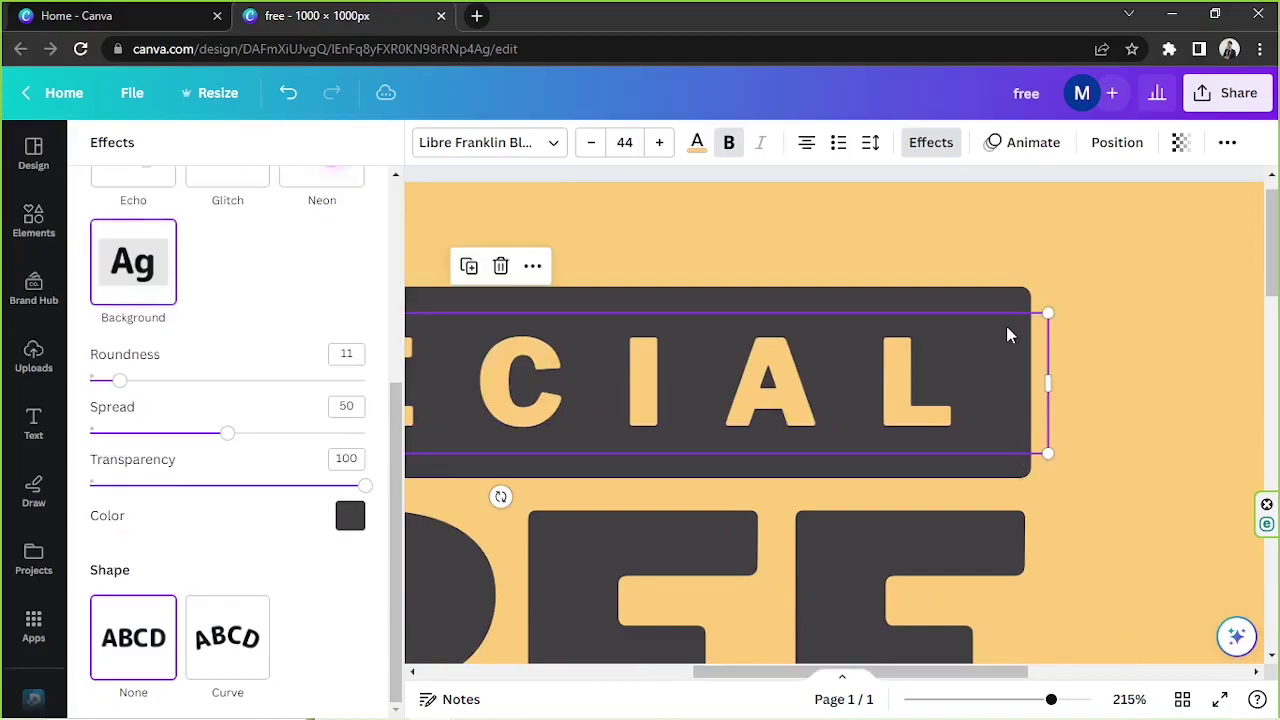
{"action": "left_click_drag", "start_coordinate": [1047, 452], "coordinate": [1046, 453]}
{"action": "left_click_drag", "start_coordinate": [1053, 700], "coordinate": [1000, 700]}
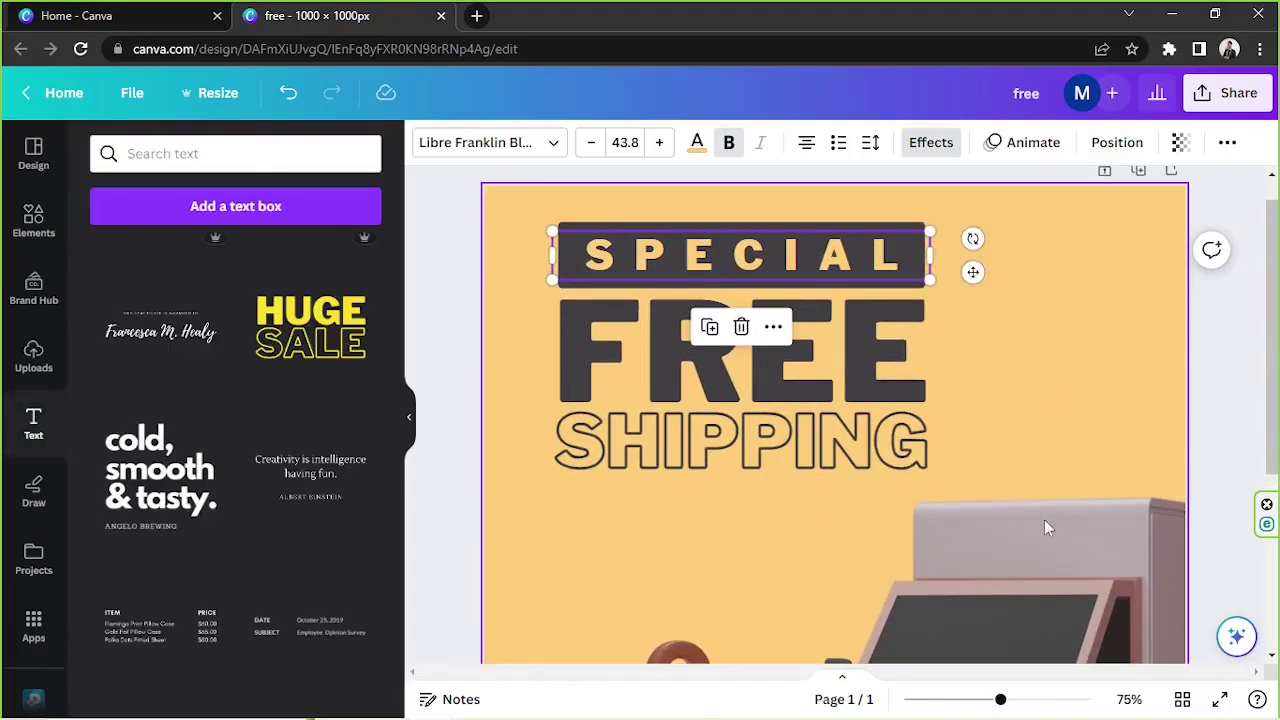
- Group SPECIAL, FREE and SHIPPING and move the roughly 615 × 368 group up and left
{"action": "left_click_drag", "start_coordinate": [812, 460], "coordinate": [810, 456]}
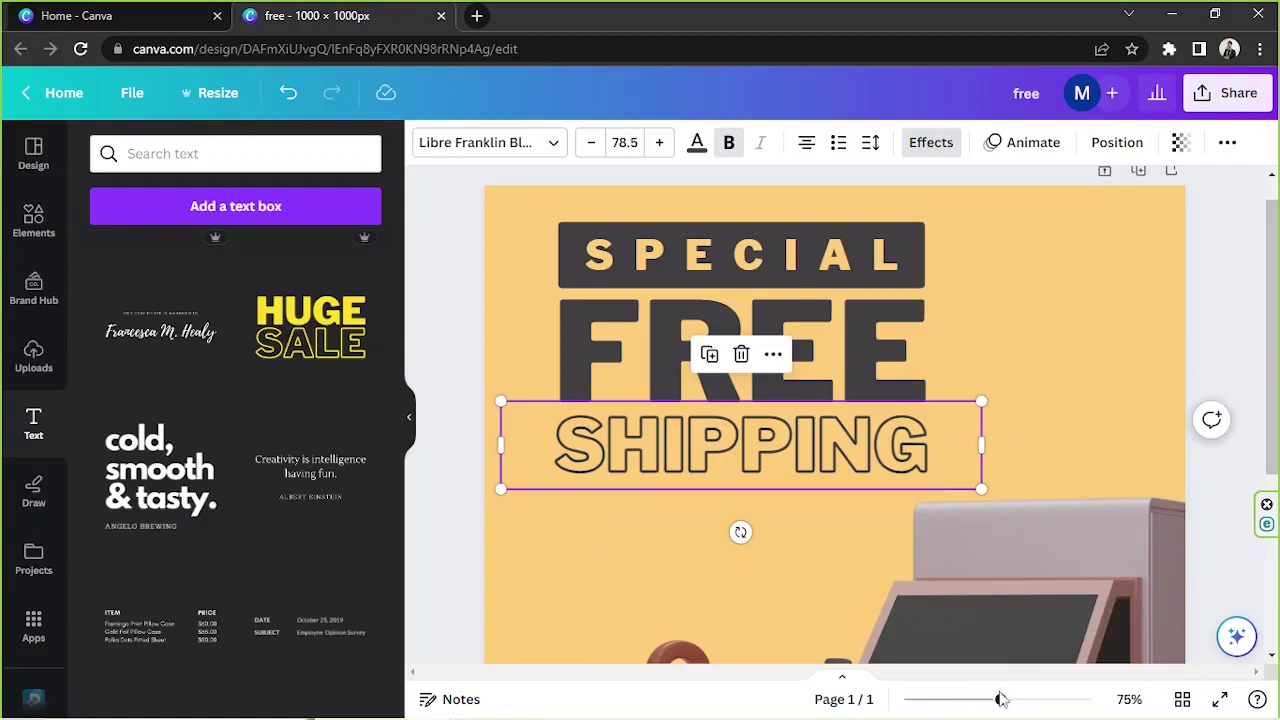
{"action": "left_click_drag", "start_coordinate": [1000, 700], "coordinate": [976, 700]}
{"action": "left_click", "coordinate": [1145, 338]}
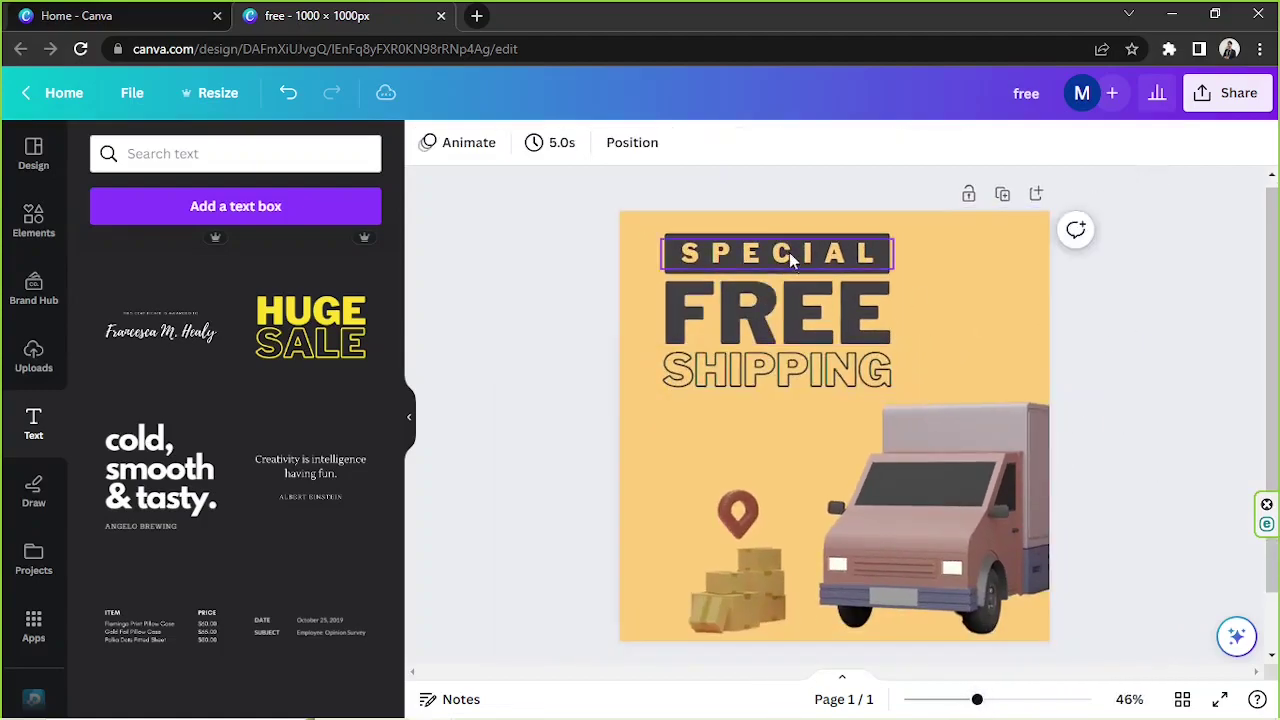
{"action": "scroll", "coordinate": [783, 453], "scroll_direction": "up", "scroll_amount": 1}
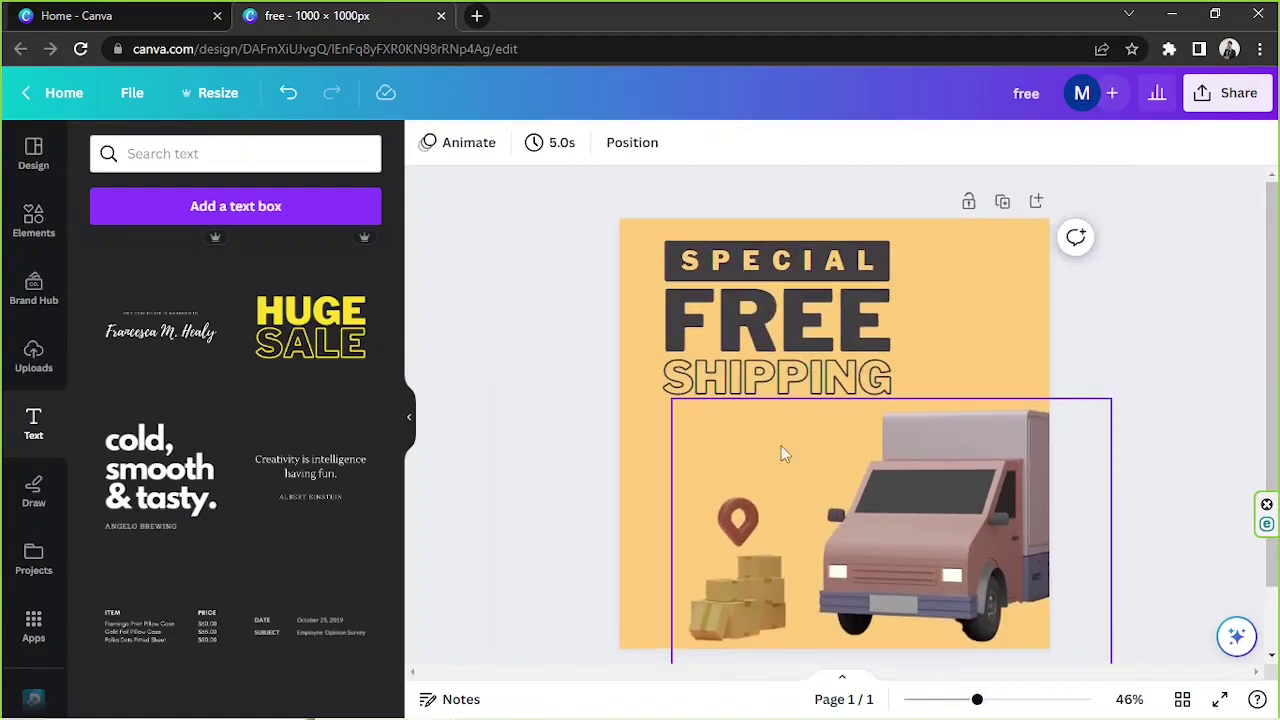
{"action": "left_click_drag", "start_coordinate": [577, 193], "coordinate": [866, 406]}
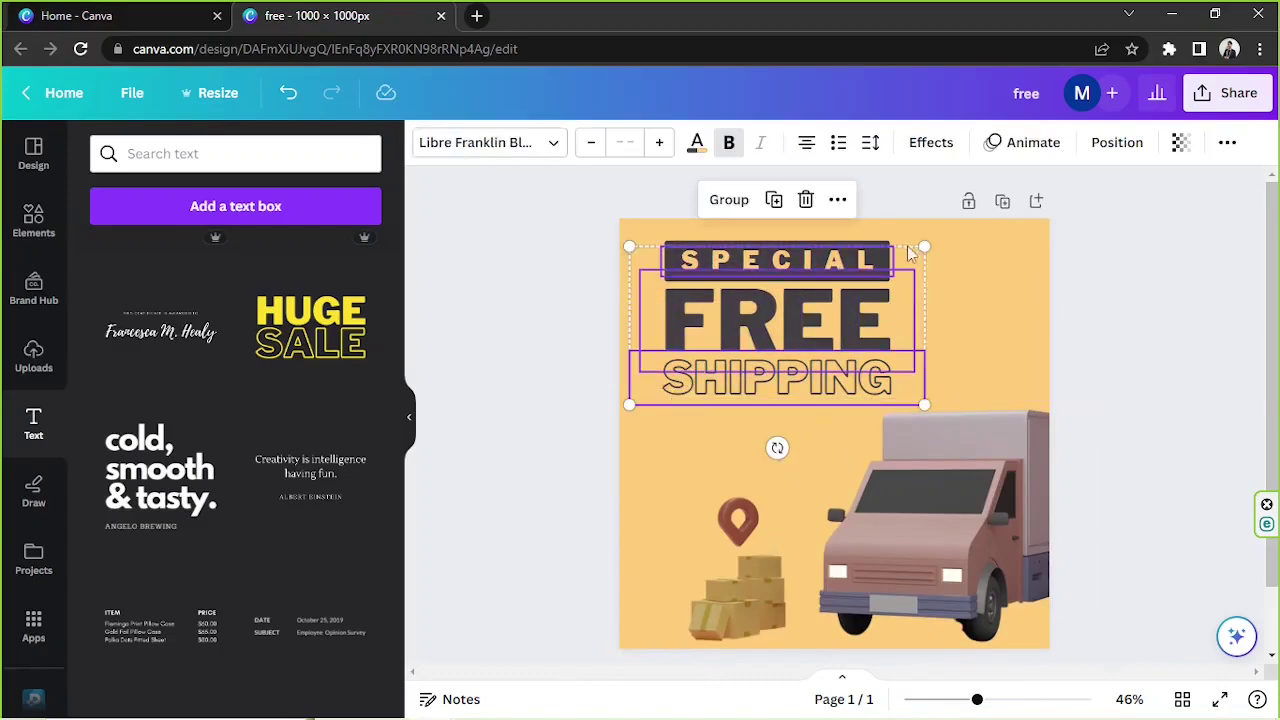
{"action": "left_click", "coordinate": [733, 205]}
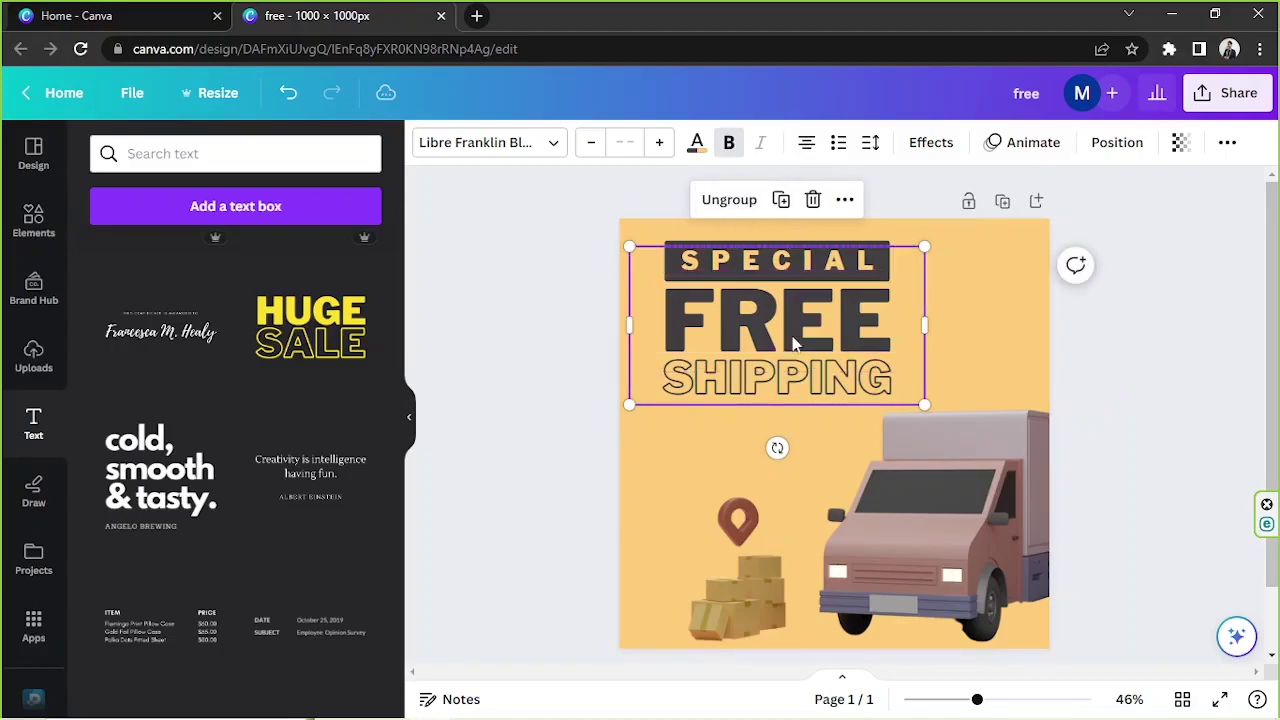
{"action": "left_click_drag", "start_coordinate": [794, 334], "coordinate": [835, 297]}
{"action": "left_click_drag", "start_coordinate": [990, 342], "coordinate": [823, 340]}
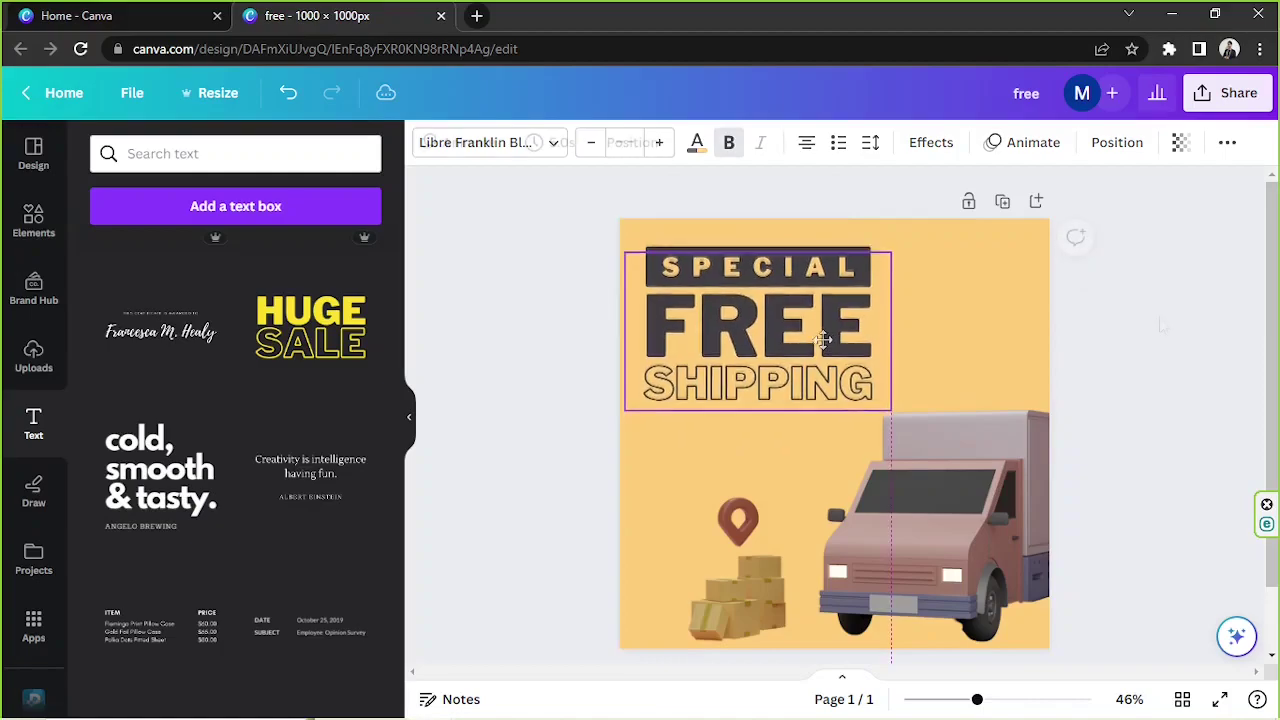
- Ungroup the headline texts and make FREE white
{"action": "left_click", "coordinate": [737, 222]}
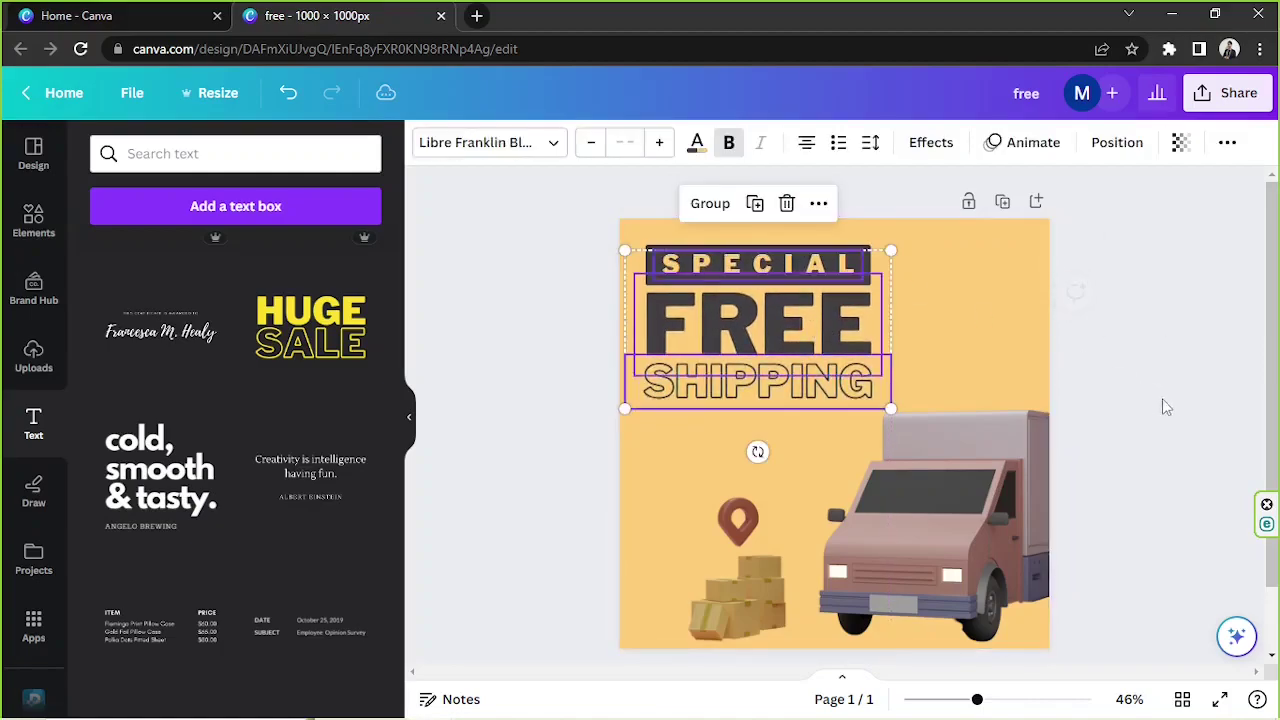
{"action": "left_click", "coordinate": [1172, 407]}
{"action": "left_click", "coordinate": [786, 340]}
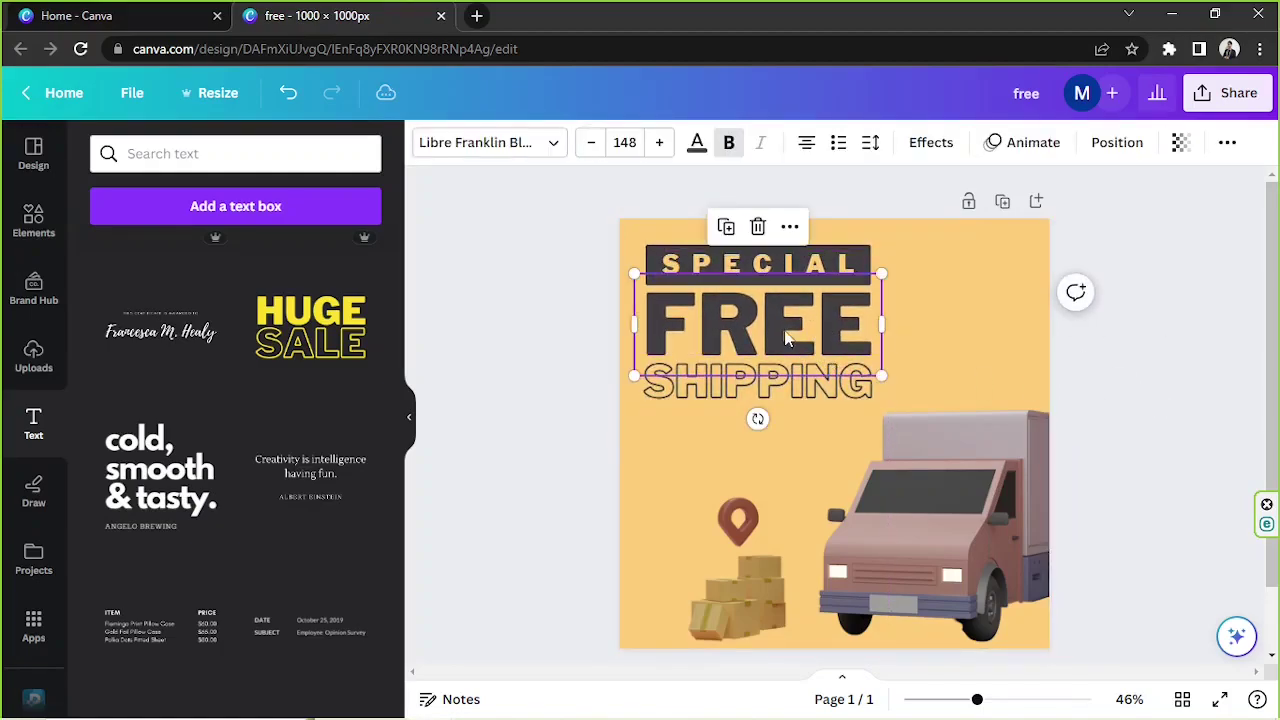
{"action": "left_click", "coordinate": [697, 145]}
{"action": "scroll", "coordinate": [332, 348], "scroll_direction": "down", "scroll_amount": 2}
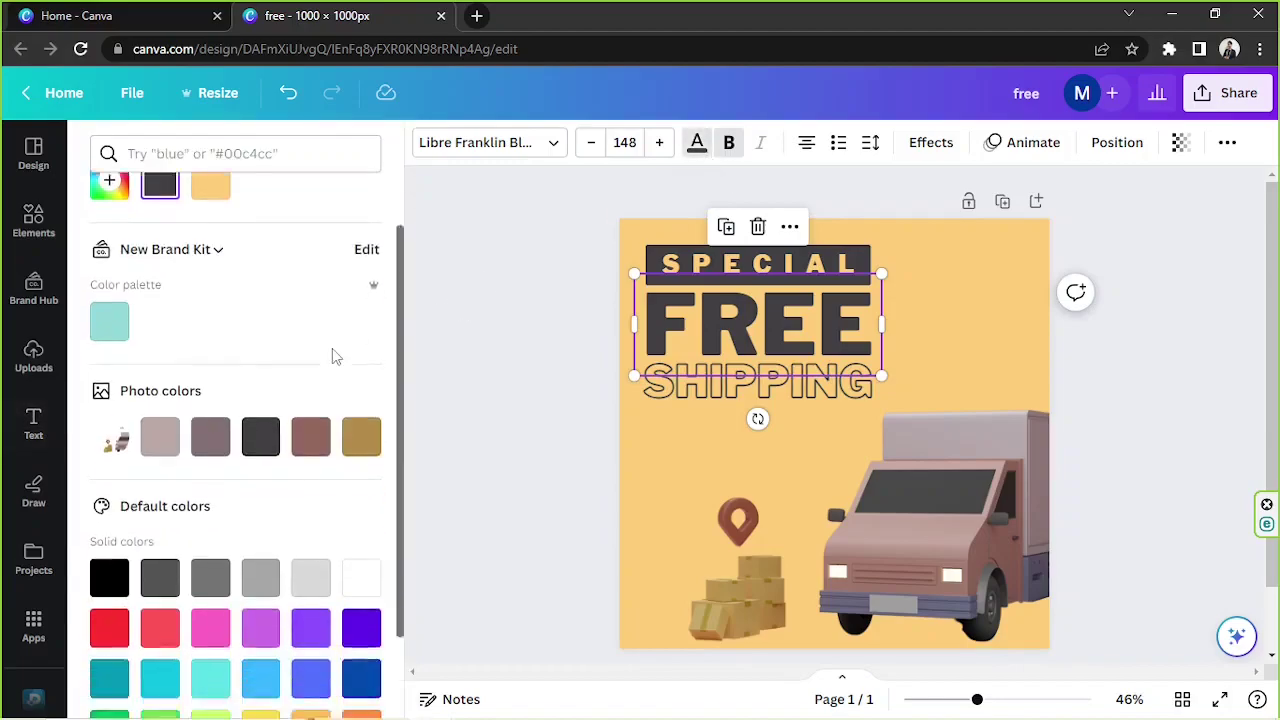
{"action": "scroll", "coordinate": [335, 398], "scroll_direction": "up", "scroll_amount": 2}
{"action": "scroll", "coordinate": [330, 420], "scroll_direction": "down", "scroll_amount": 2}
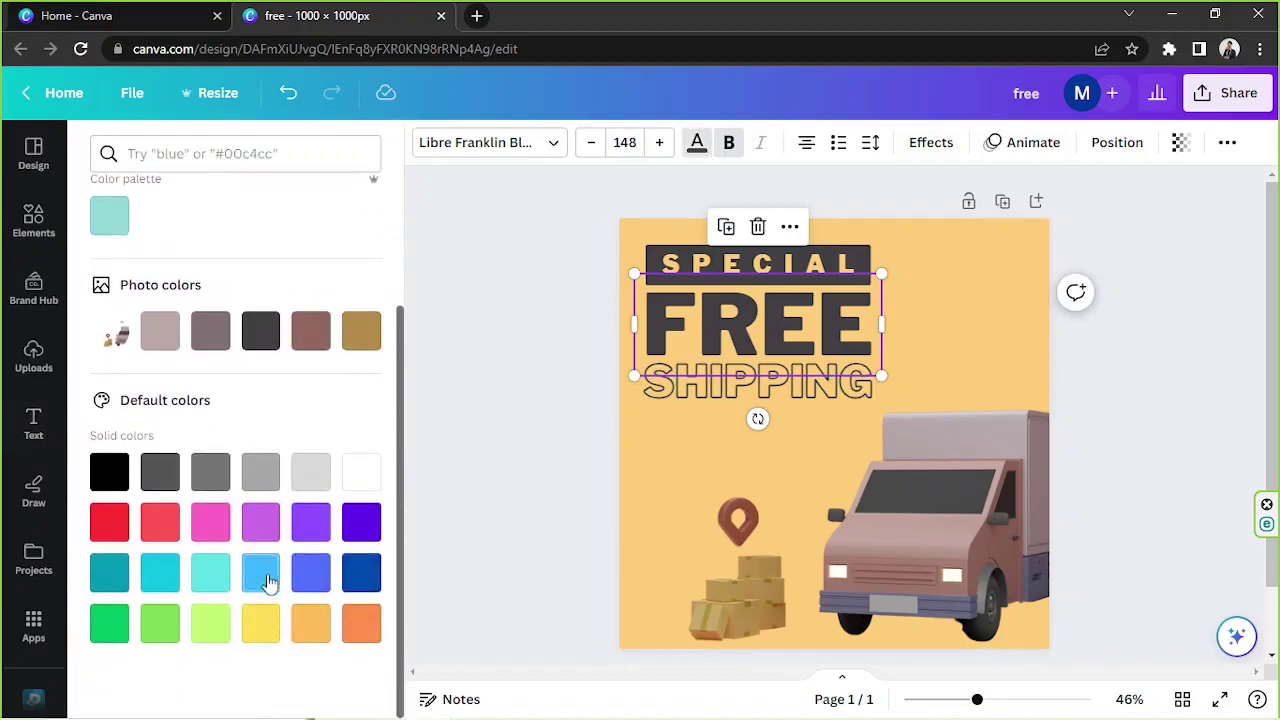
{"action": "left_click", "coordinate": [271, 638]}
{"action": "scroll", "coordinate": [395, 592], "scroll_direction": "down", "scroll_amount": 1}
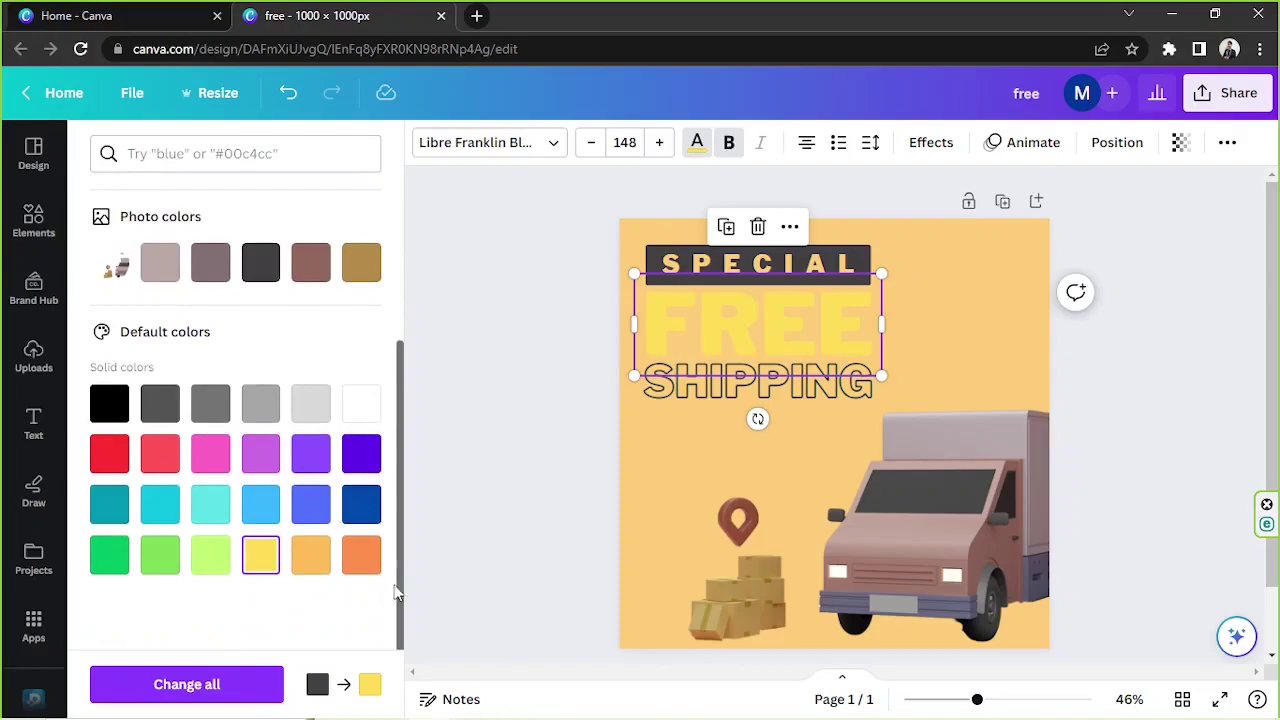
{"action": "left_click", "coordinate": [361, 404]}
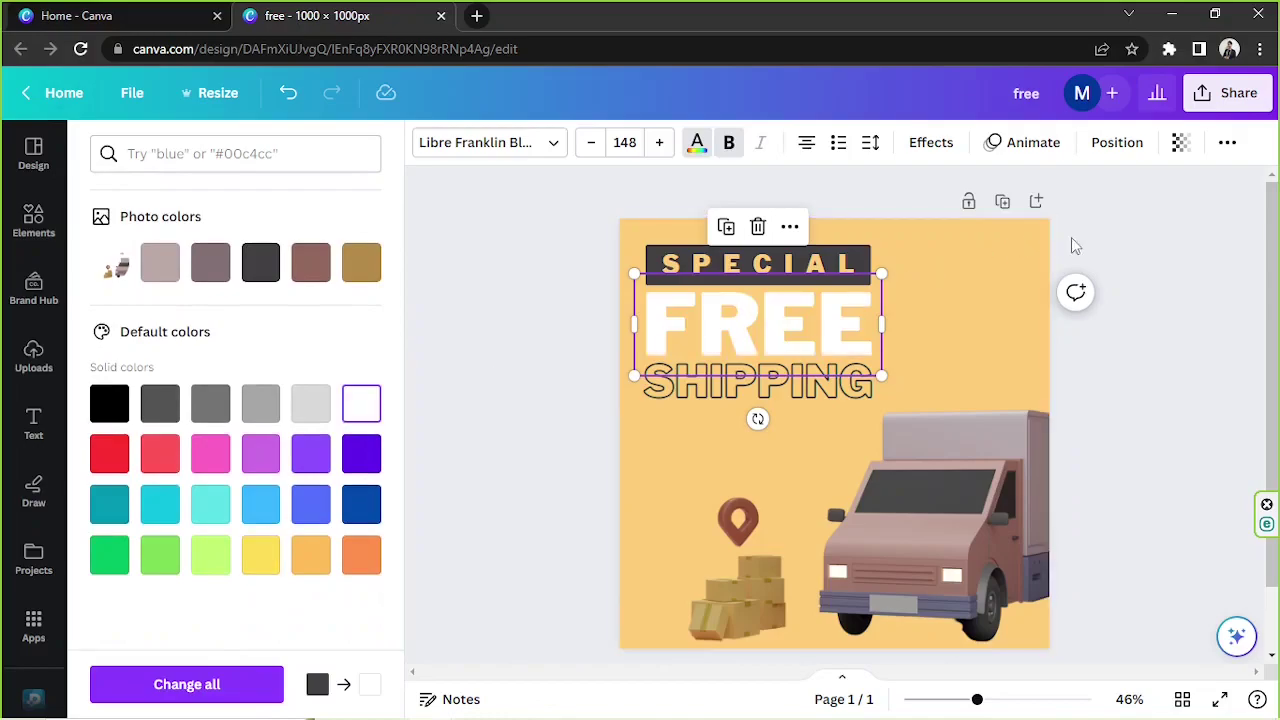
- Give FREE a dark grey drop shadow, then clear the selection
{"action": "left_click", "coordinate": [931, 143]}
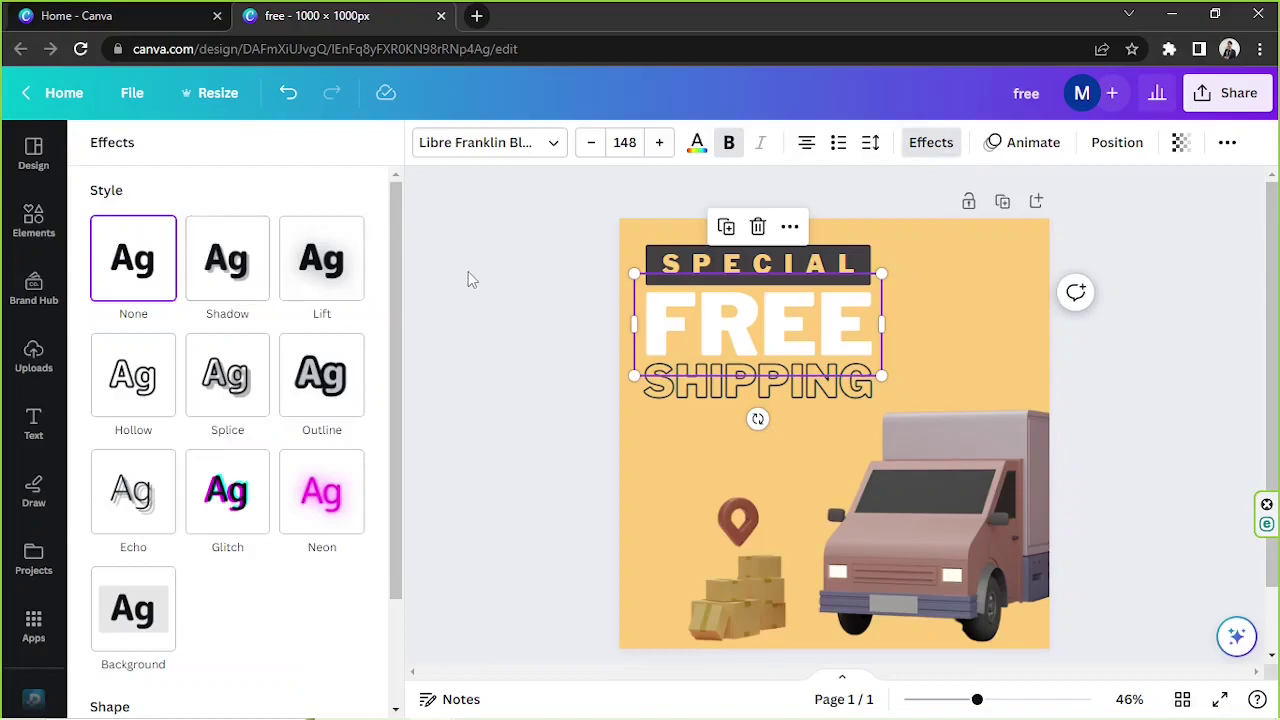
{"action": "left_click", "coordinate": [227, 258]}
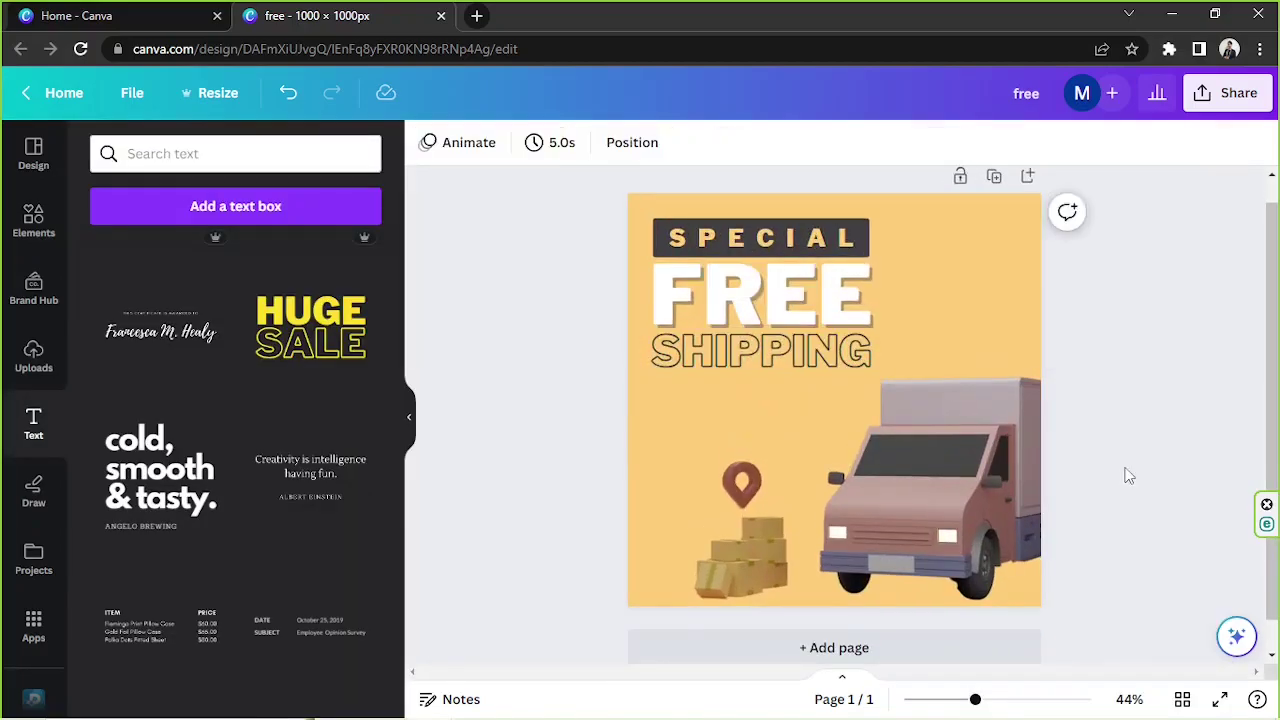
{"action": "left_click", "coordinate": [790, 305]}
{"action": "left_click", "coordinate": [1094, 371]}
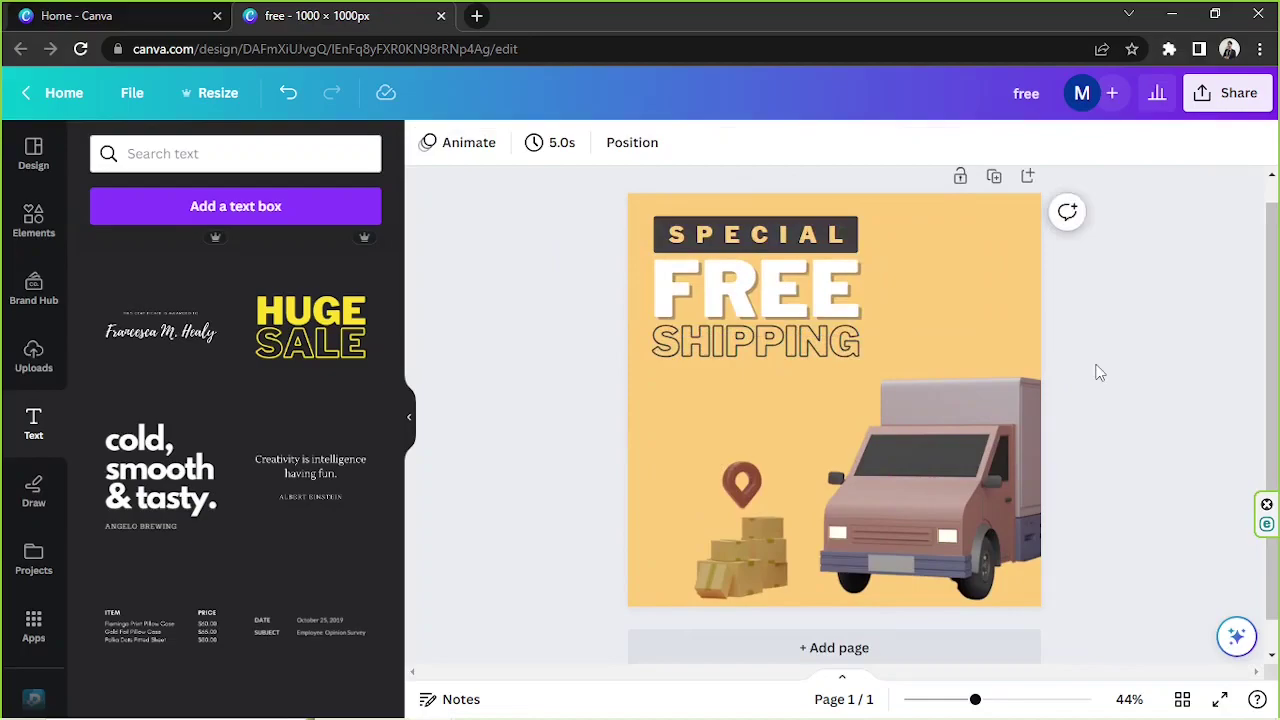
{"action": "left_click", "coordinate": [996, 434]}
{"action": "left_click", "coordinate": [910, 398]}
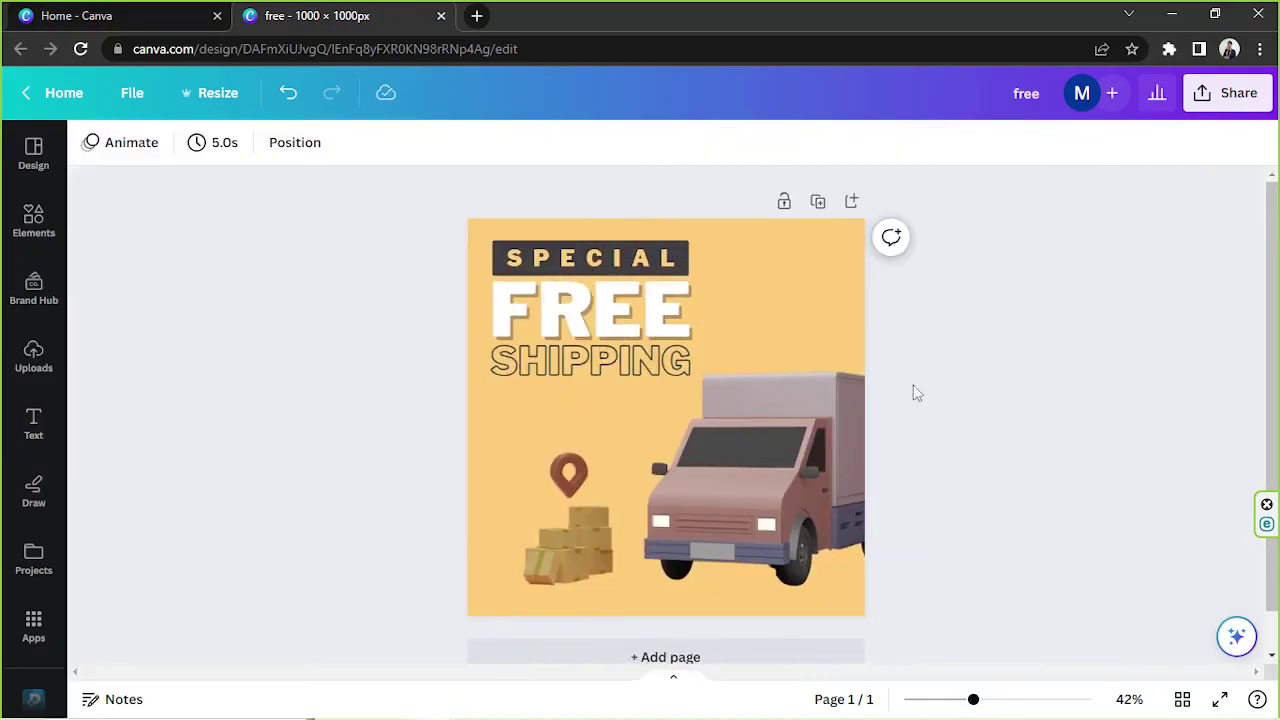
- Search Elements for 'splash' and filter the results to Graphics
{"action": "left_click", "coordinate": [913, 331]}
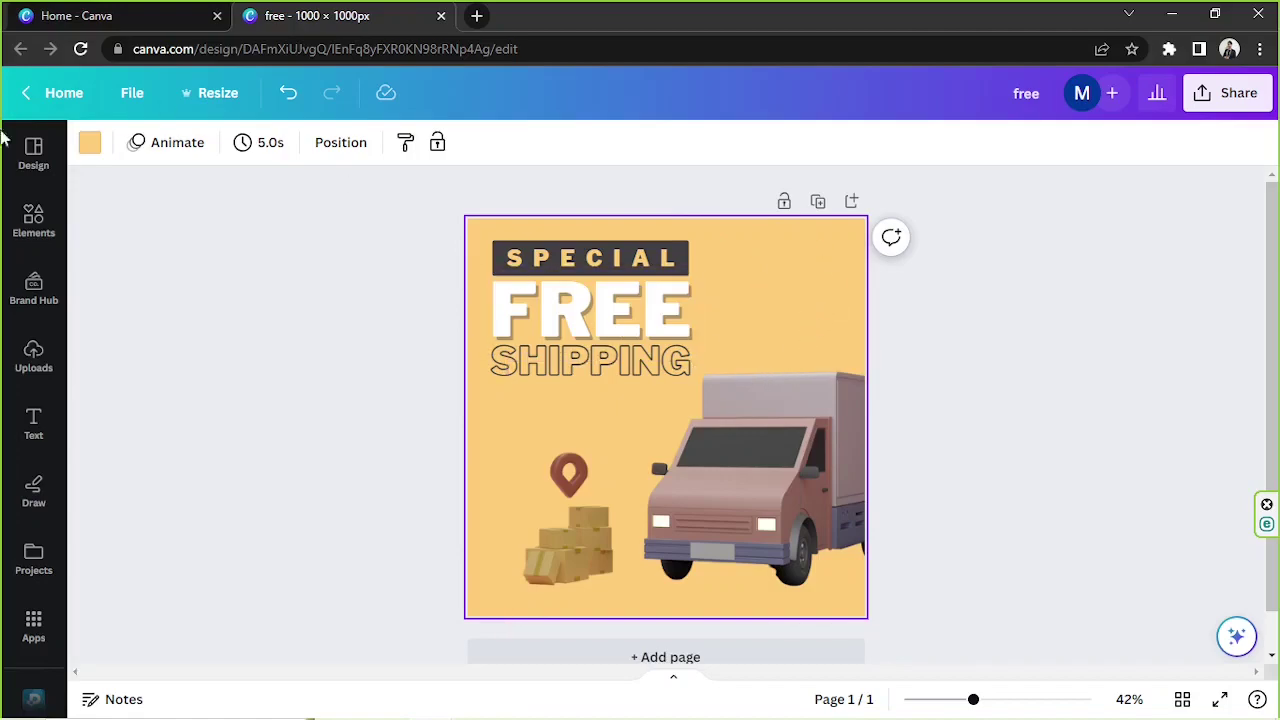
{"action": "left_click", "coordinate": [33, 222]}
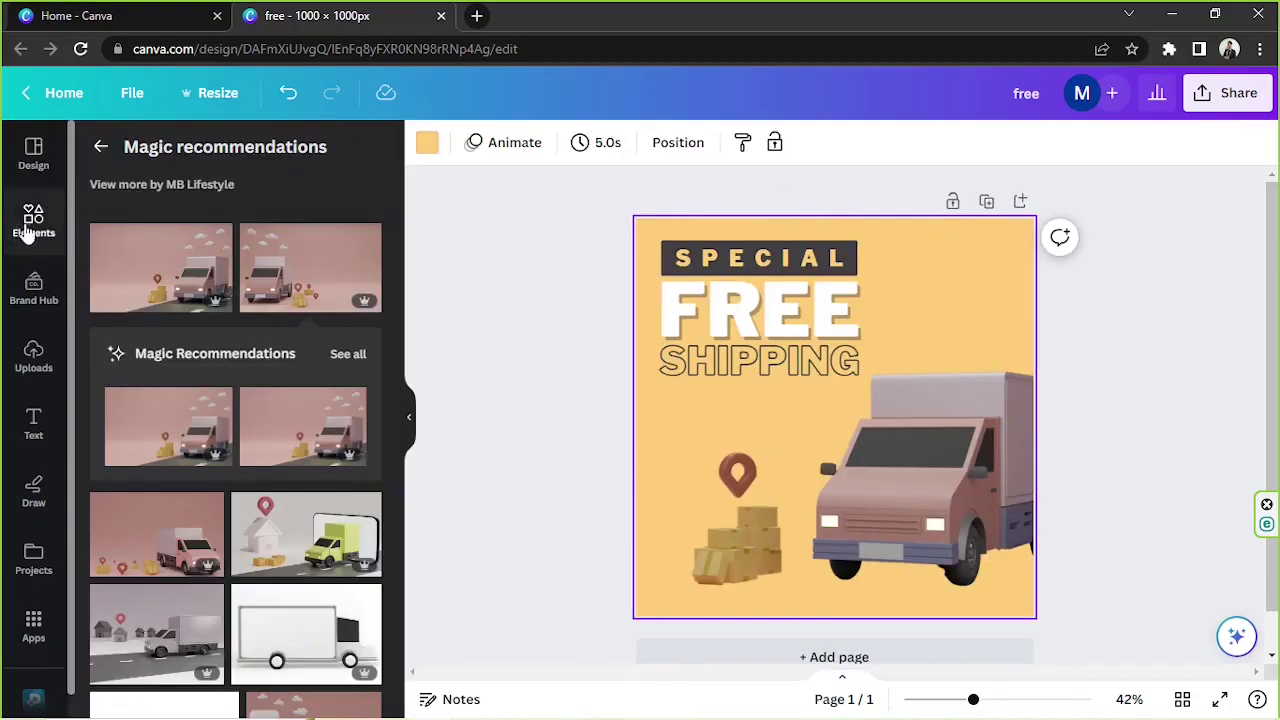
{"action": "left_click", "coordinate": [100, 145]}
{"action": "triple_click", "coordinate": [227, 155]}
{"action": "key", "text": "BackSpace"}
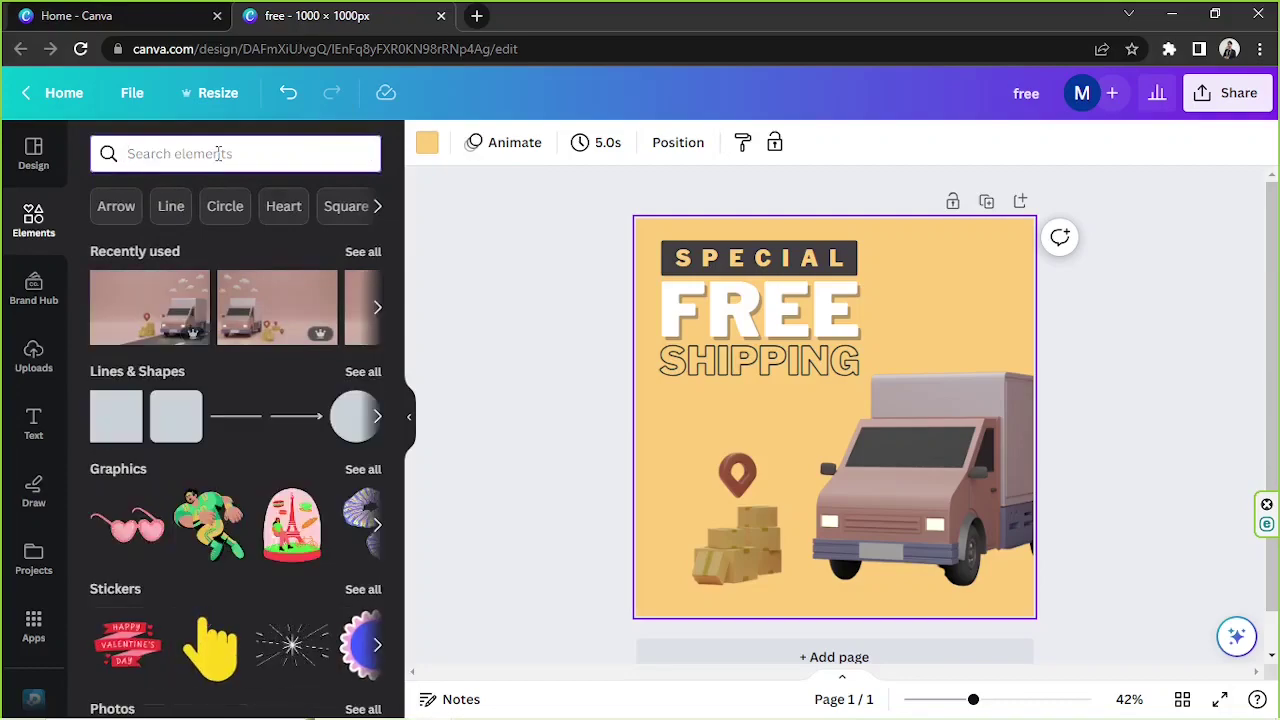
{"action": "type", "text": "splash"}
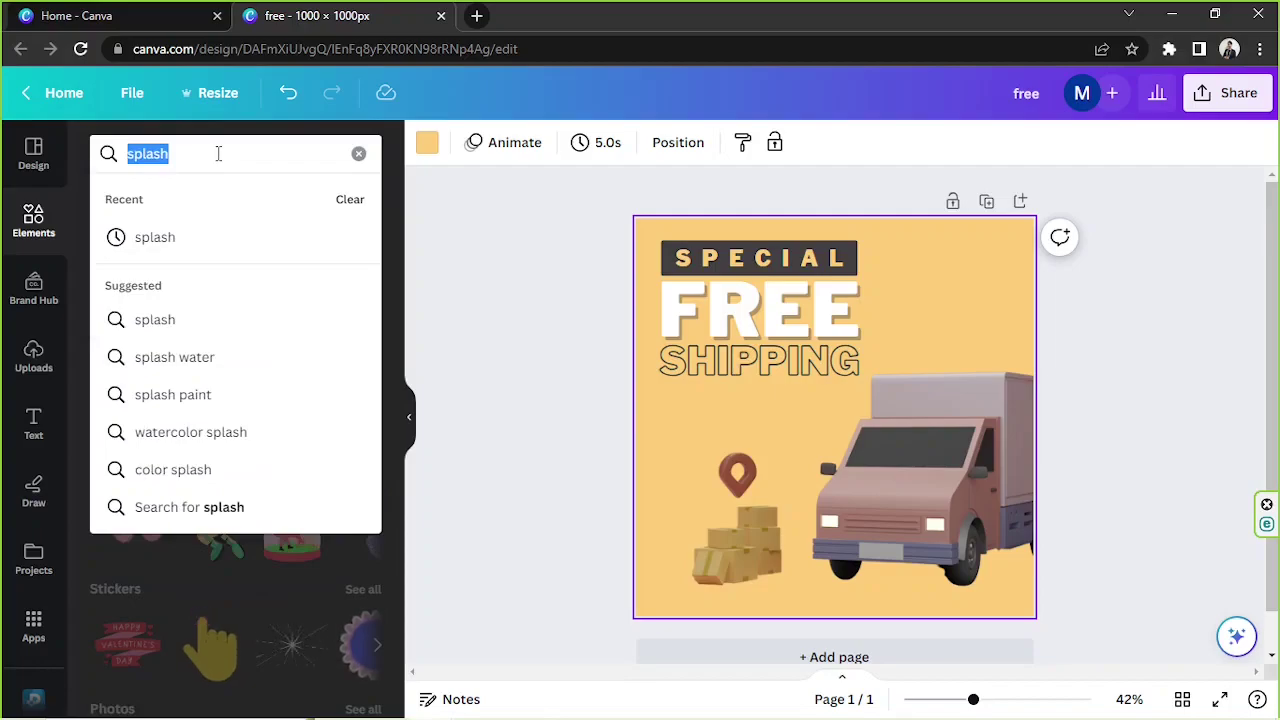
{"action": "key", "text": "Return"}
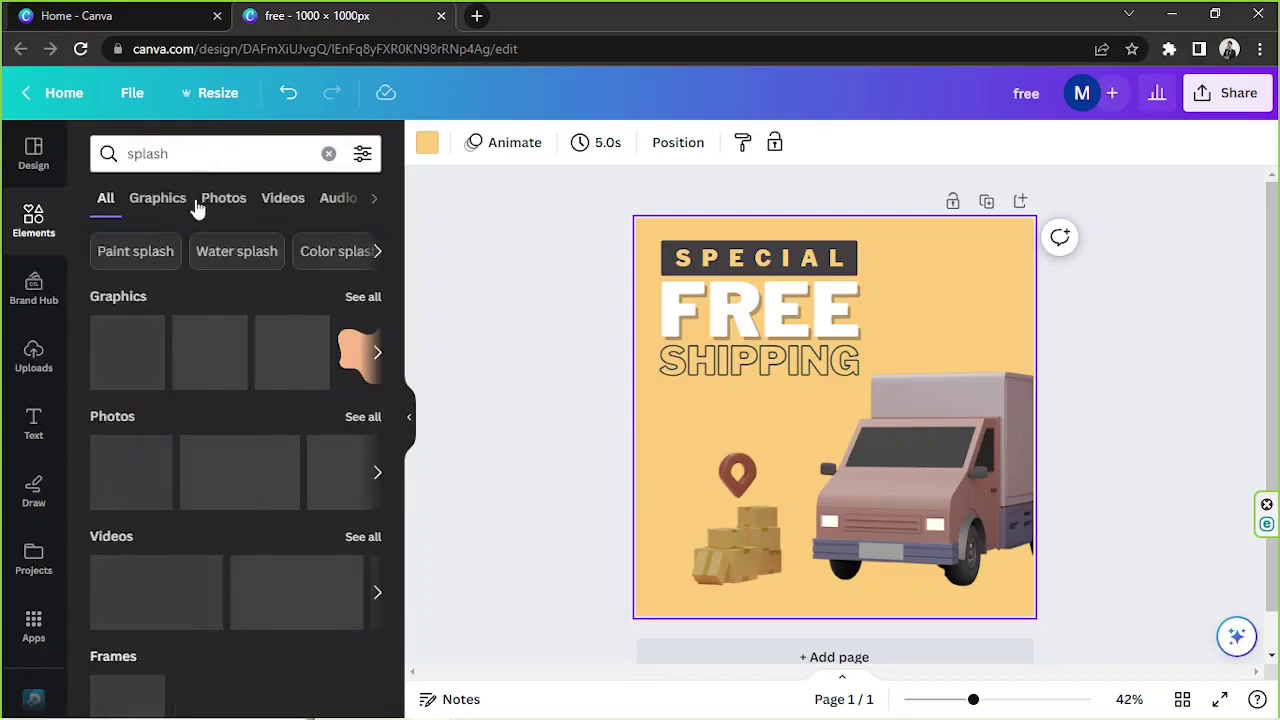
{"action": "left_click", "coordinate": [147, 204]}
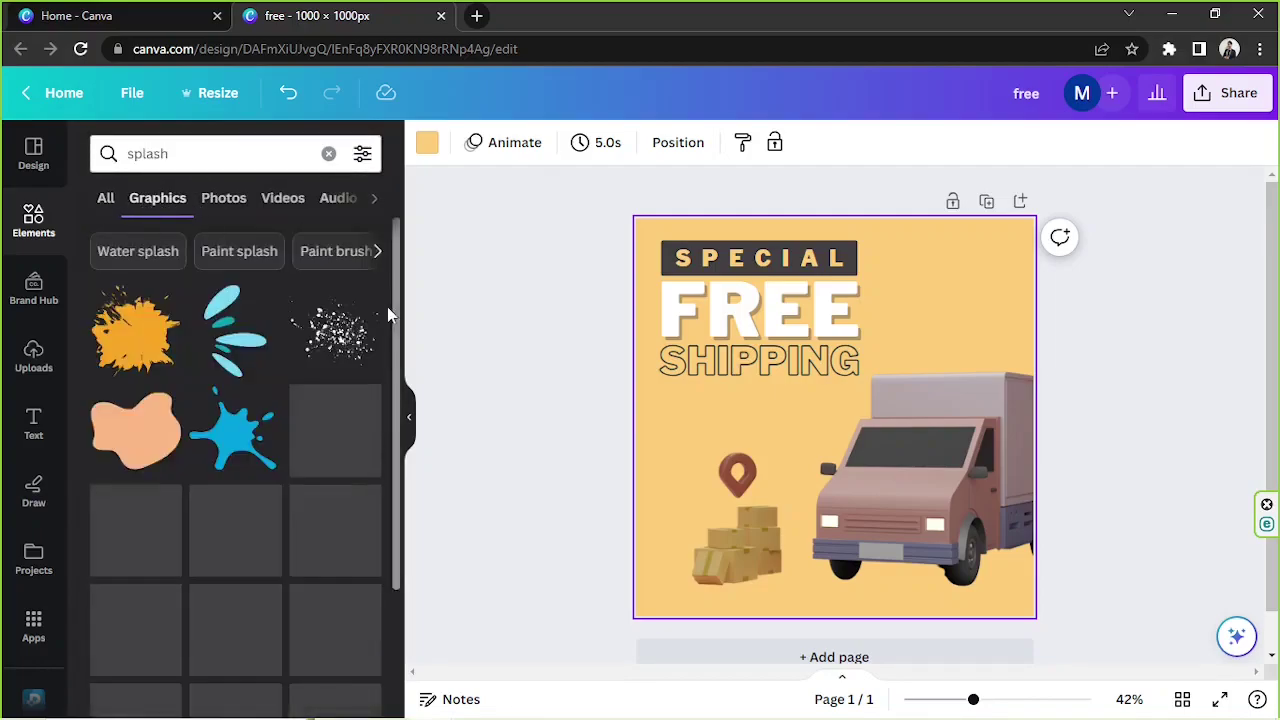
{"action": "scroll", "coordinate": [378, 300], "scroll_direction": "down", "scroll_amount": 3}
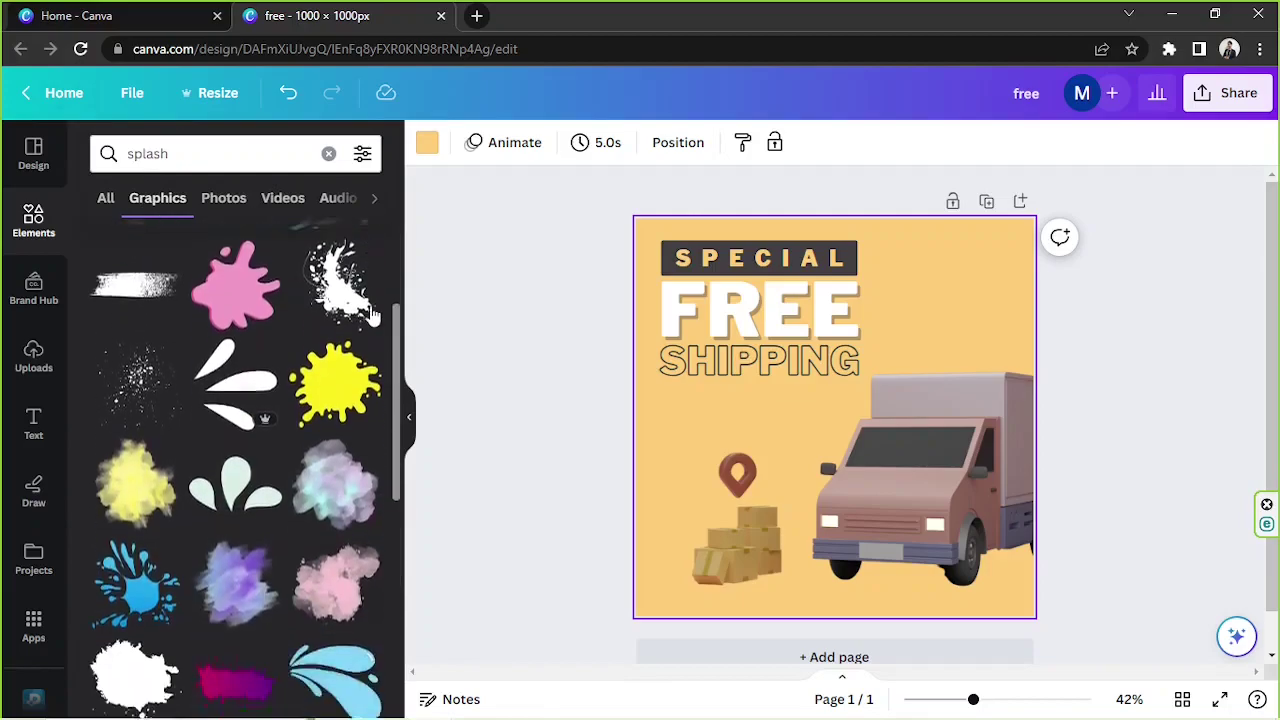
- Search for 'three lines' graphics and browse the results
{"action": "left_click", "coordinate": [205, 155]}
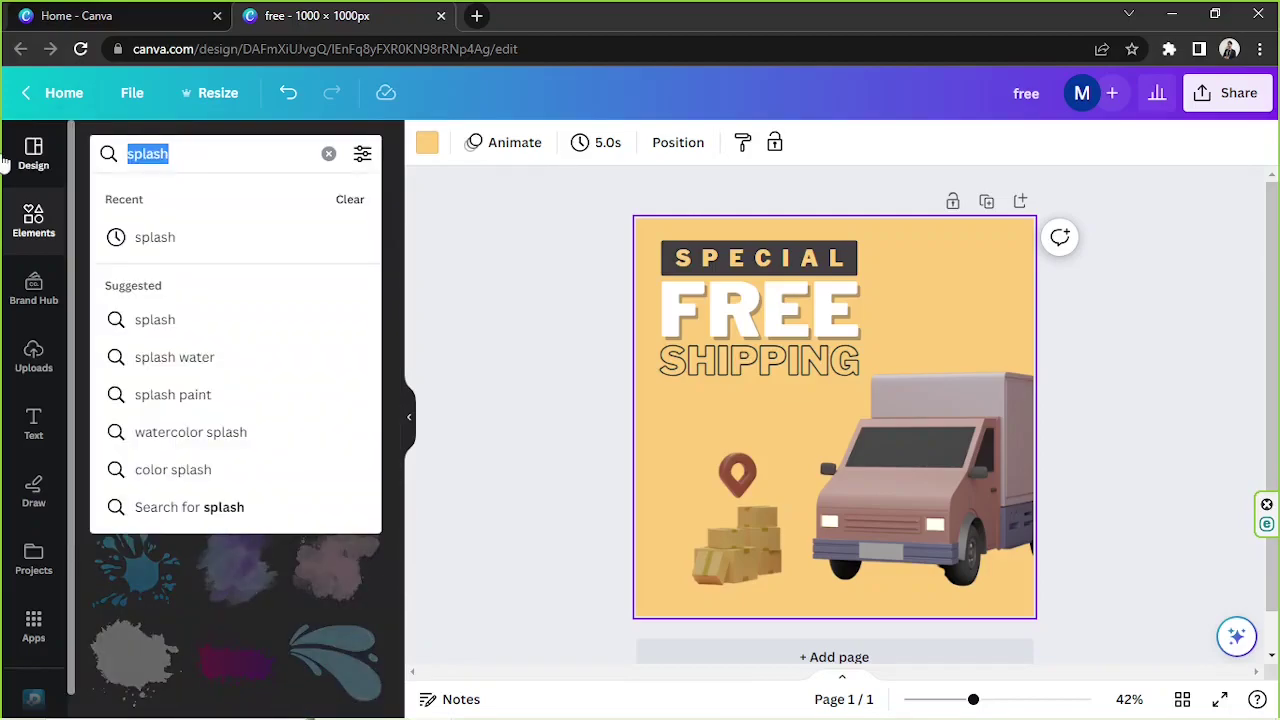
{"action": "type", "text": "three lines"}
{"action": "key", "text": "Return"}
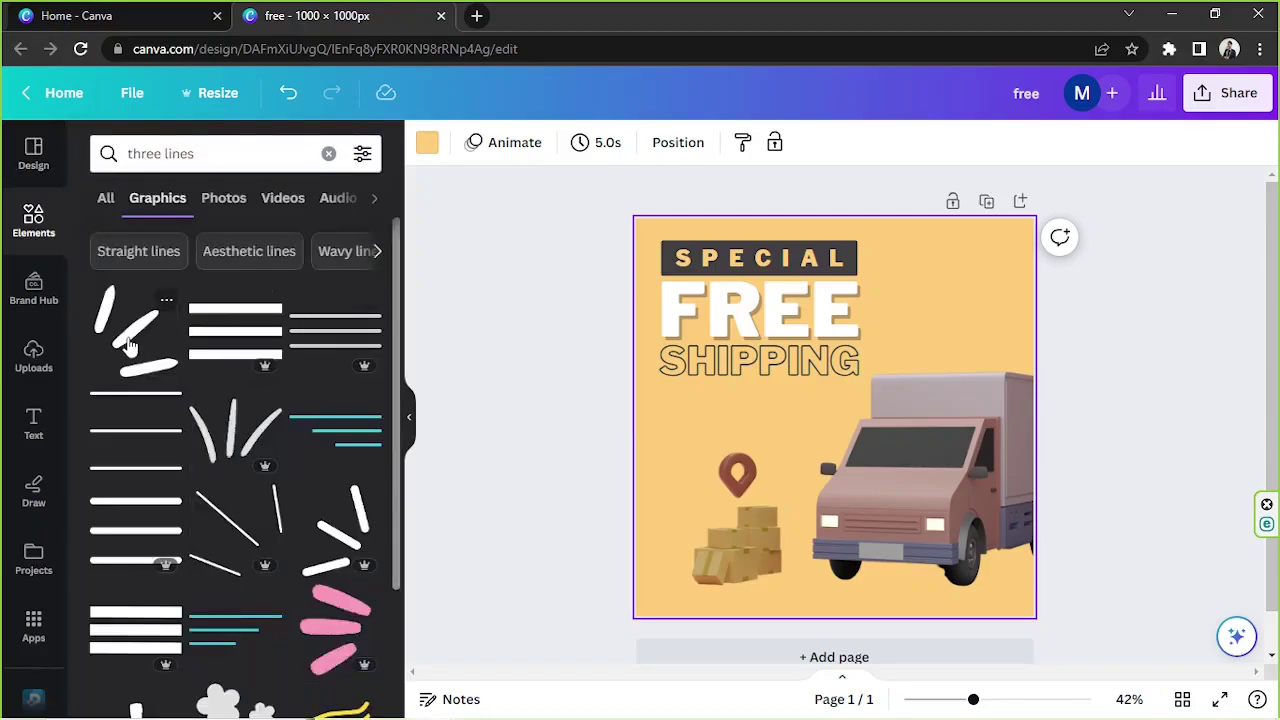
{"action": "scroll", "coordinate": [130, 345], "scroll_direction": "down", "scroll_amount": 3}
{"action": "scroll", "coordinate": [315, 467], "scroll_direction": "down", "scroll_amount": 3}
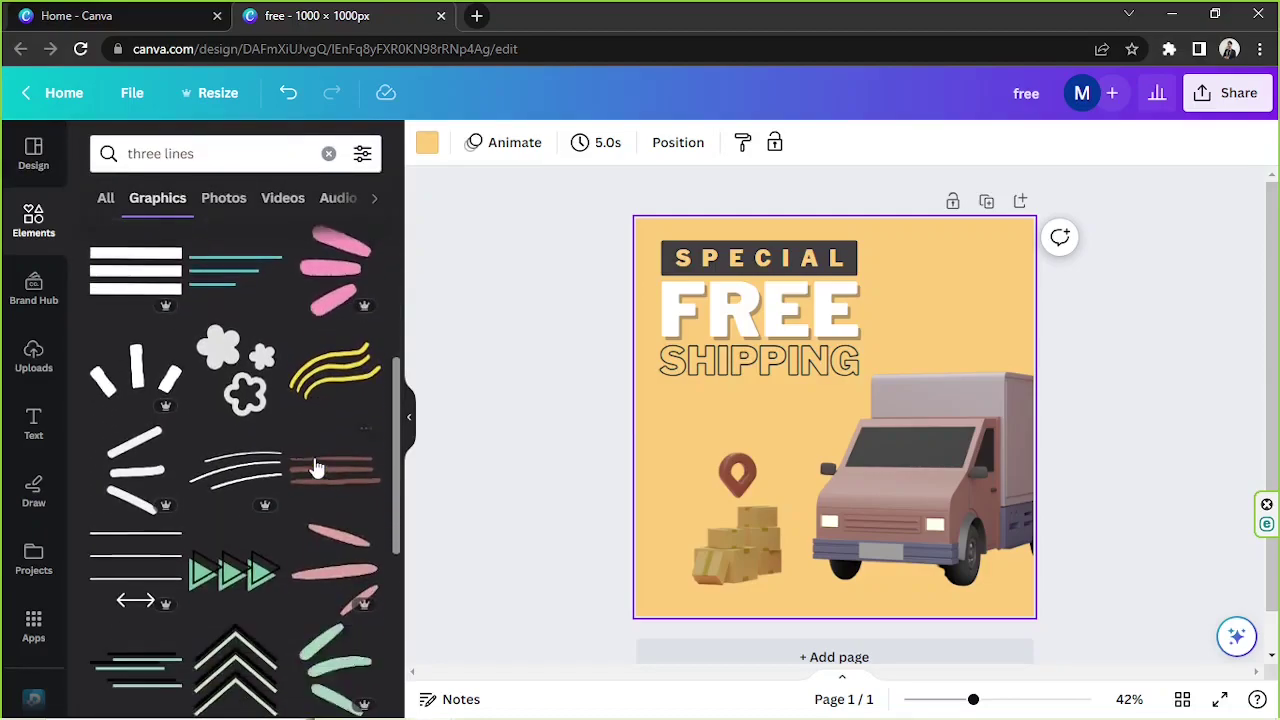
- Add the three-stroke graphic at top right beside FREE, rotated about 45° and shrunk
{"action": "left_click", "coordinate": [317, 466]}
{"action": "left_click_drag", "start_coordinate": [818, 420], "coordinate": [945, 313]}
{"action": "mouse_move", "coordinate": [1076, 310]}
{"action": "left_mouse_down"}
{"action": "mouse_move", "coordinate": [1074, 397]}
{"action": "mouse_move", "coordinate": [1054, 391]}
{"action": "left_mouse_up"}
{"action": "left_click_drag", "start_coordinate": [1061, 296], "coordinate": [924, 290]}
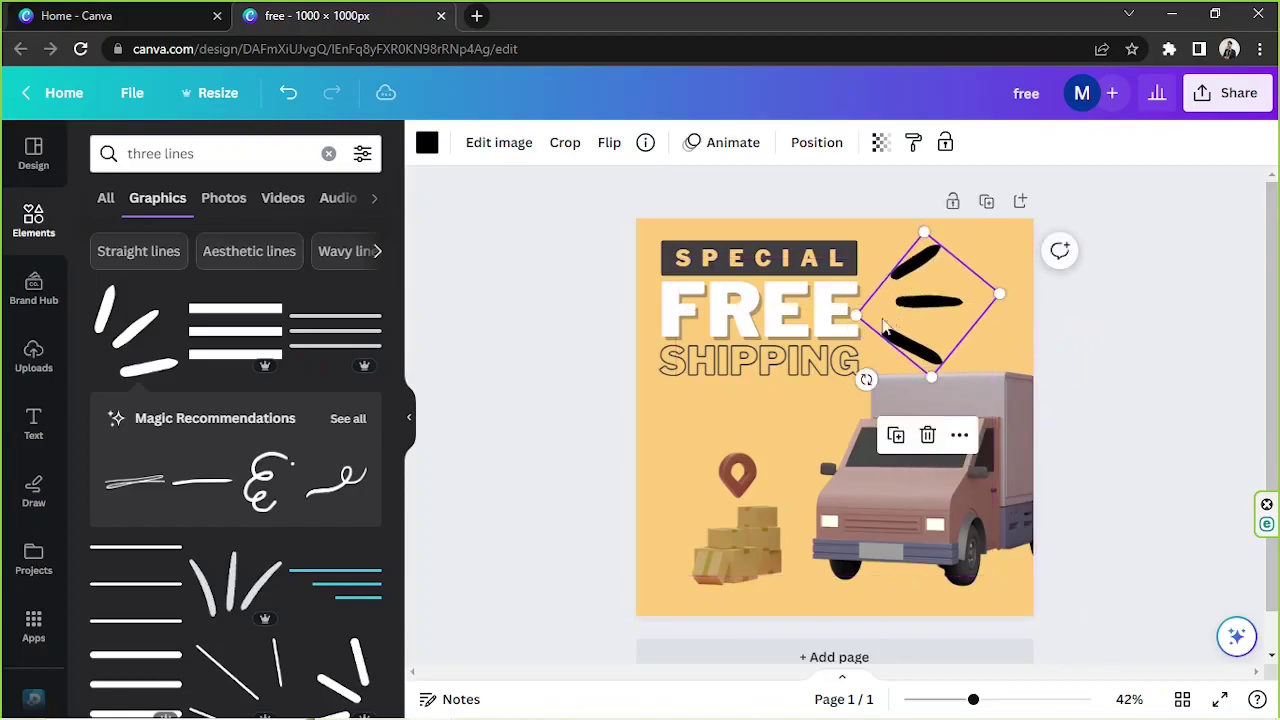
{"action": "left_click_drag", "start_coordinate": [863, 376], "coordinate": [872, 384]}
{"action": "left_click_drag", "start_coordinate": [938, 314], "coordinate": [920, 310]}
- Colour the strokes dark grey and collapse the elements side panel
{"action": "left_click", "coordinate": [427, 145]}
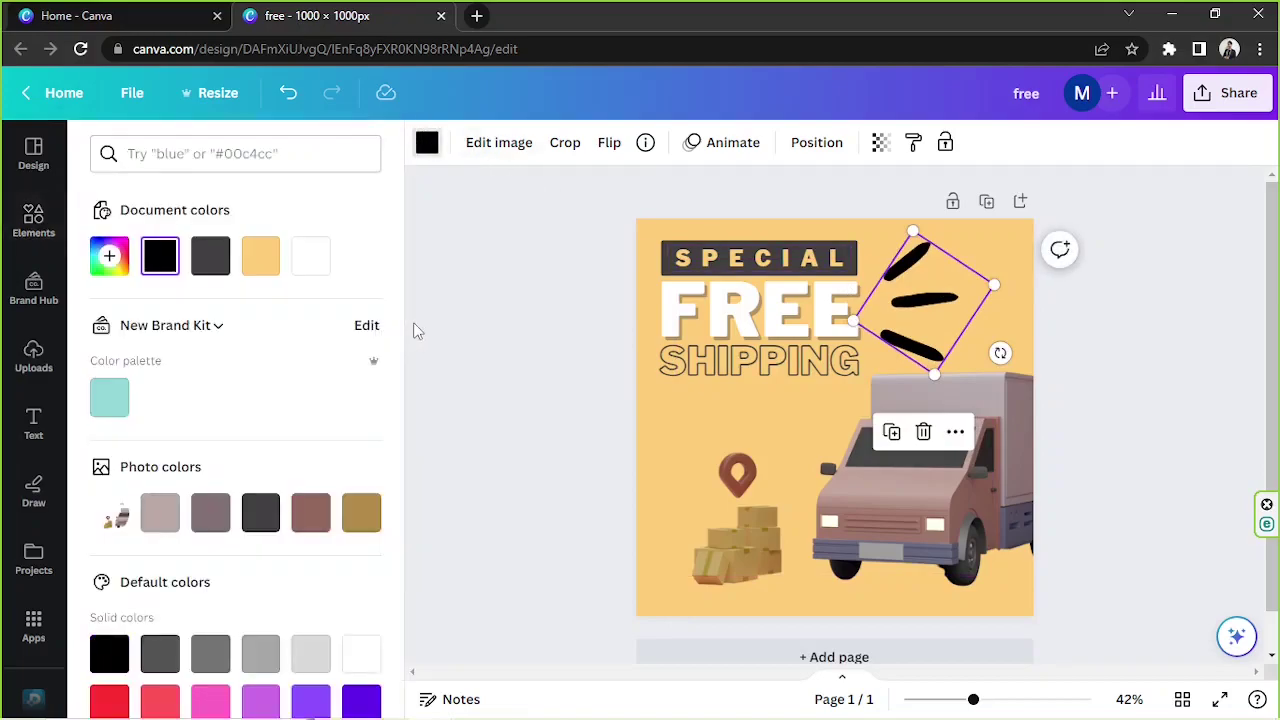
{"action": "left_click", "coordinate": [210, 262]}
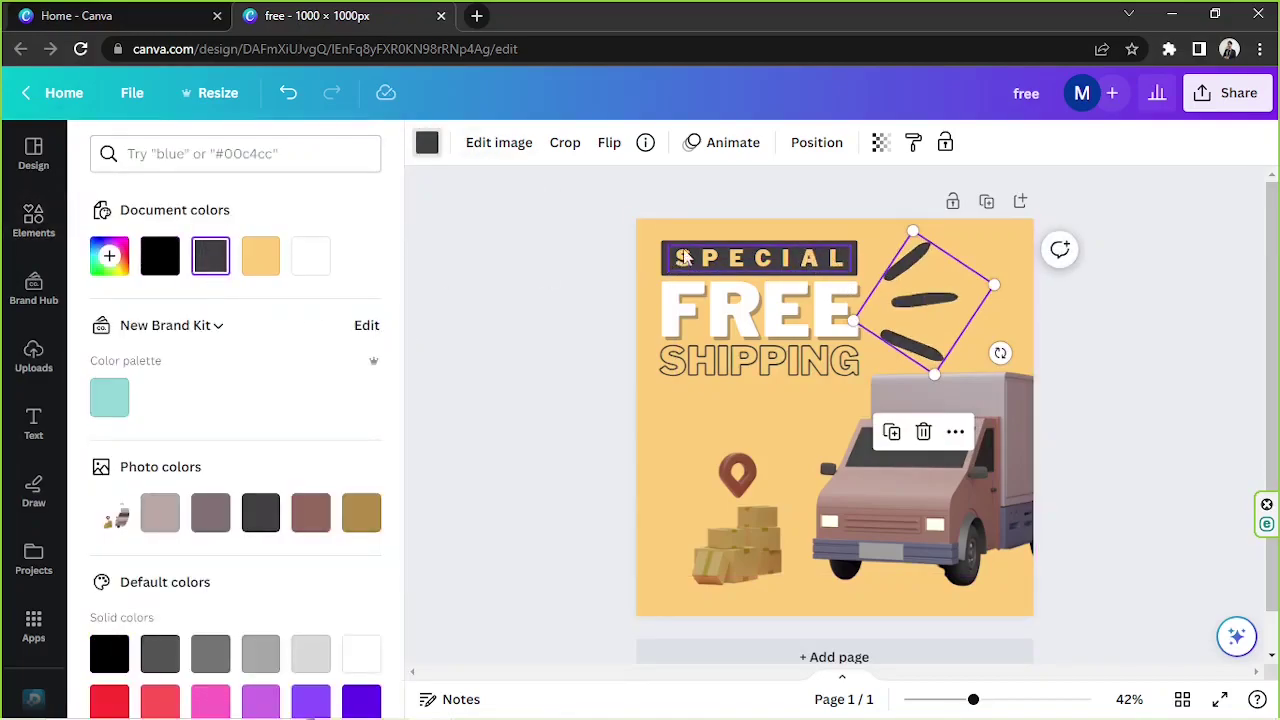
{"action": "key", "text": "Escape"}
{"action": "left_click", "coordinate": [995, 327]}
{"action": "left_click", "coordinate": [916, 303]}
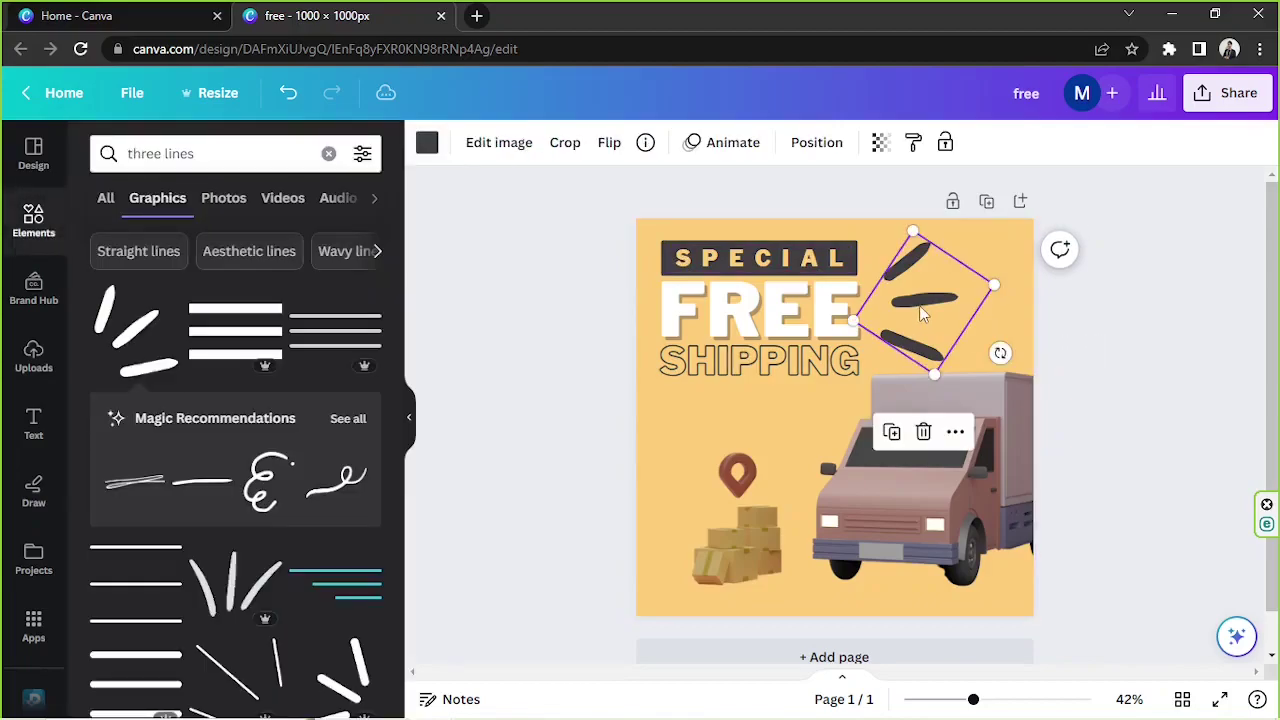
{"action": "left_click", "coordinate": [1133, 348]}
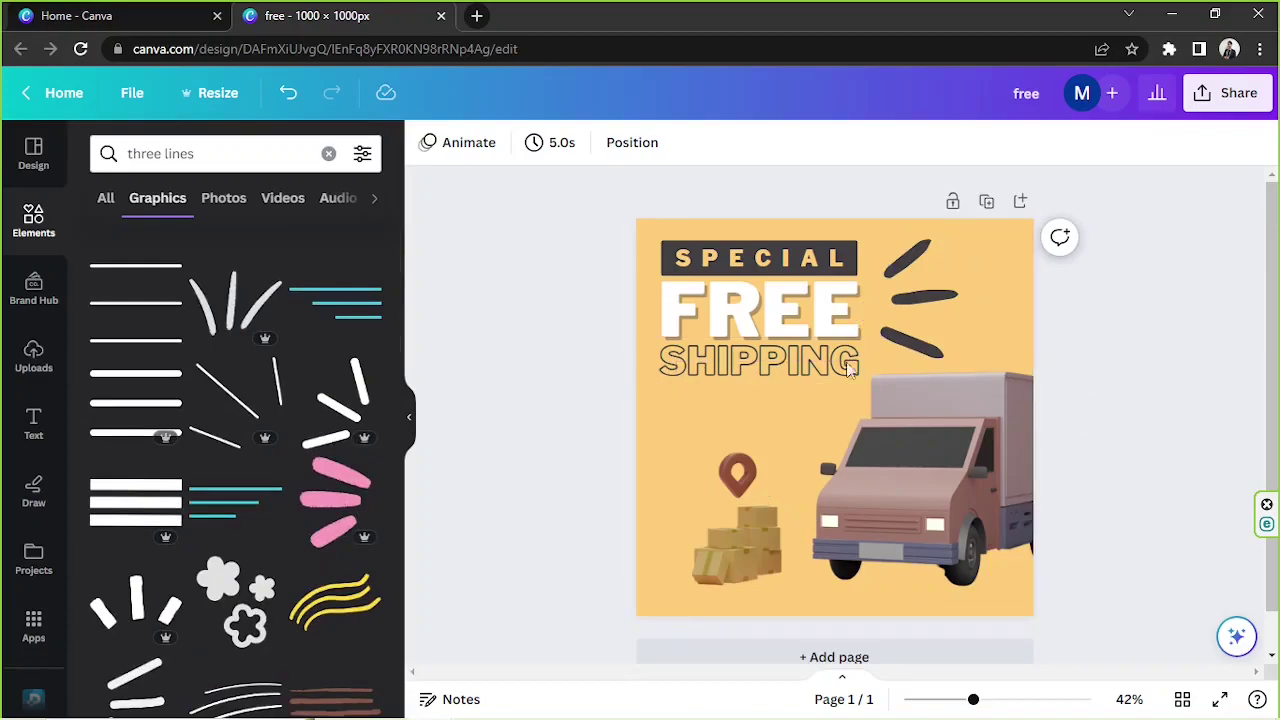
{"action": "scroll", "coordinate": [235, 450], "scroll_direction": "down", "scroll_amount": 2}
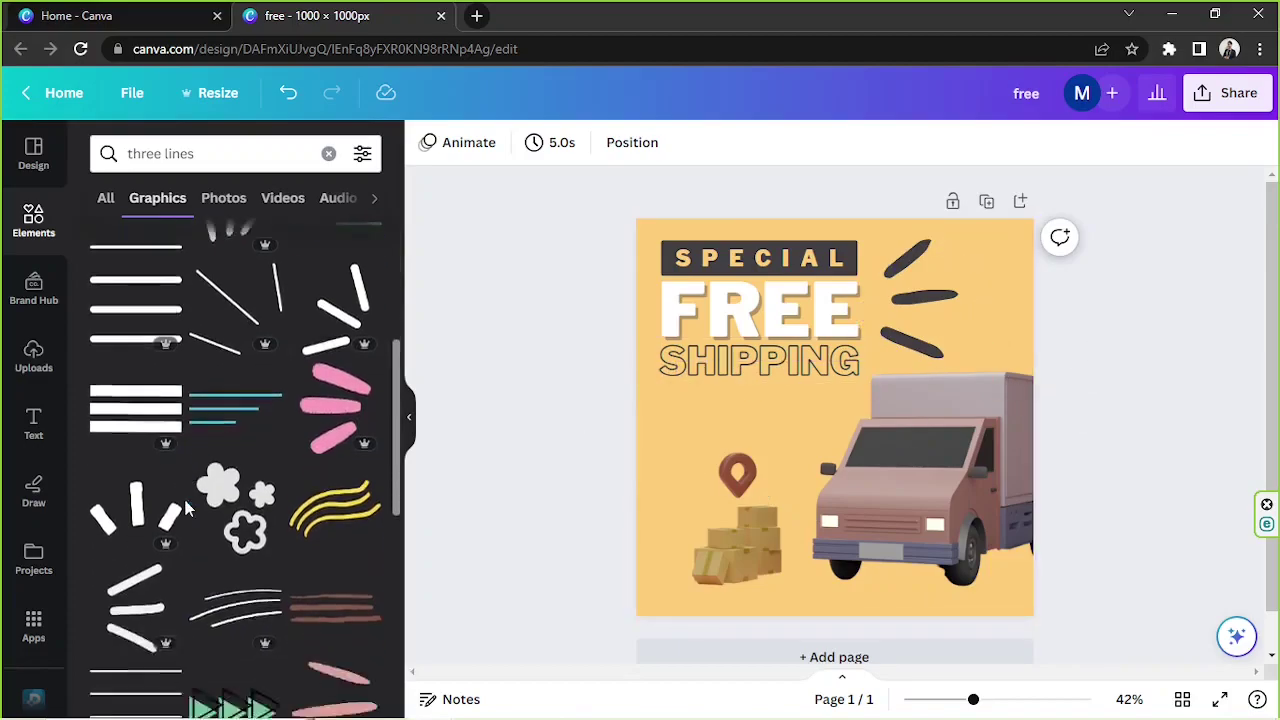
{"action": "left_click", "coordinate": [416, 438]}
{"action": "left_click_drag", "start_coordinate": [289, 200], "coordinate": [1019, 537]}
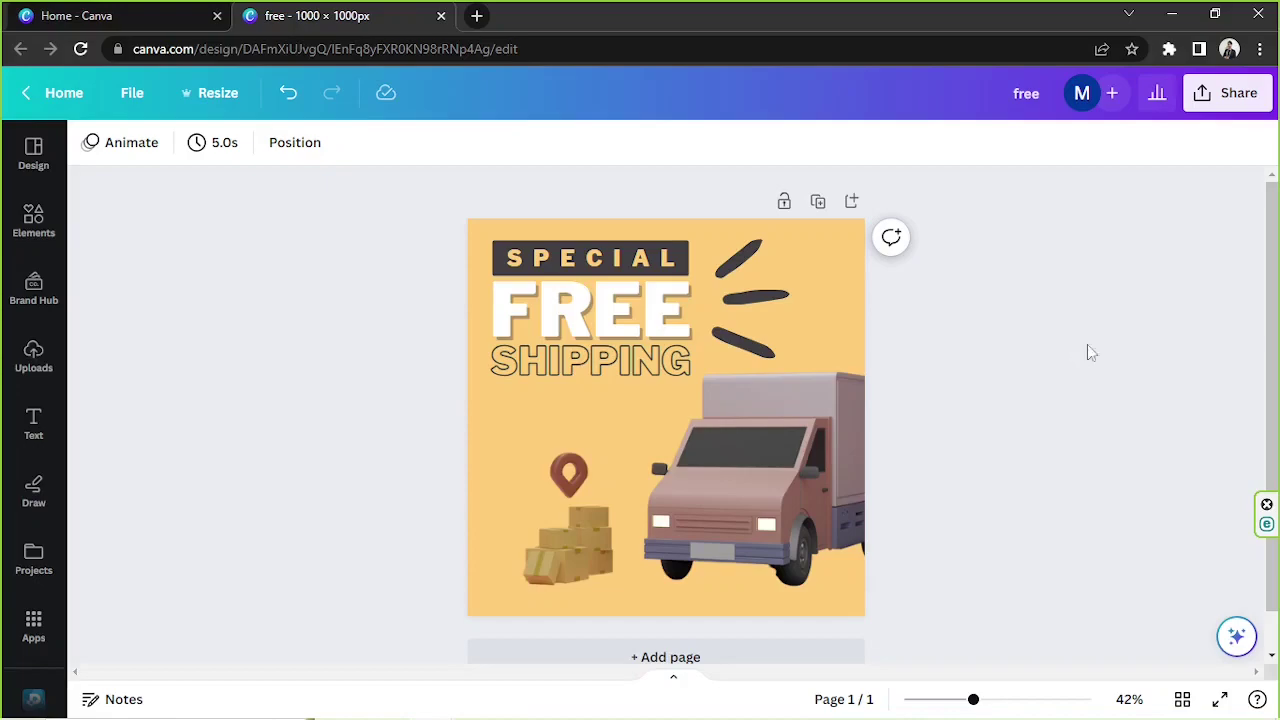
- Look through the Share on social options in the Share menu
{"action": "left_click", "coordinate": [1240, 93]}
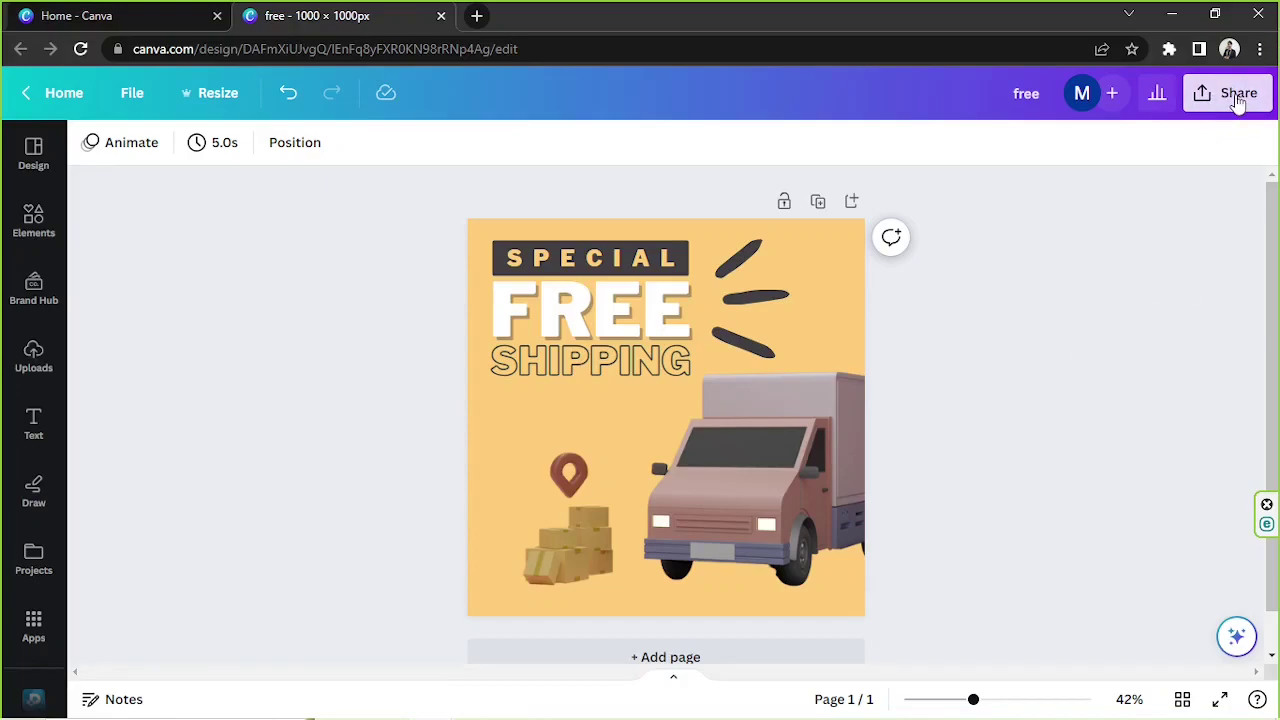
{"action": "scroll", "coordinate": [1260, 183], "scroll_direction": "down", "scroll_amount": 2}
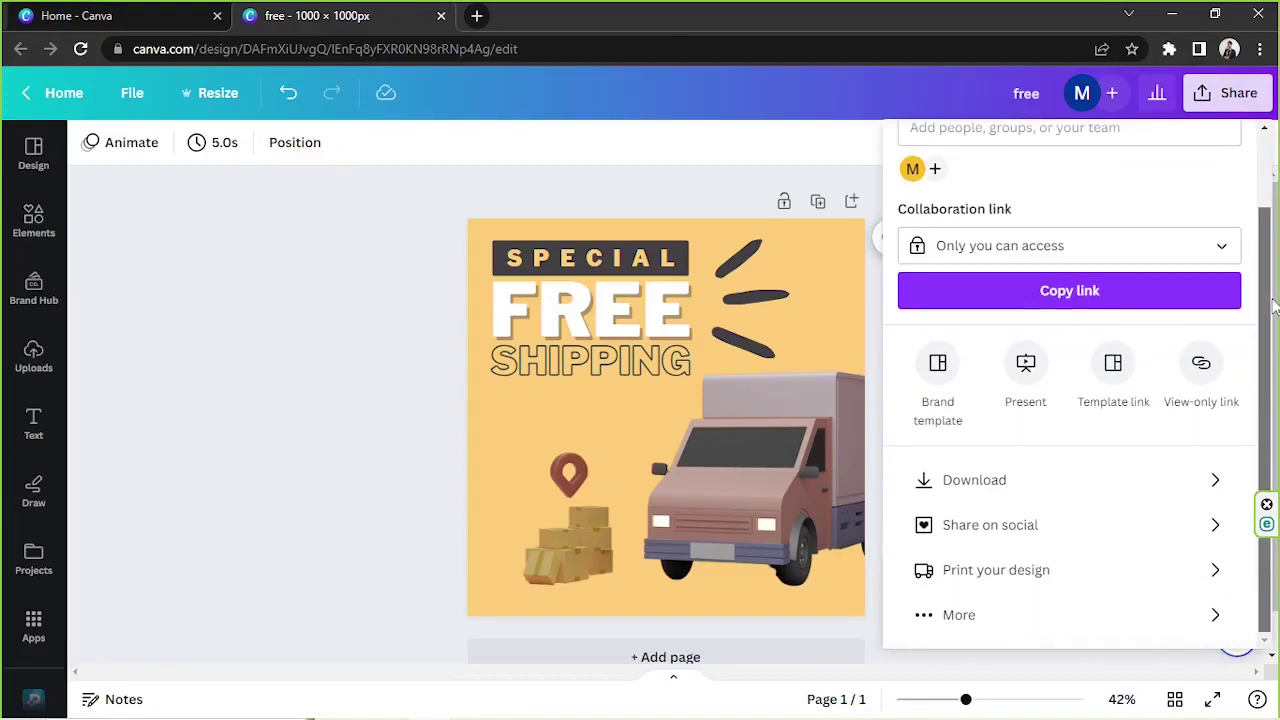
{"action": "left_click", "coordinate": [988, 534]}
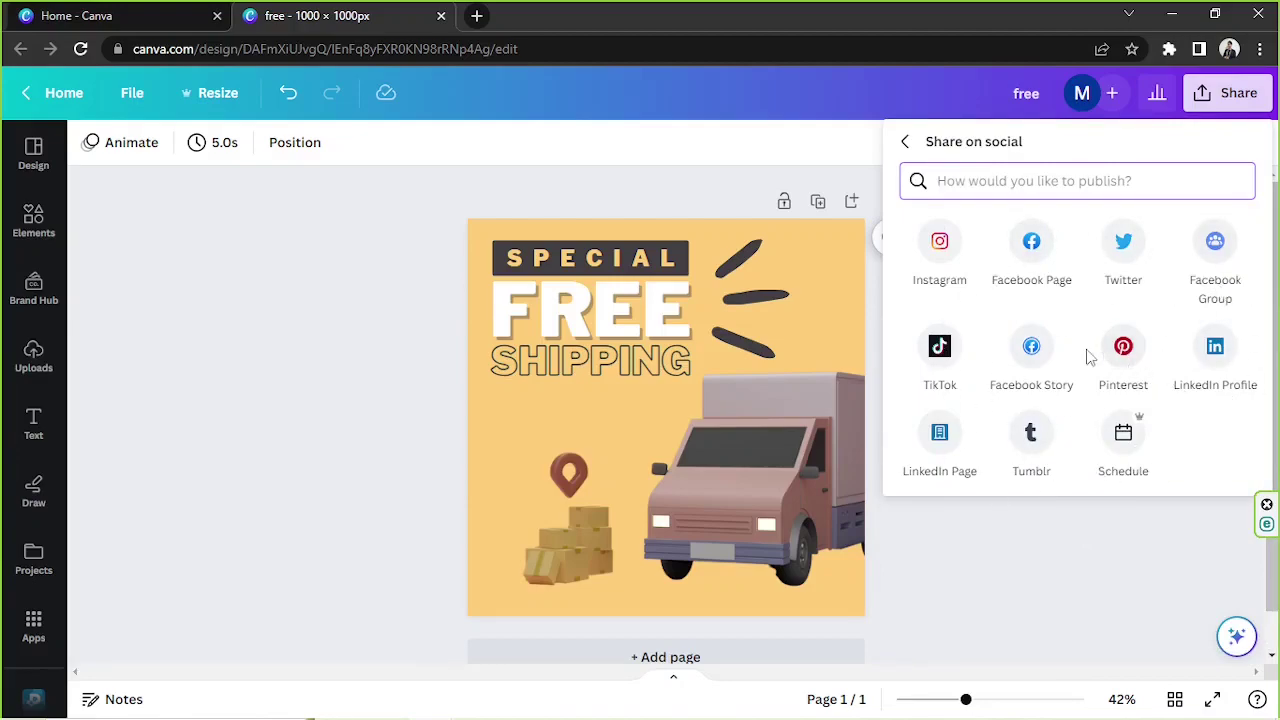
{"action": "left_click", "coordinate": [906, 146]}
- Browse all sharing options under More, then return to the main Share menu
{"action": "scroll", "coordinate": [1111, 371], "scroll_direction": "down", "scroll_amount": 2}
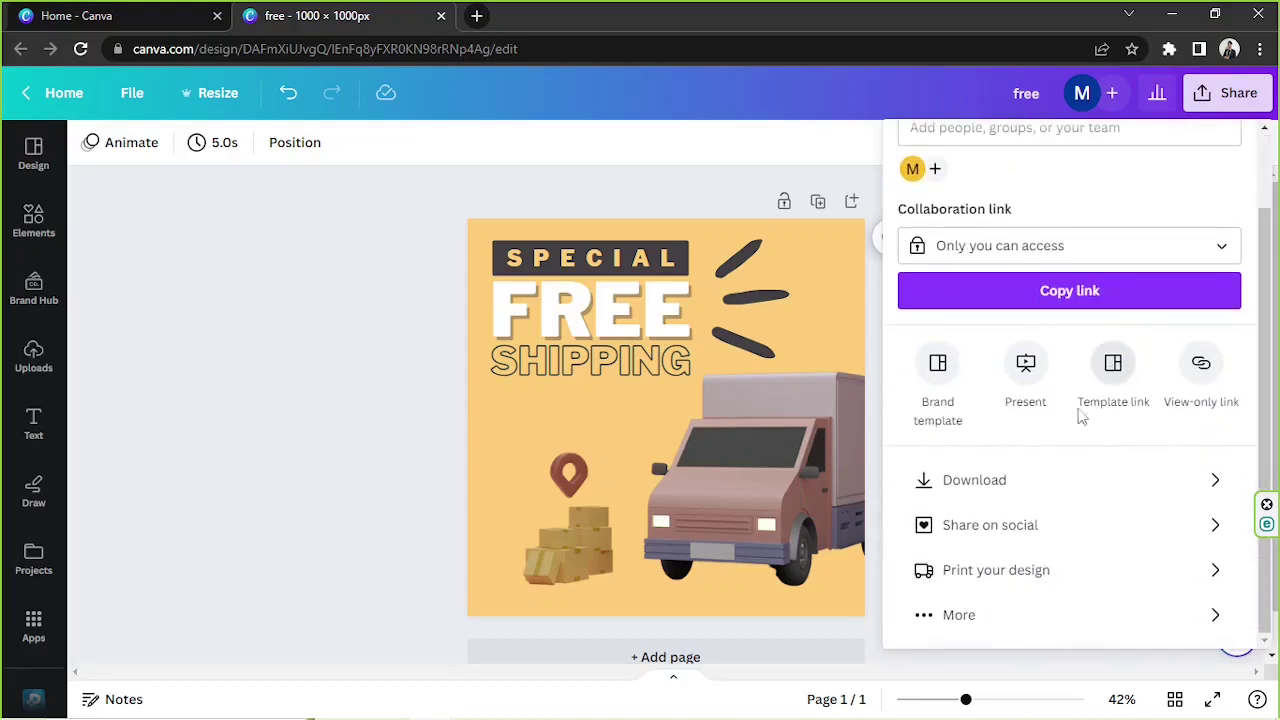
{"action": "left_click", "coordinate": [975, 621]}
{"action": "scroll", "coordinate": [1086, 351], "scroll_direction": "down", "scroll_amount": 6}
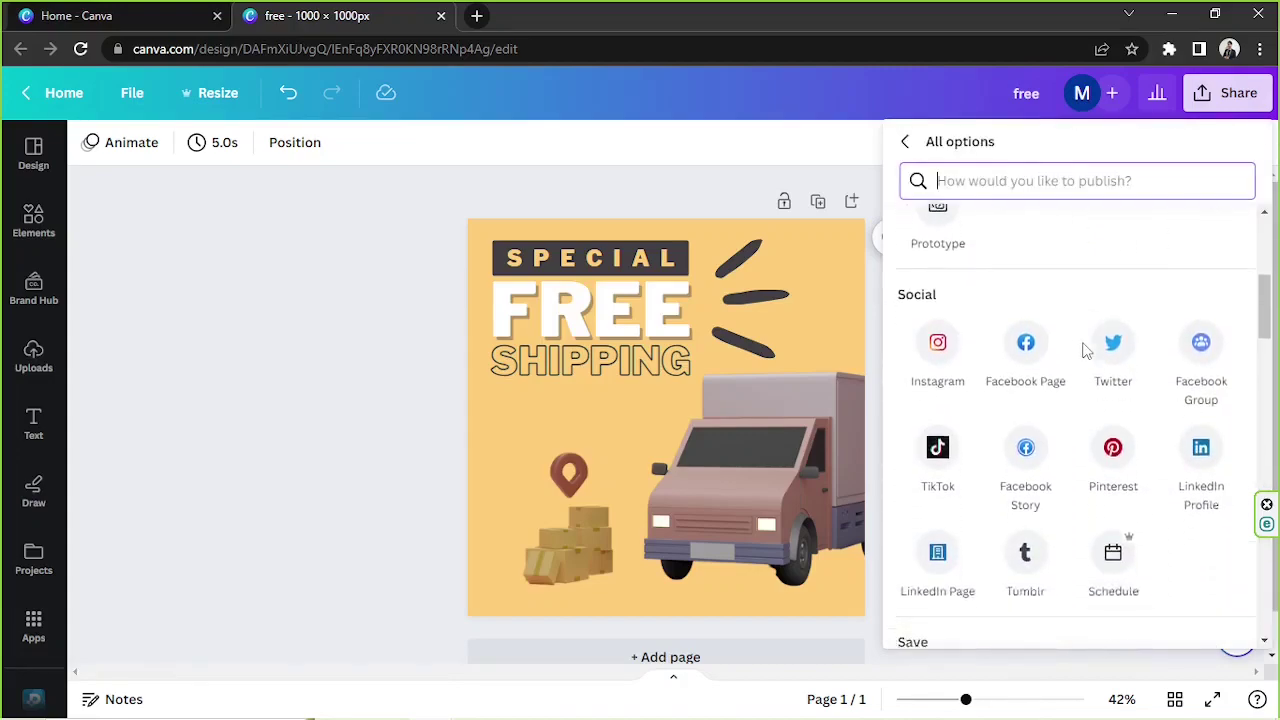
{"action": "scroll", "coordinate": [1086, 351], "scroll_direction": "down", "scroll_amount": 15}
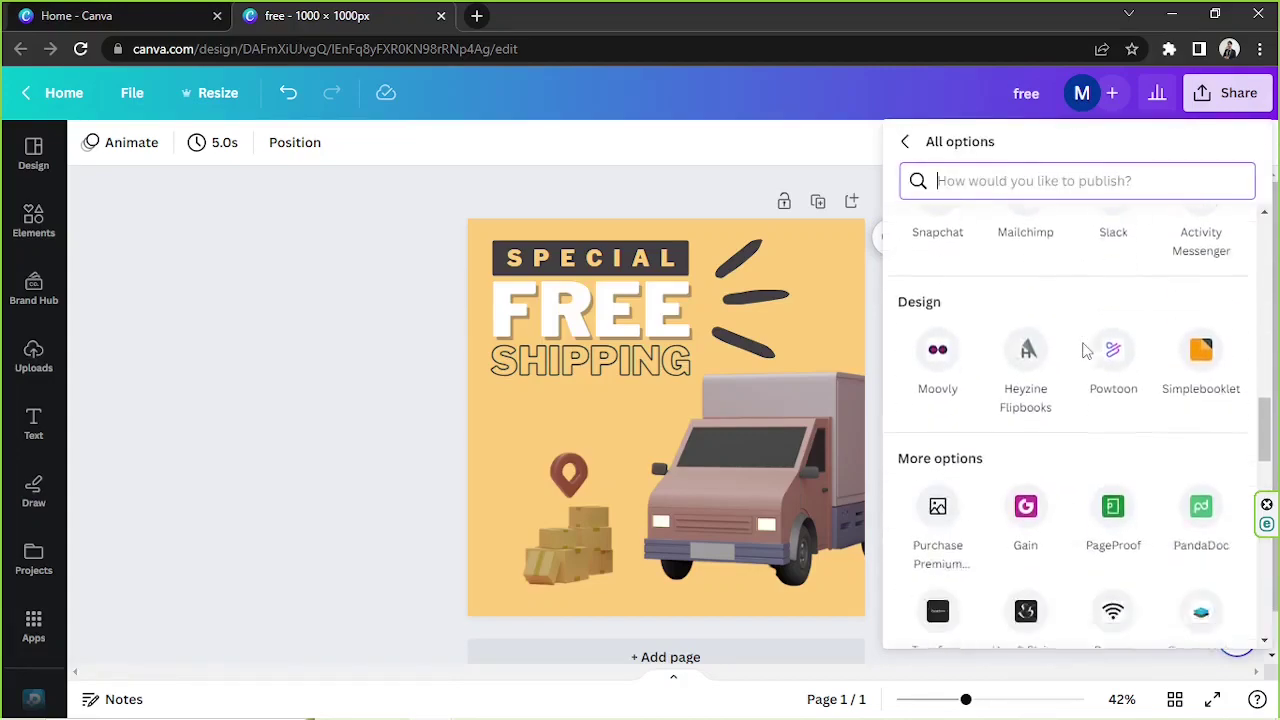
{"action": "scroll", "coordinate": [1086, 351], "scroll_direction": "down", "scroll_amount": 5}
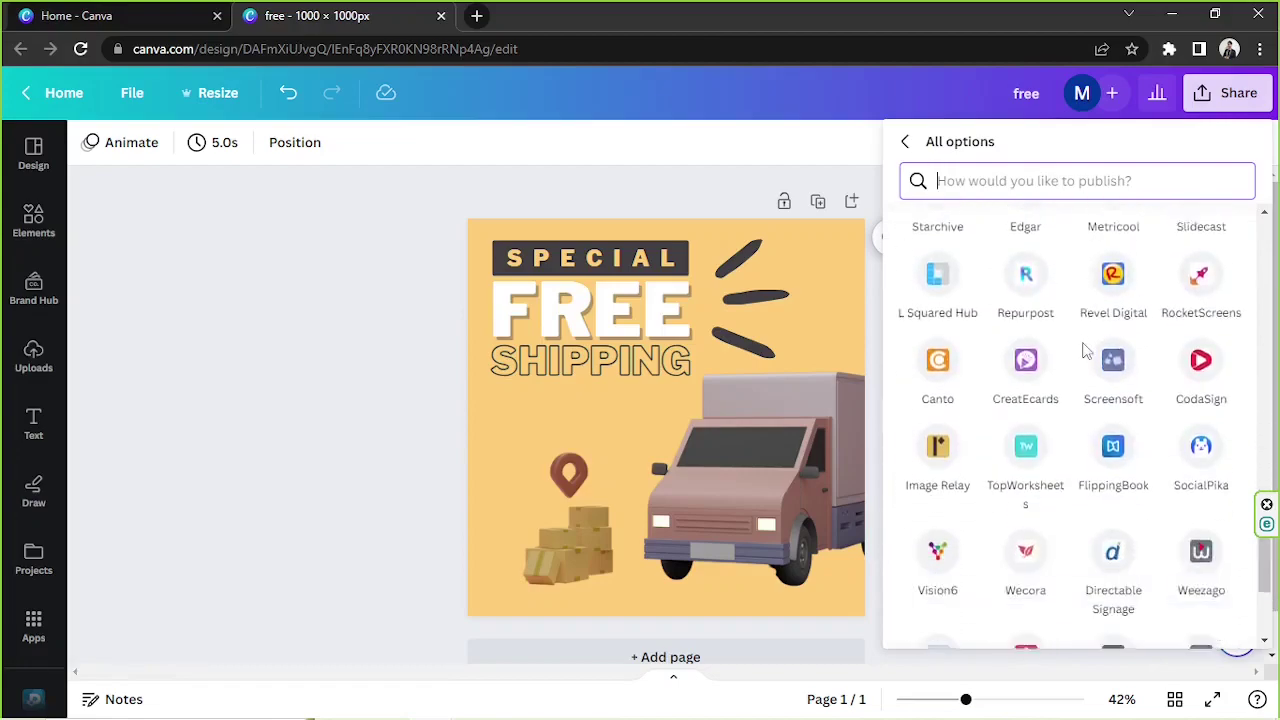
{"action": "scroll", "coordinate": [1086, 351], "scroll_direction": "up", "scroll_amount": 15}
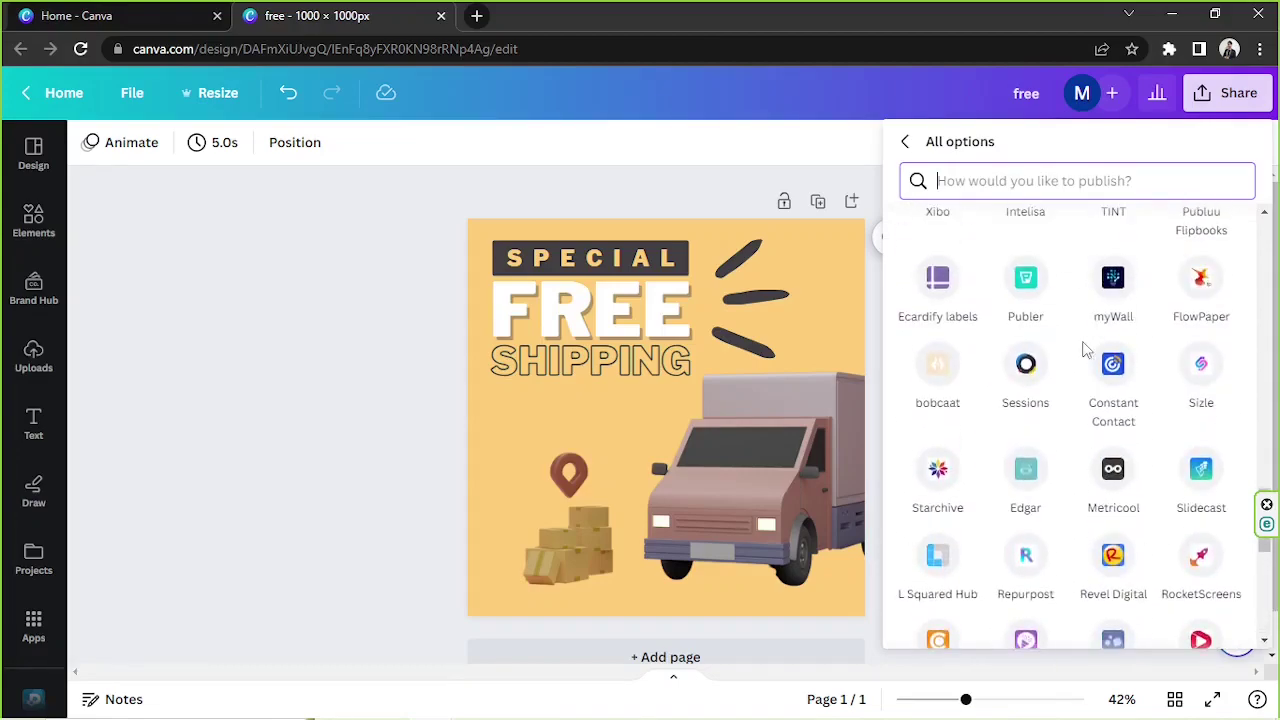
{"action": "scroll", "coordinate": [1086, 351], "scroll_direction": "up", "scroll_amount": 10}
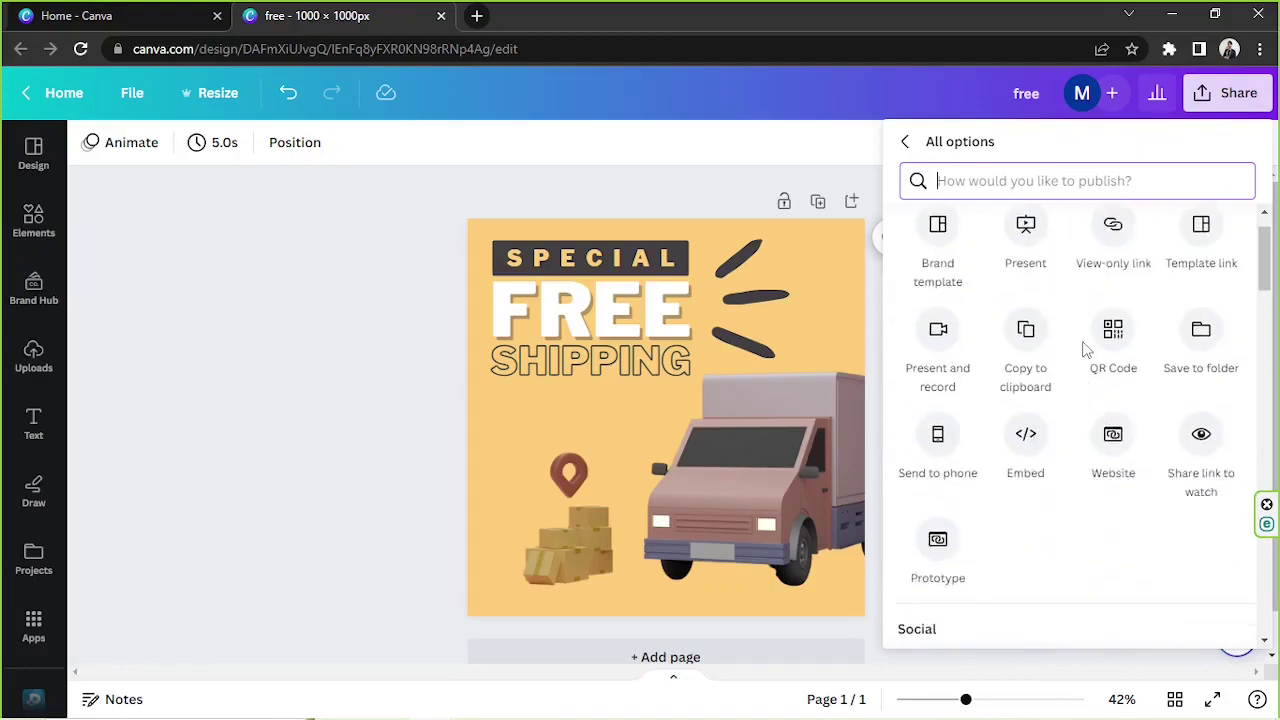
{"action": "left_click", "coordinate": [905, 143]}
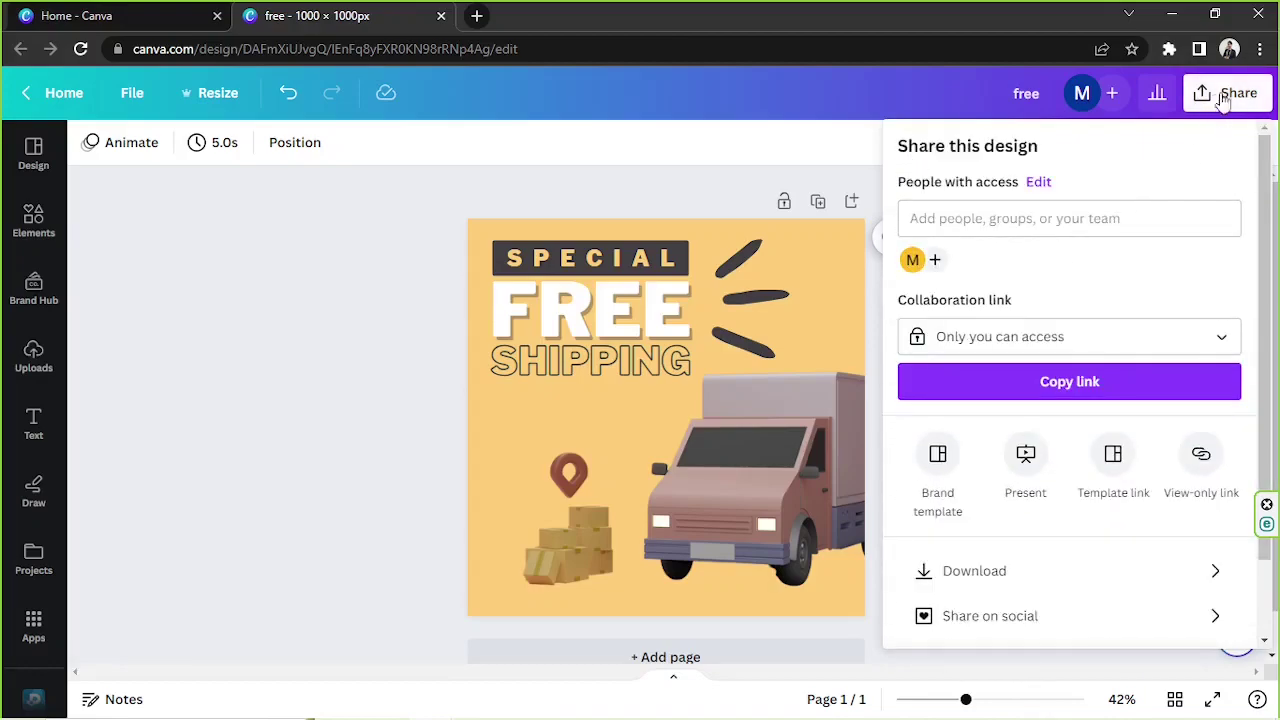
- Choose Download and keep PNG as the file type at 1,000 × 1,000 px
{"action": "scroll", "coordinate": [1100, 300], "scroll_direction": "down", "scroll_amount": 2}
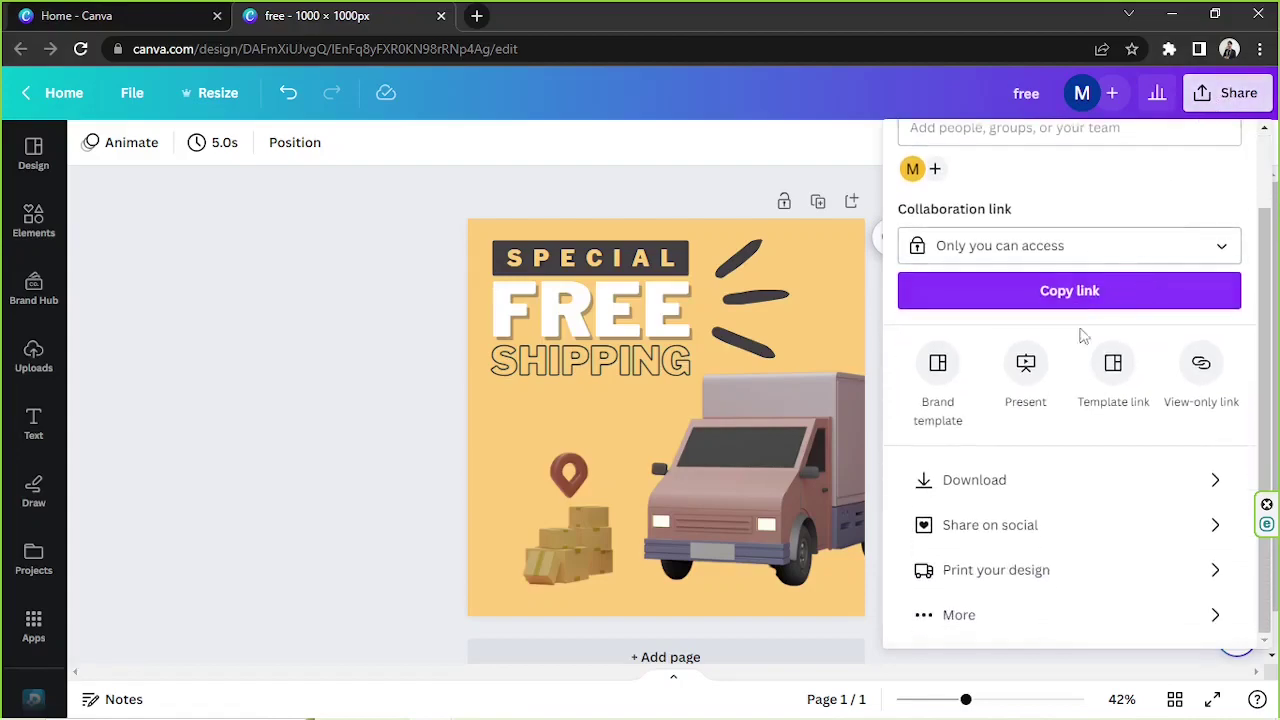
{"action": "left_click", "coordinate": [1039, 492]}
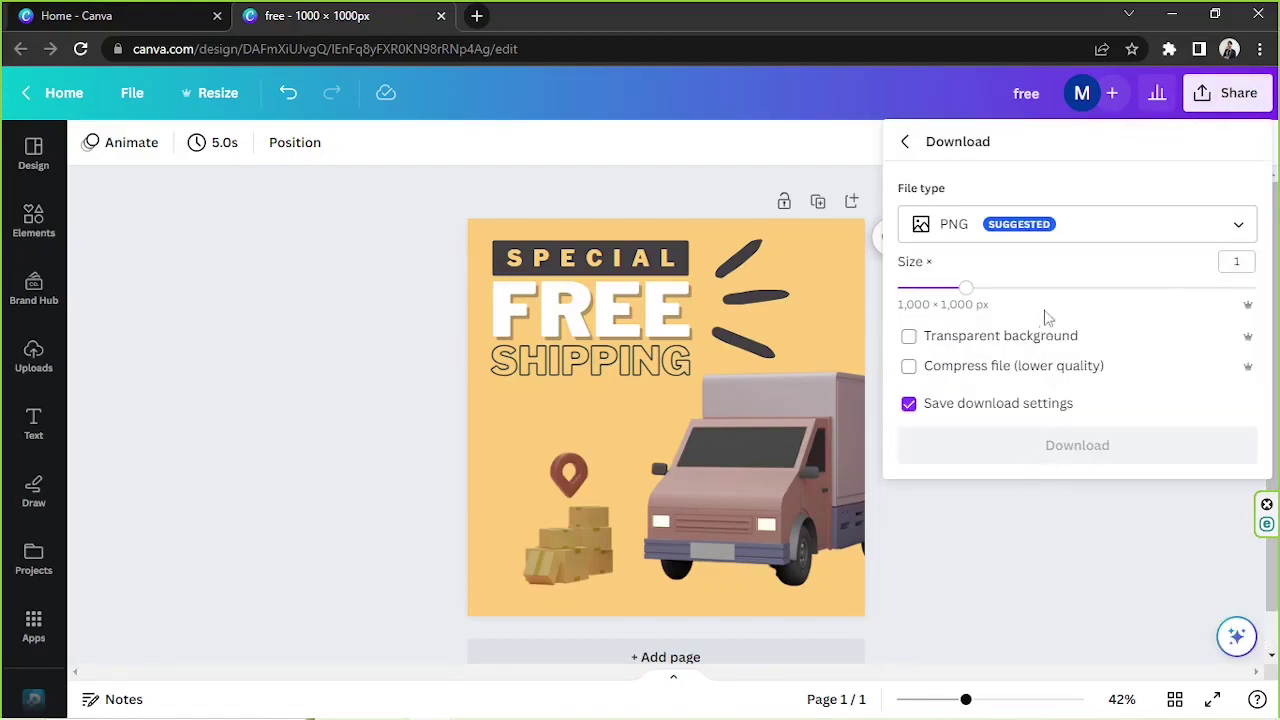
{"action": "left_click", "coordinate": [1039, 241]}
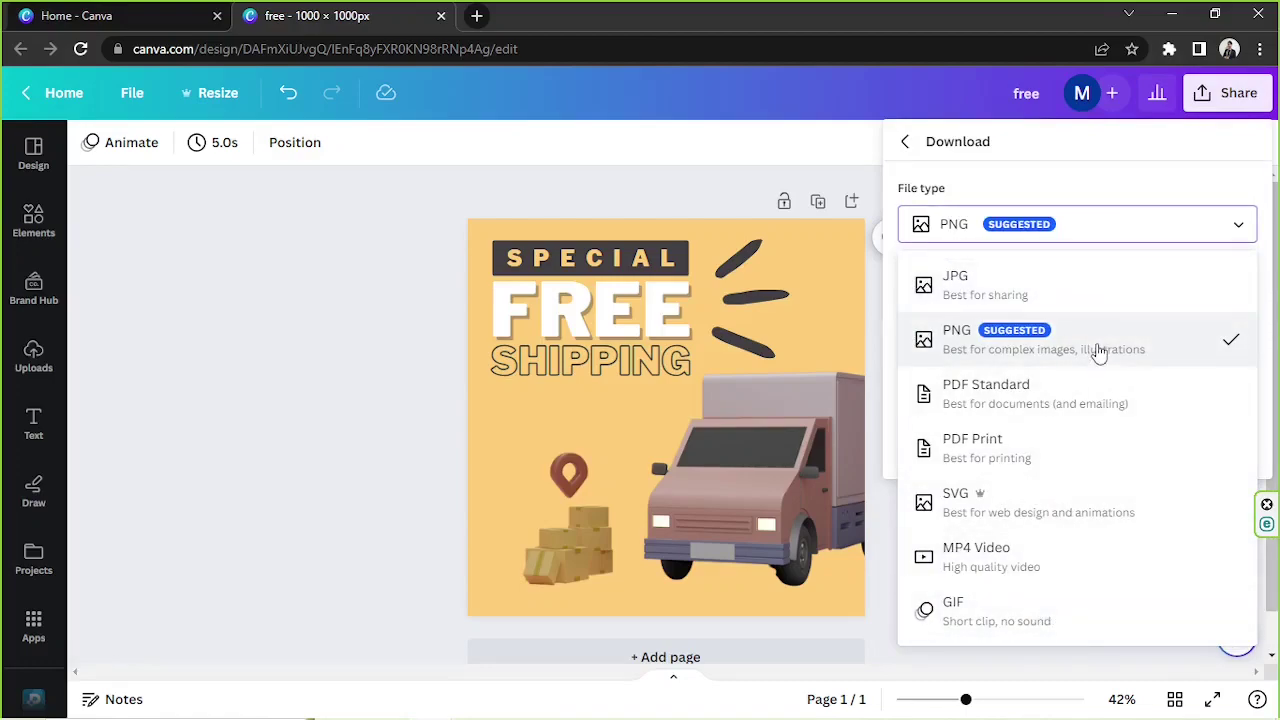
{"action": "left_click", "coordinate": [1068, 348]}
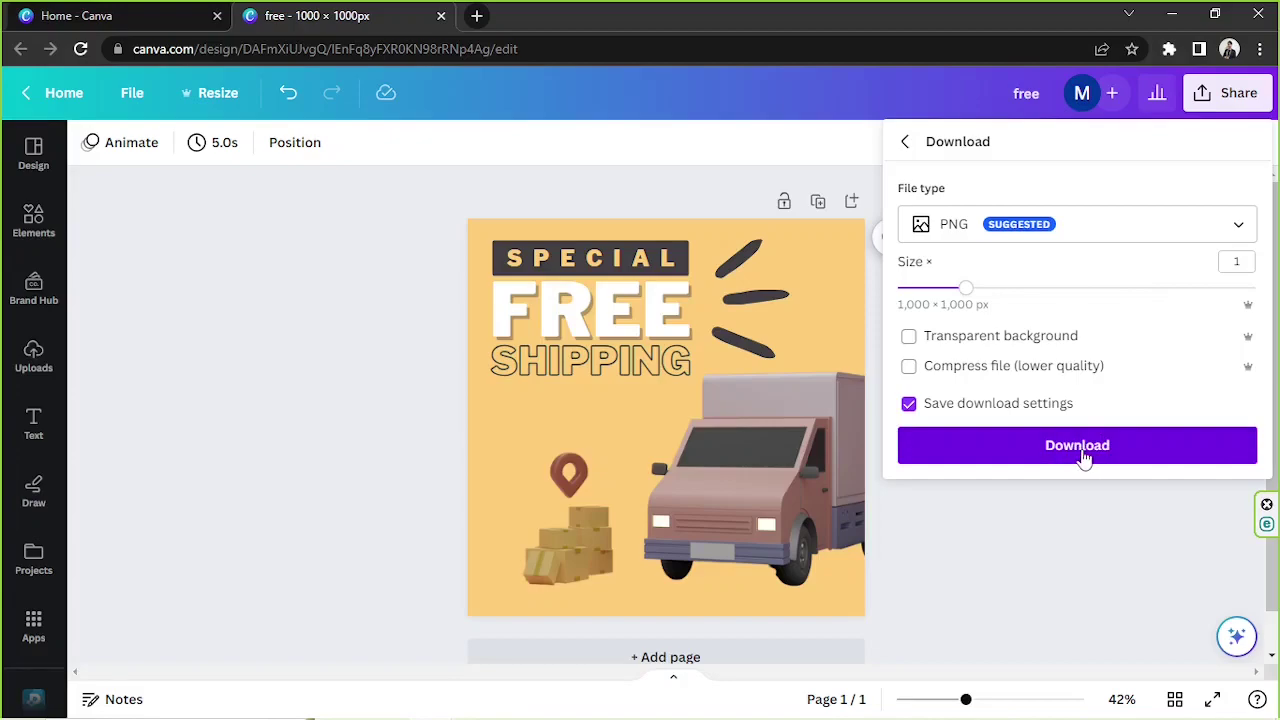
- Dismiss the Download panel so the finished FREE SHIPPING design shows in the editor
{"action": "left_click", "coordinate": [1090, 519]}
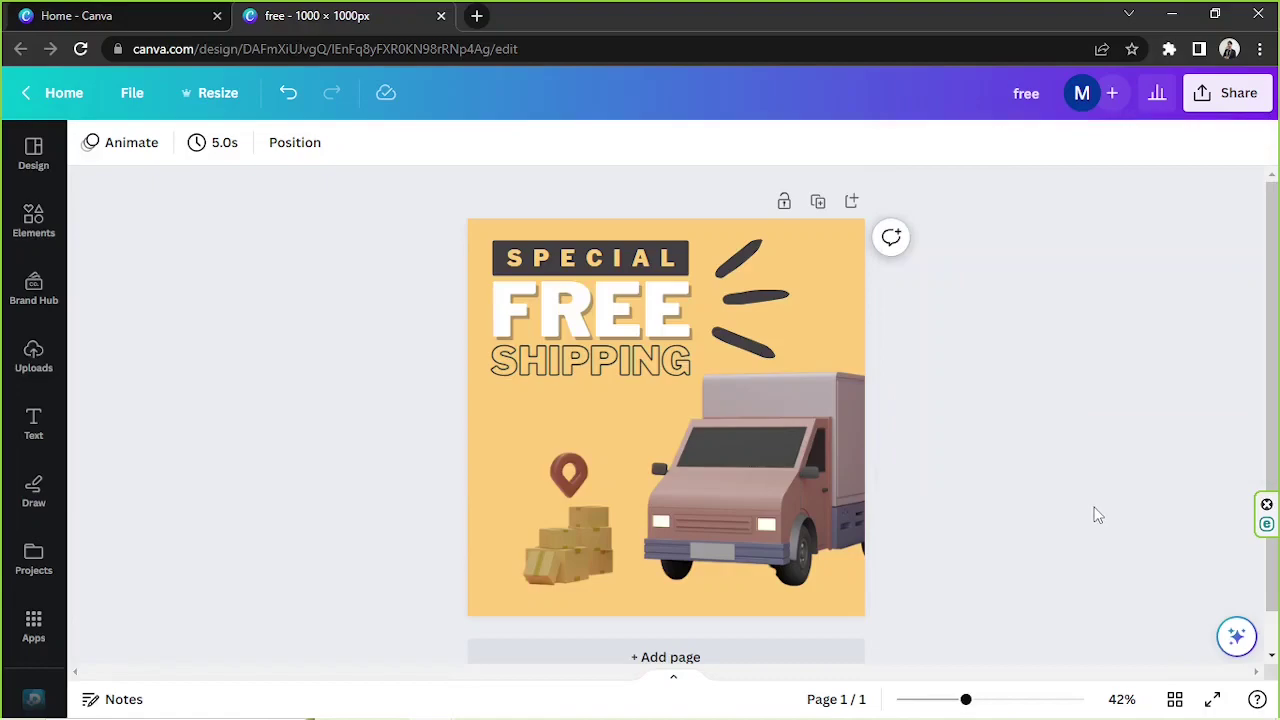